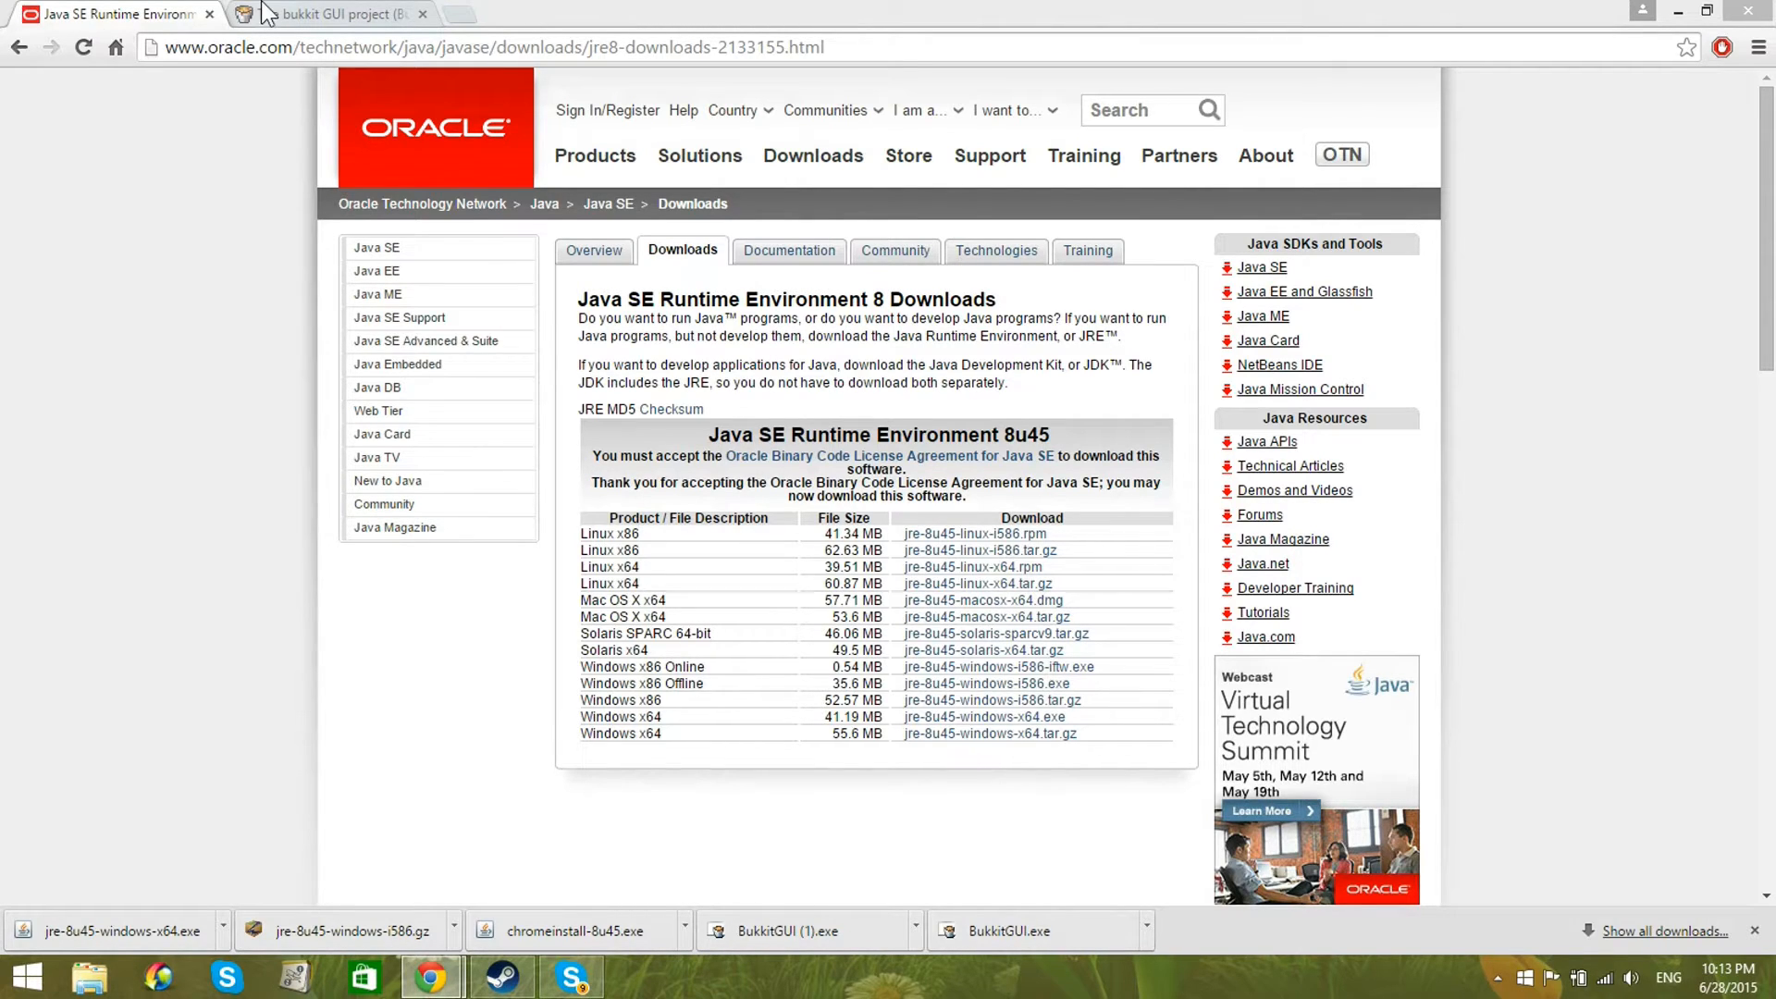
# Step: Switch to the bukkit GUI project page and download BukkitGUI
pyautogui.click(324, 14)
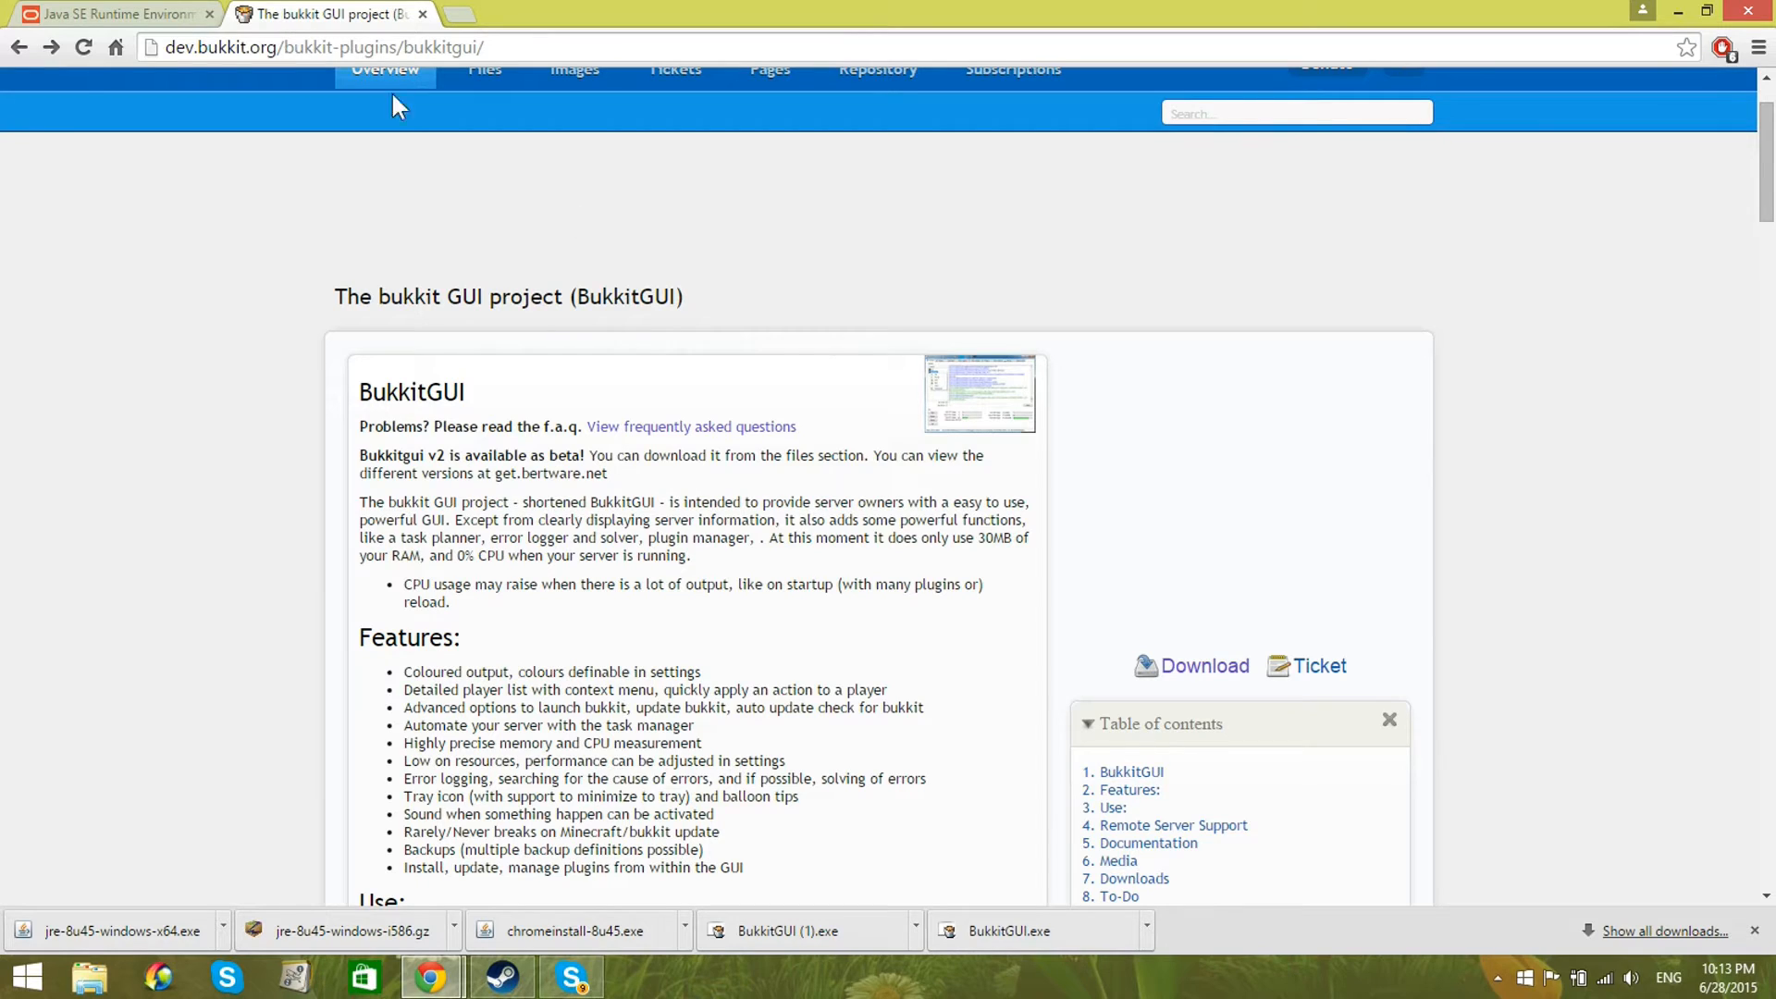
pyautogui.click(1194, 669)
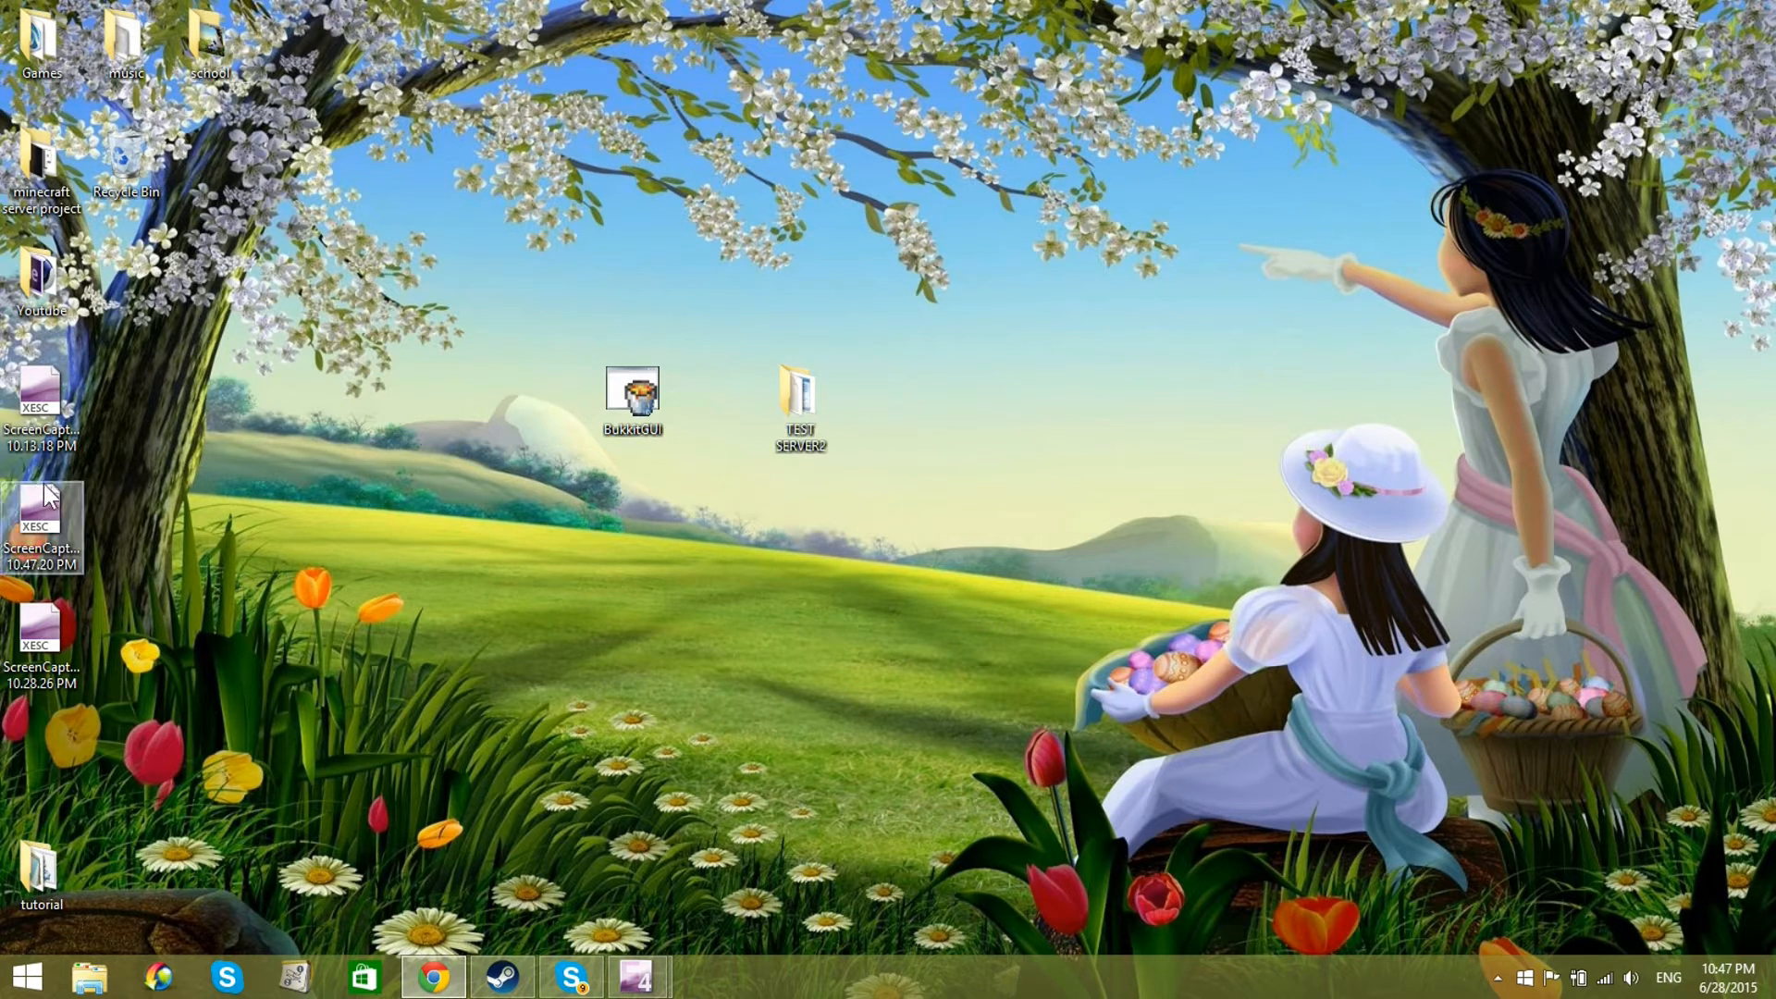
# Step: Move the BukkitGUI application from the desktop into the TEST SERVER2 folder
pyautogui.doubleClick(614, 400)
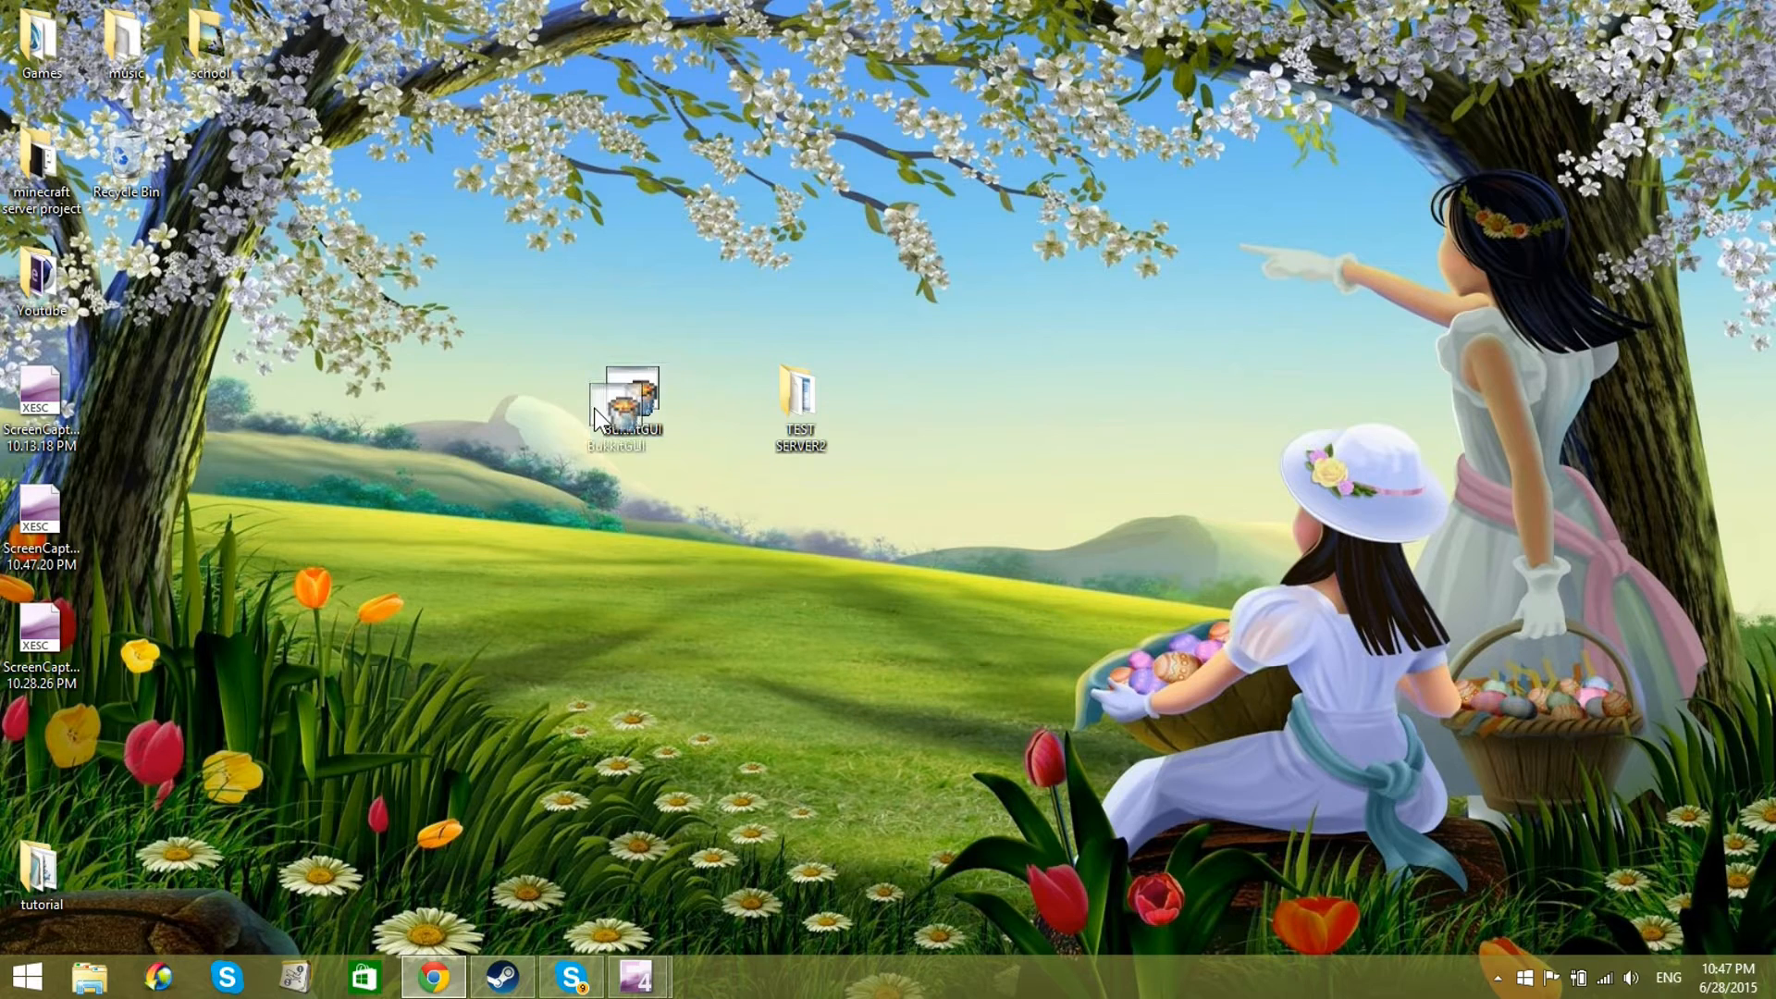
pyautogui.moveTo(415, 233); pyautogui.dragTo(689, 430)
pyautogui.click(666, 606)
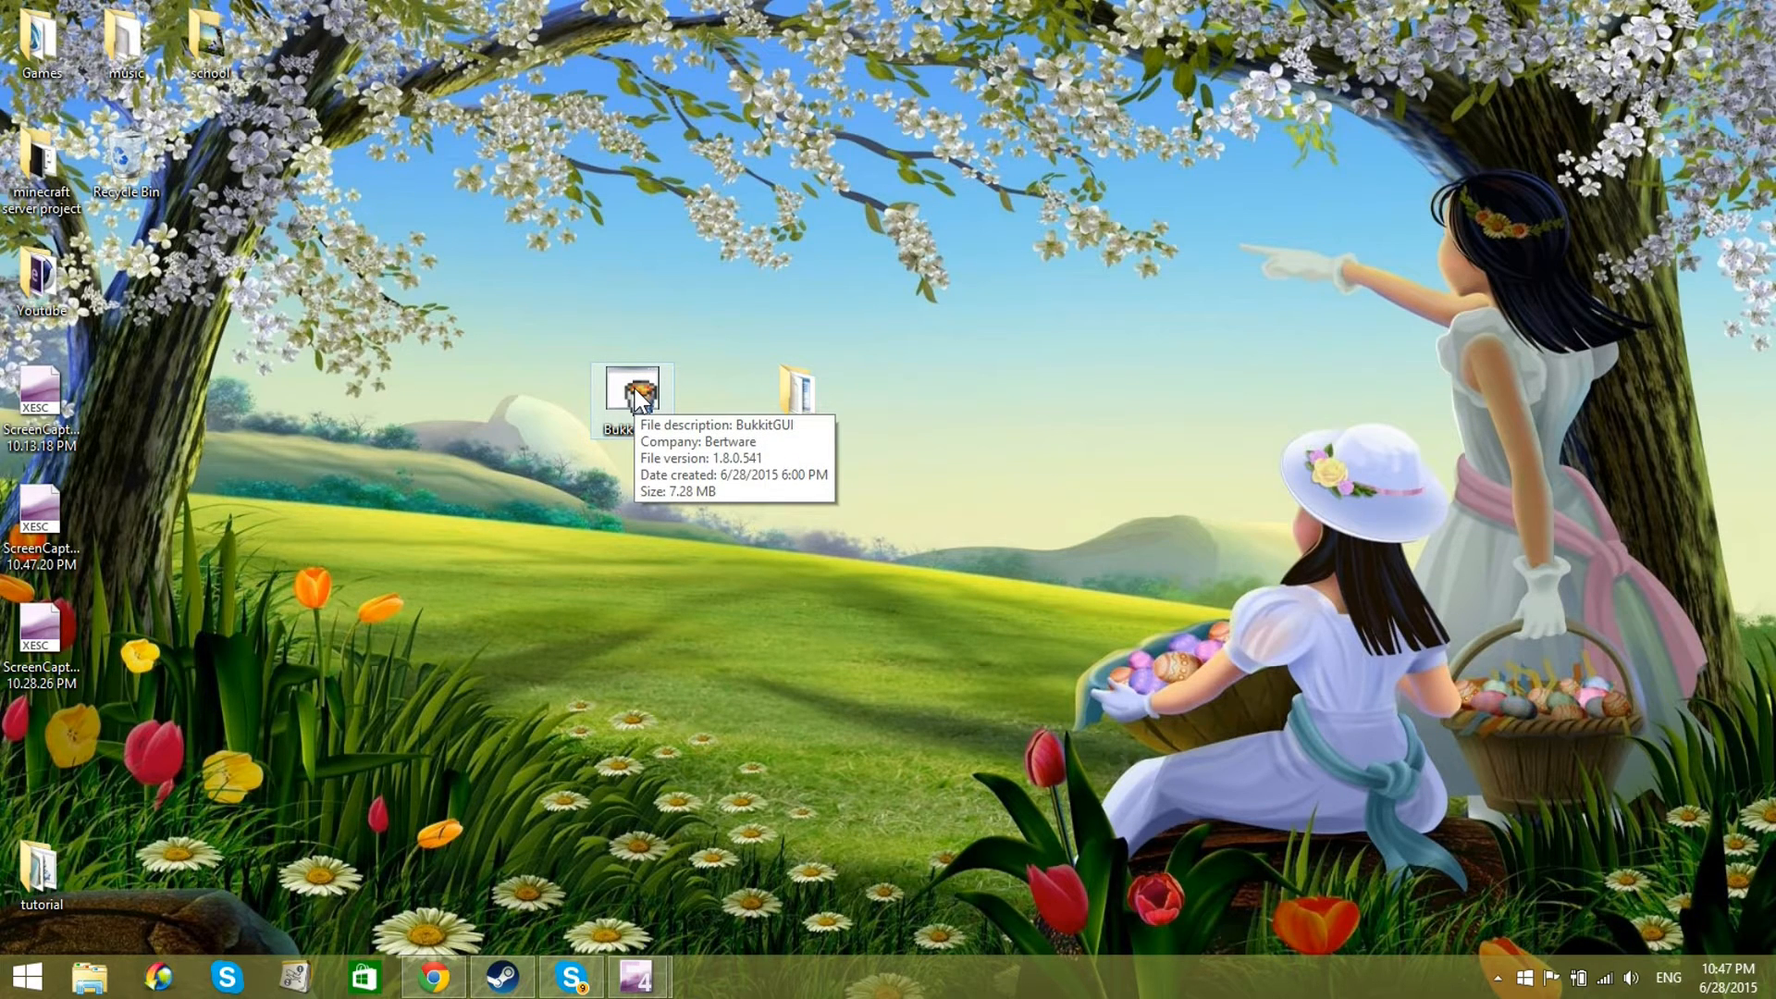
pyautogui.moveTo(635, 396); pyautogui.dragTo(796, 392)
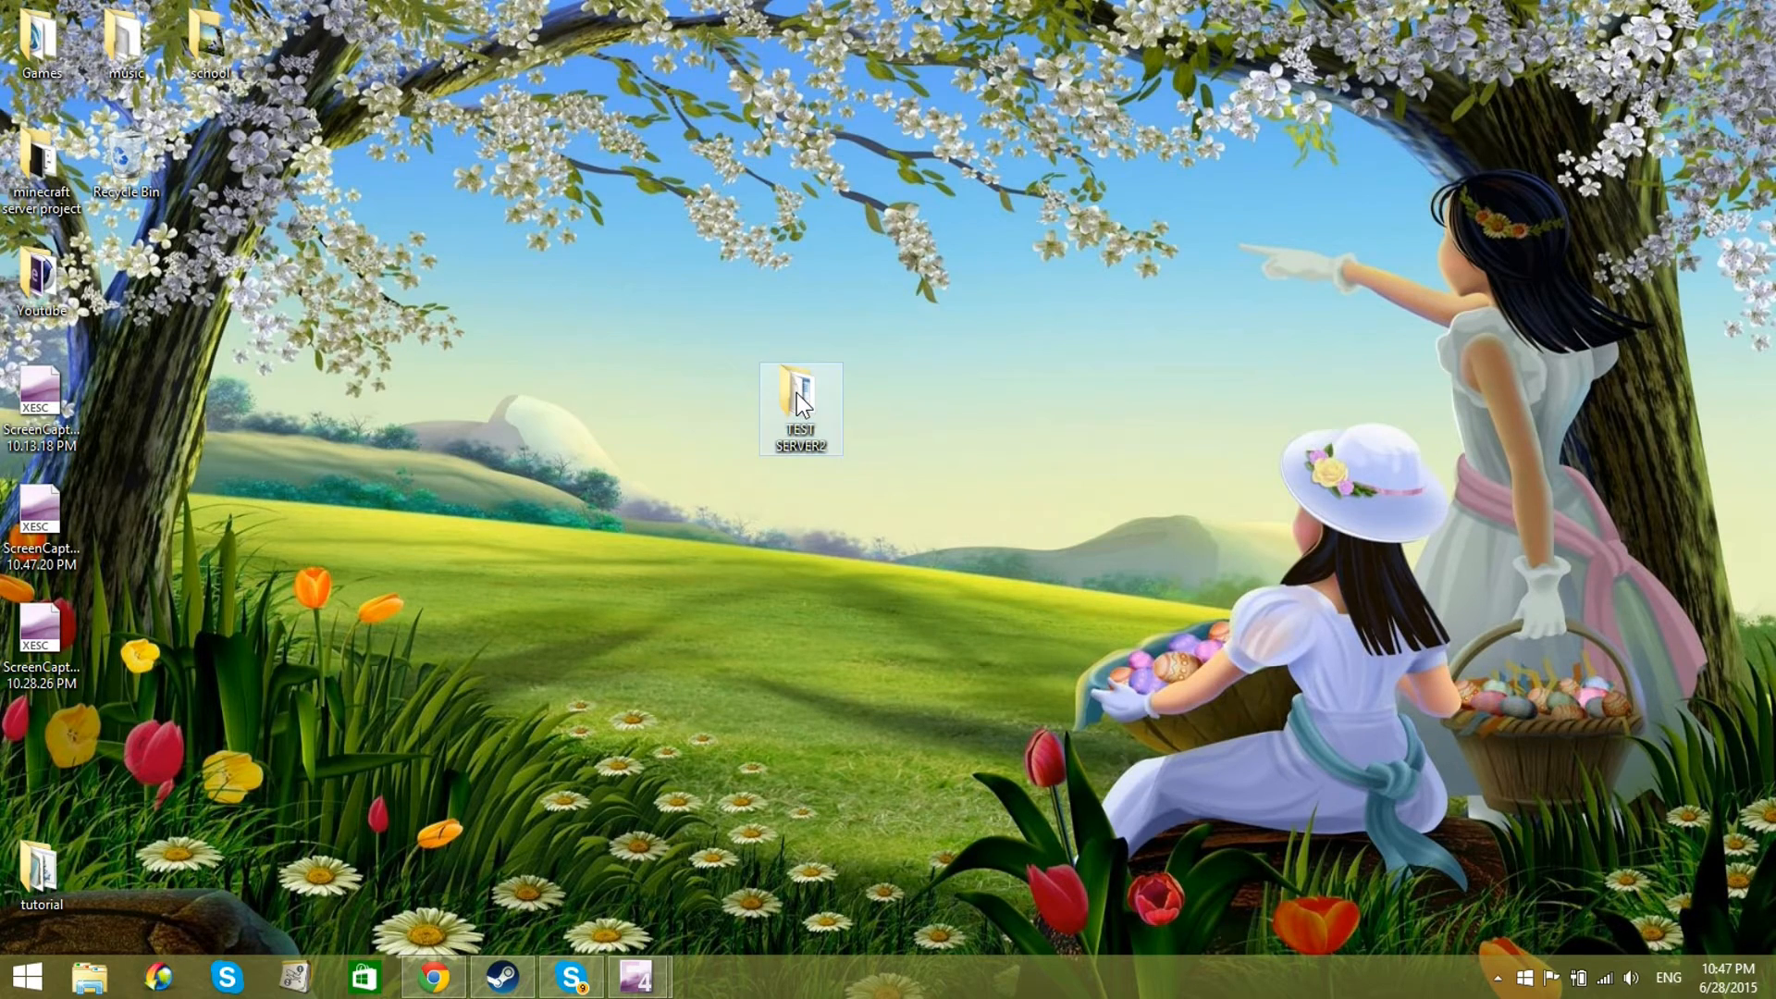
# Step: Open the TEST SERVER2 folder and launch the BukkitGUI application stored in it
pyautogui.doubleClick(797, 393)
pyautogui.moveTo(840, 69); pyautogui.dragTo(885, 61)
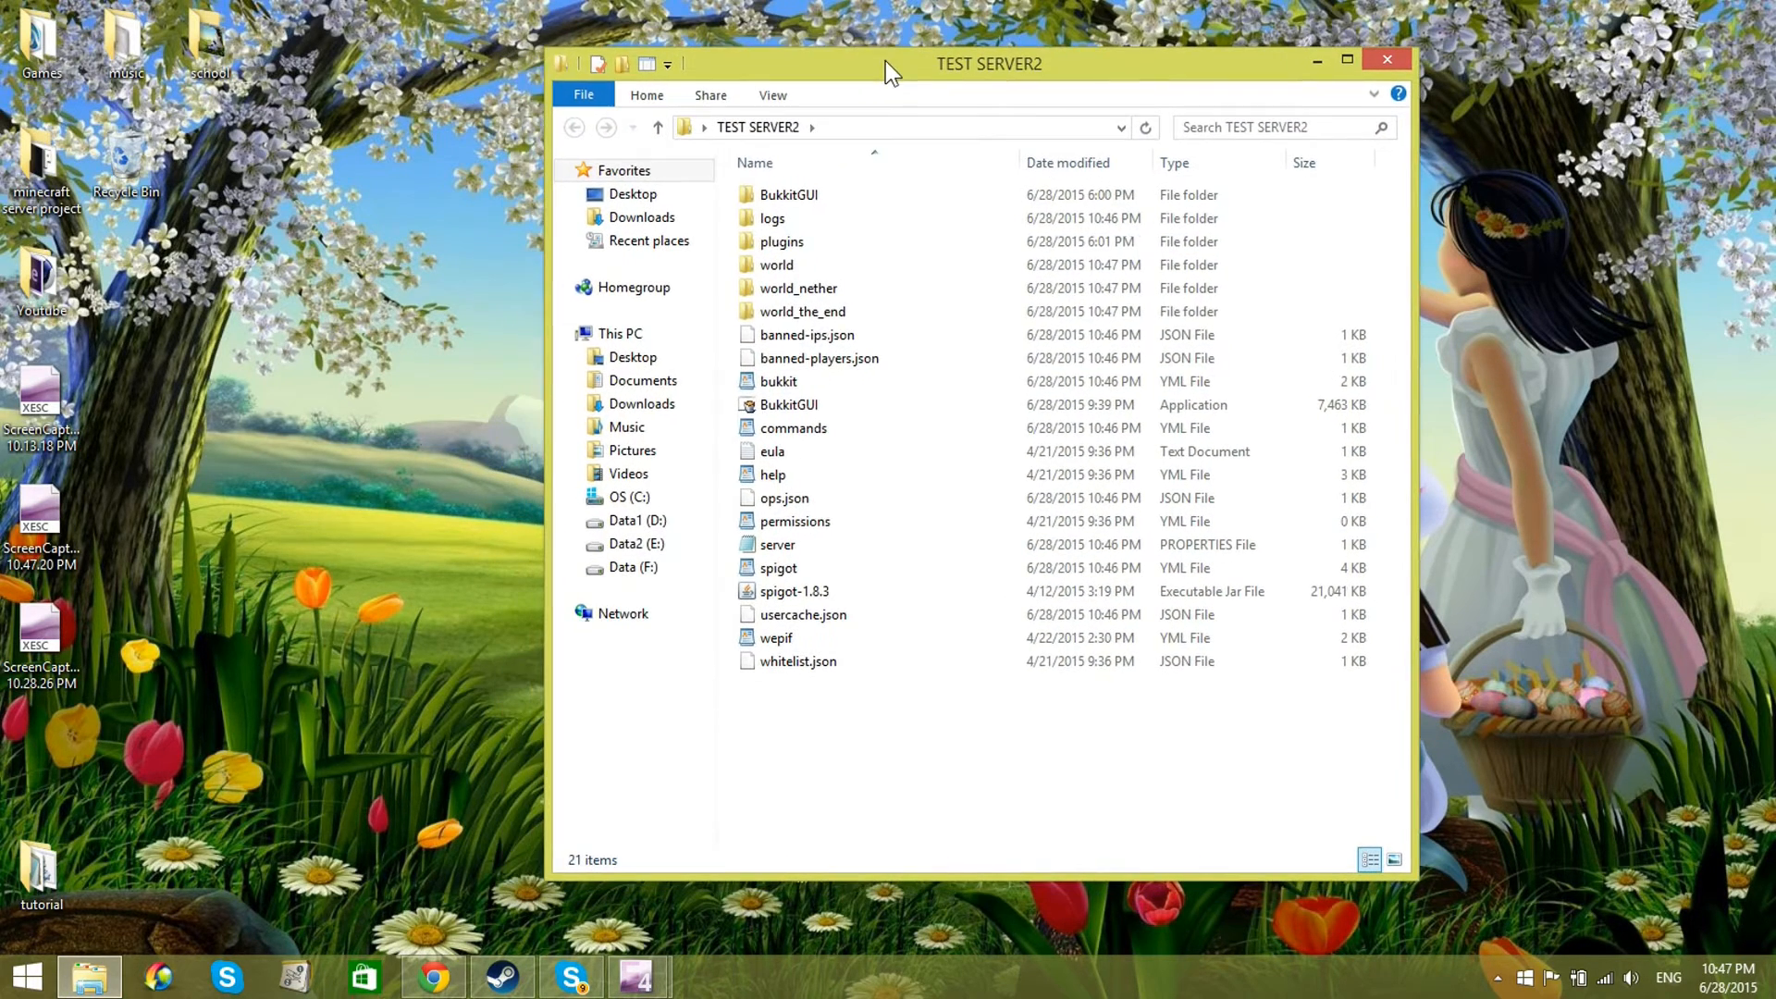
pyautogui.click(790, 412)
pyautogui.doubleClick(791, 407)
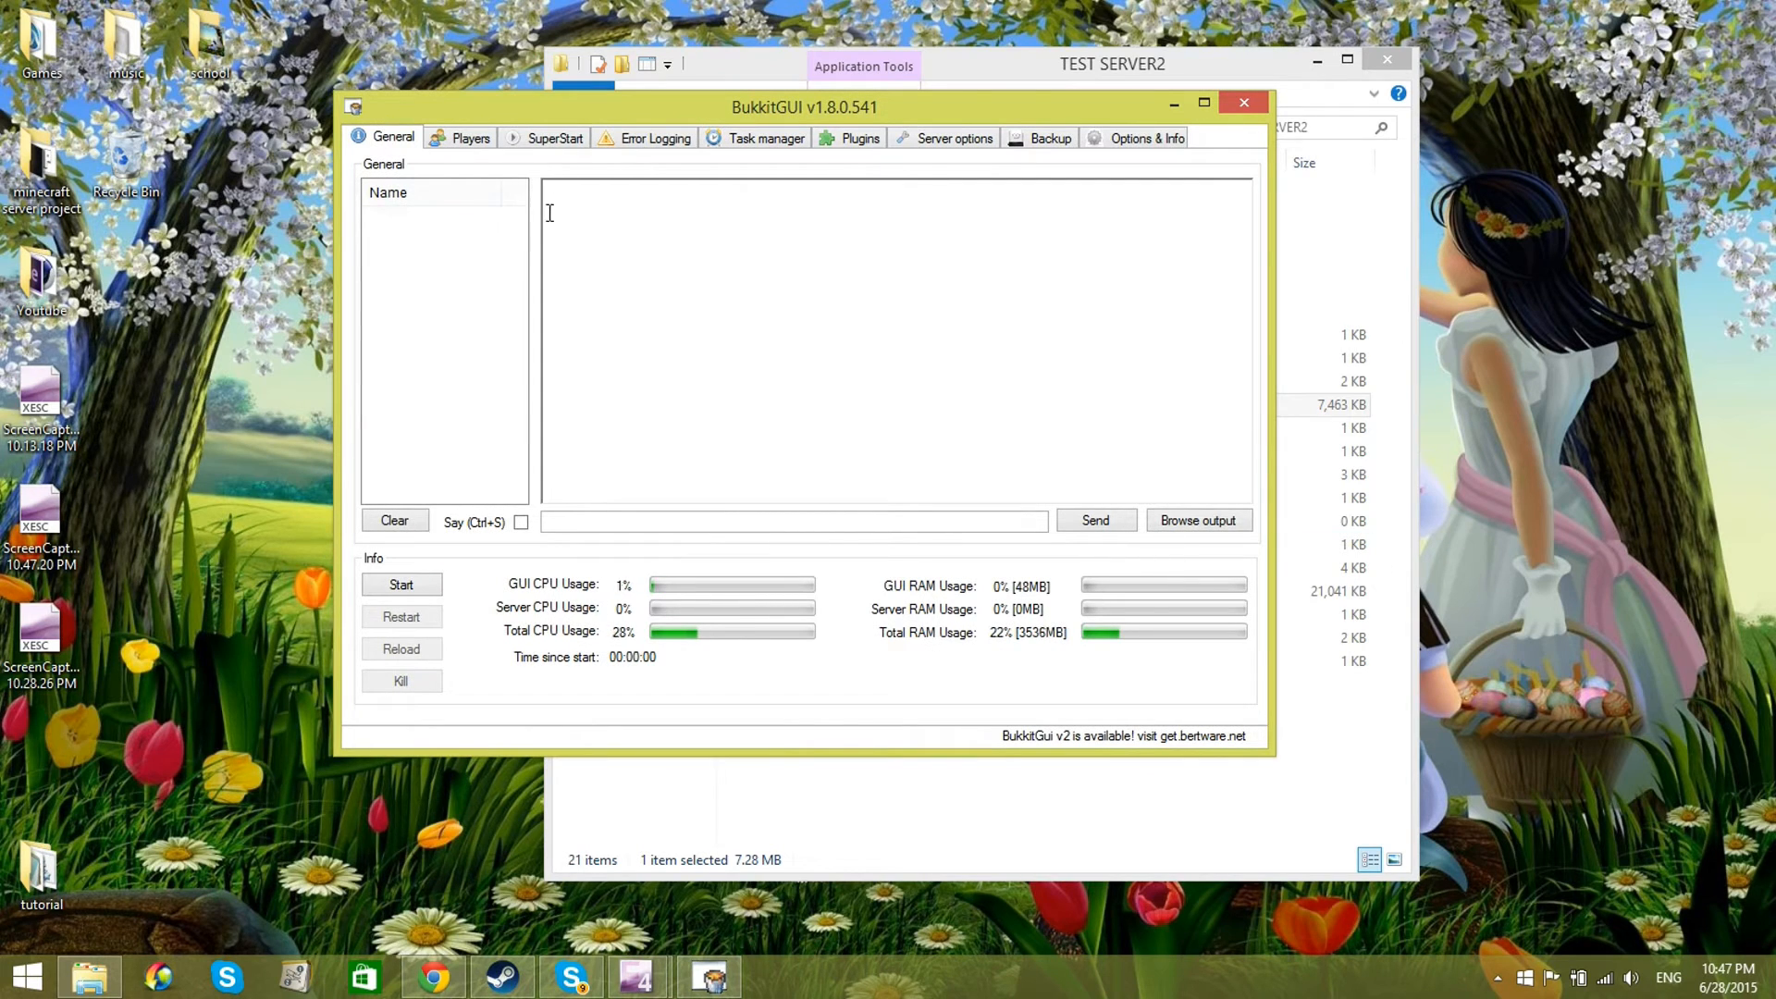
# Step: In the server start settings, choose Spigot as server type and set RAM to 1087 MB minimum and 3401 MB maximum
pyautogui.click(553, 142)
pyautogui.moveTo(579, 104); pyautogui.dragTo(675, 119)
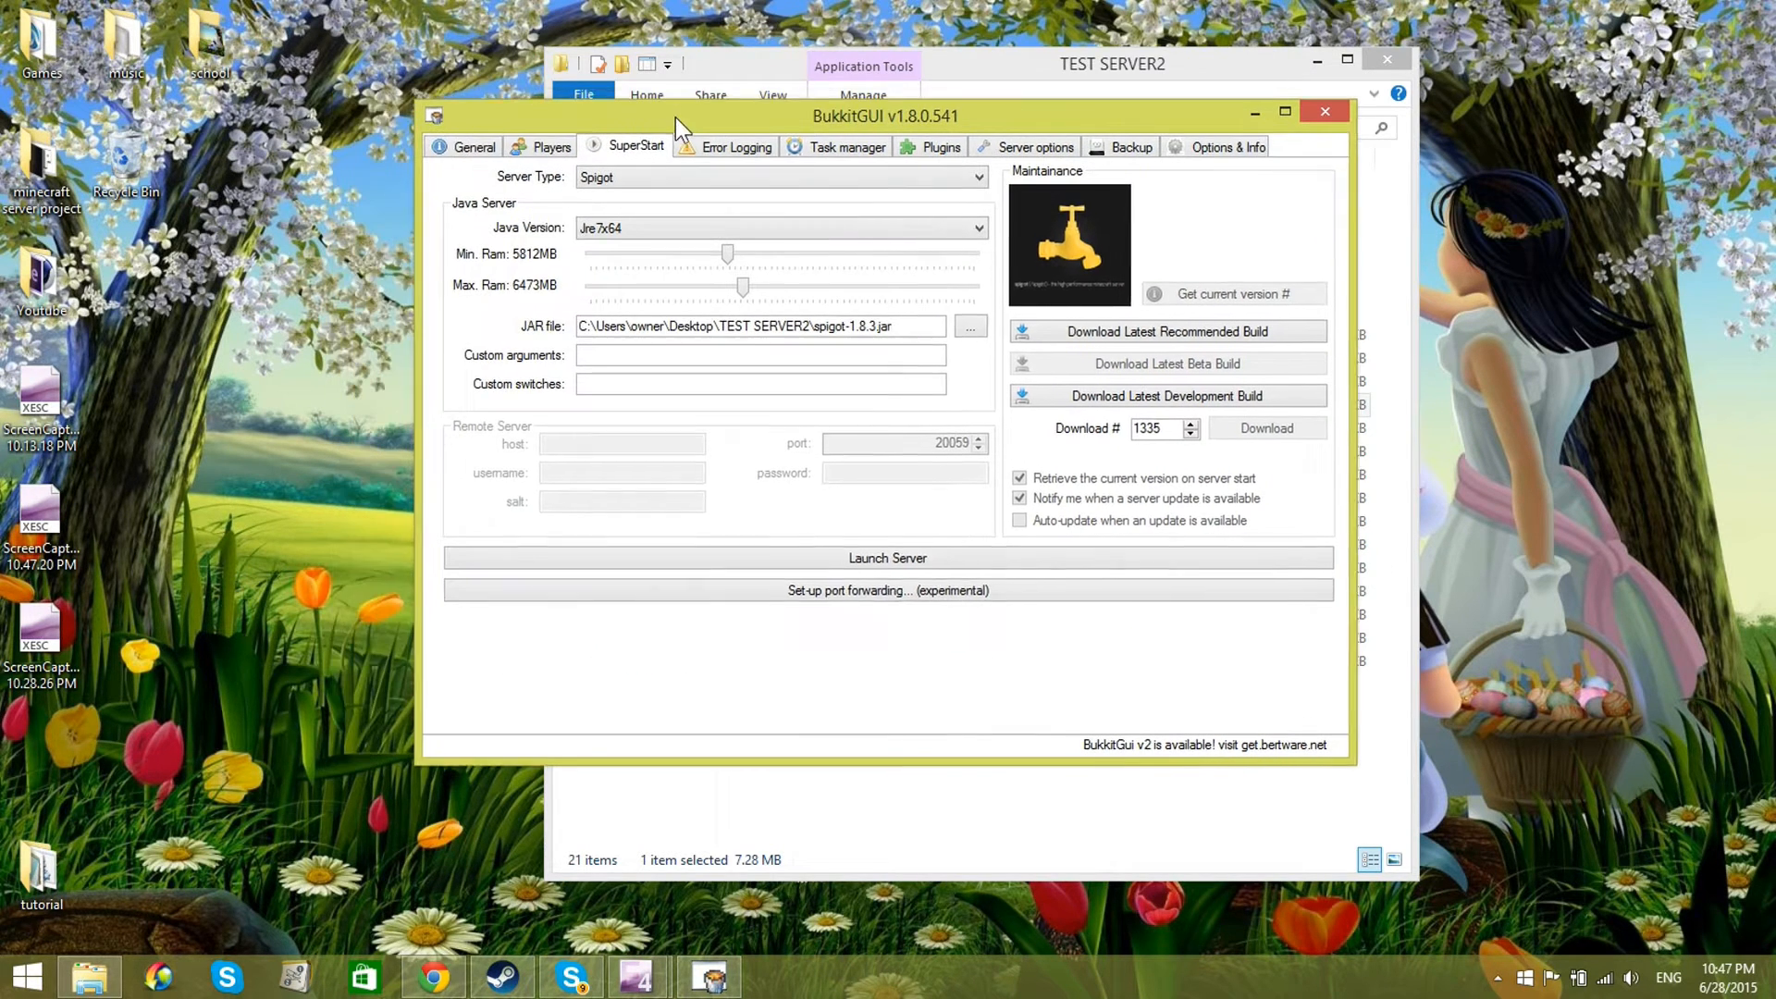
pyautogui.click(725, 181)
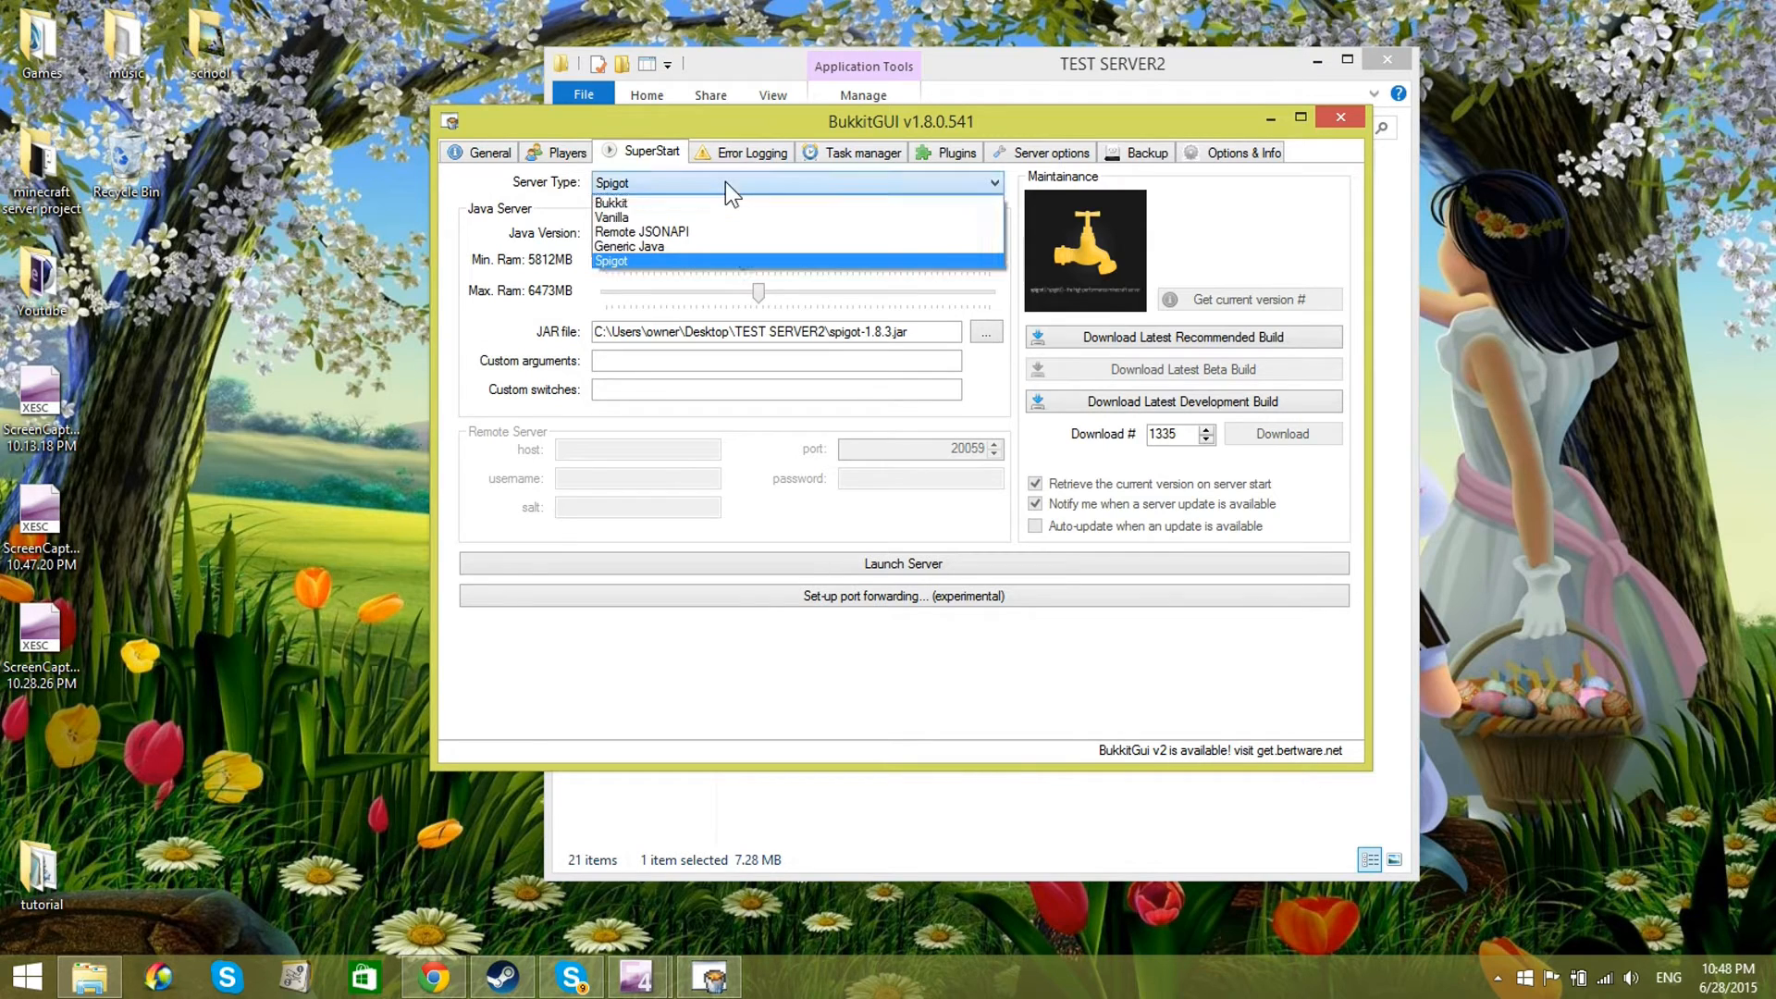
pyautogui.click(755, 255)
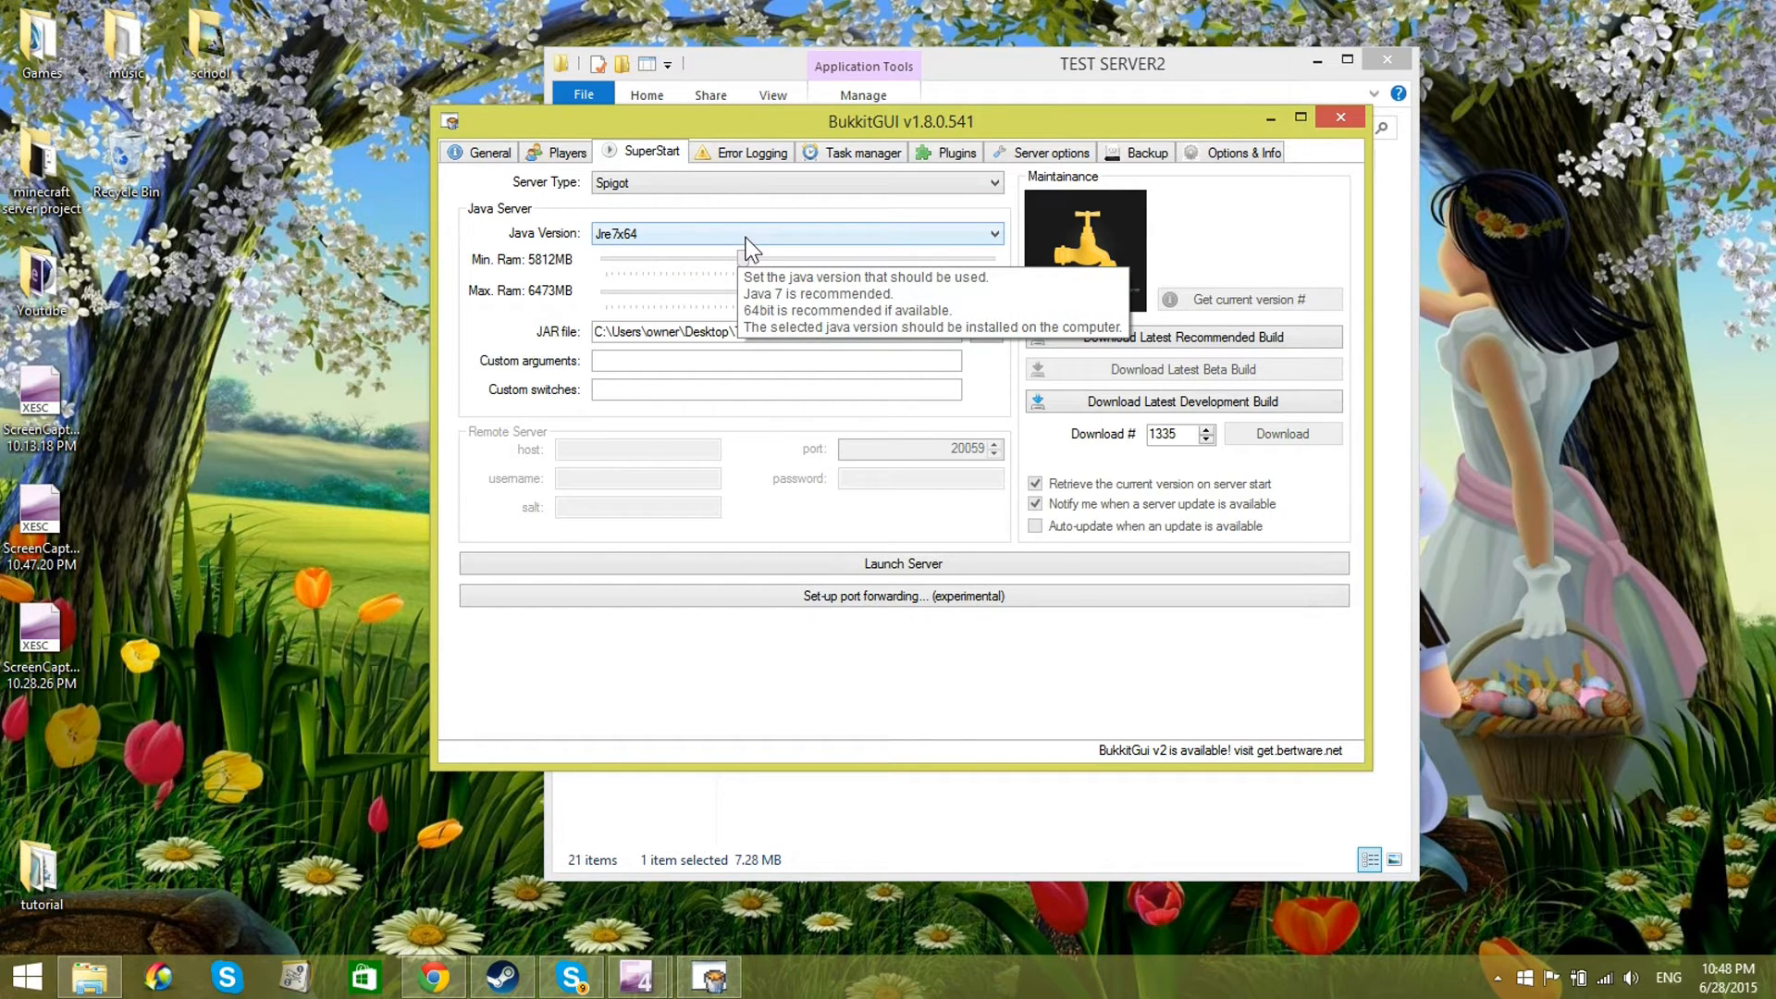
pyautogui.moveTo(753, 288); pyautogui.dragTo(633, 261)
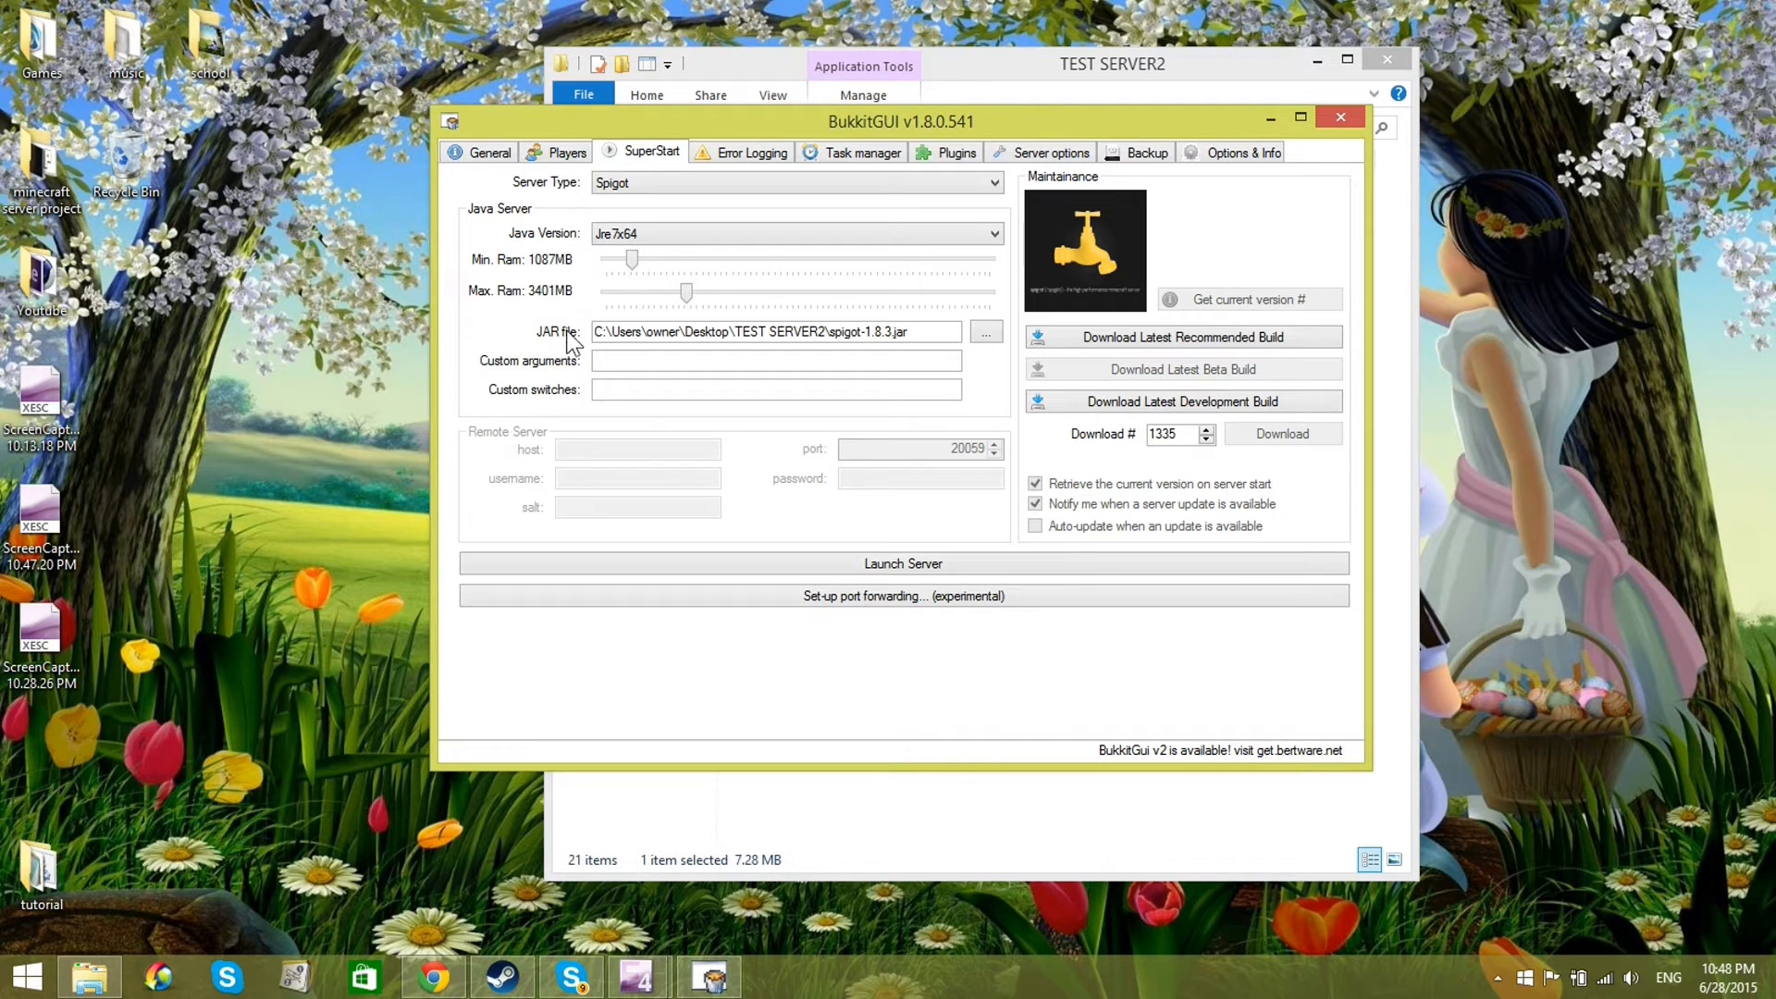
# Step: Select spigot-1.8.3 from the TEST SERVER2 folder as the server's JAR file
pyautogui.click(606, 335)
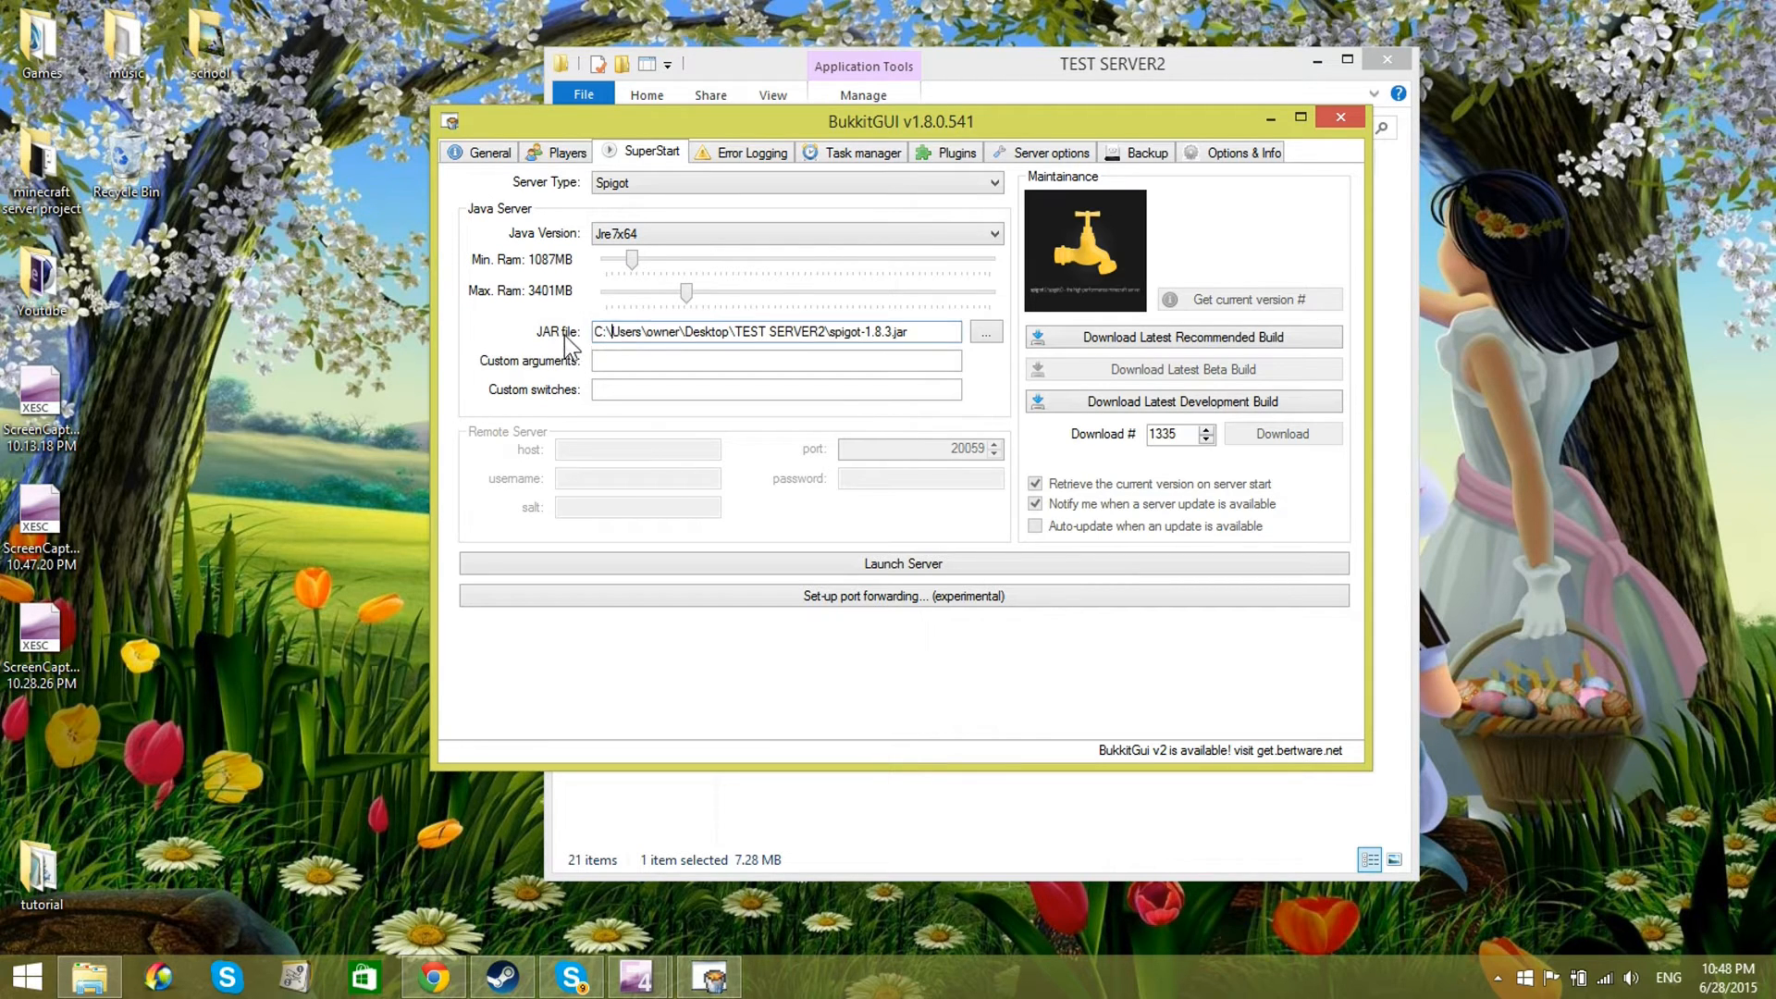
pyautogui.moveTo(885, 127); pyautogui.dragTo(937, 220)
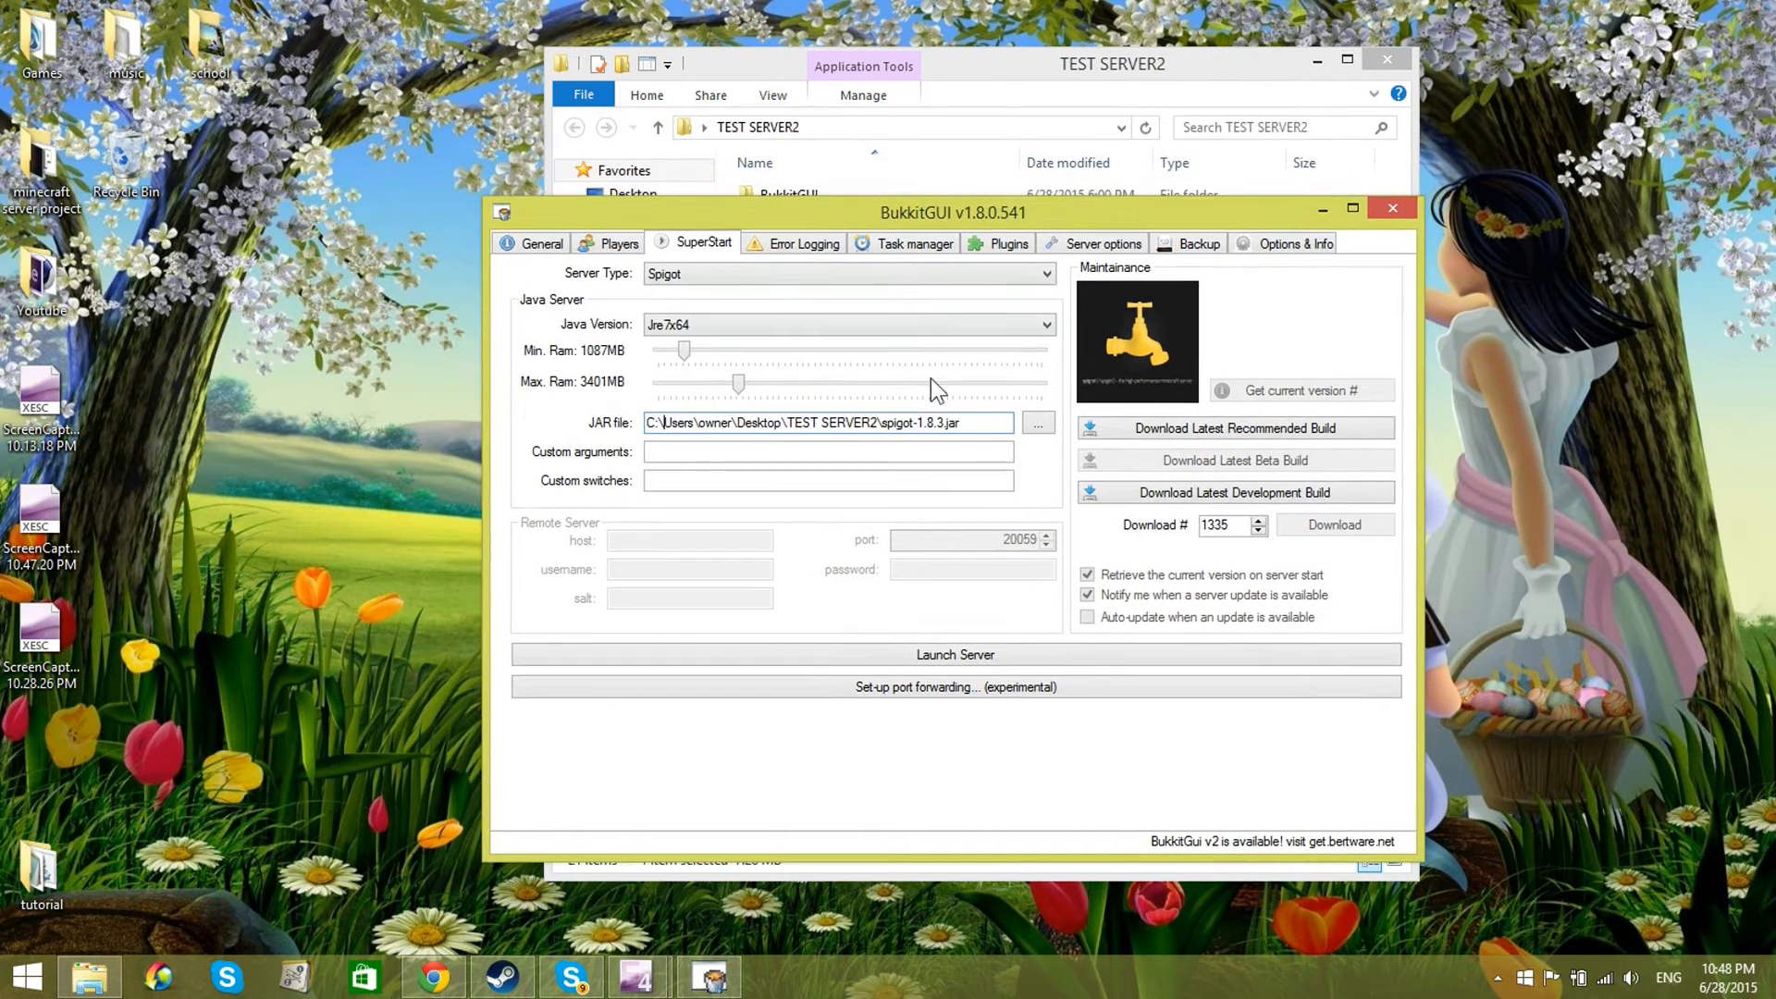
pyautogui.click(1037, 423)
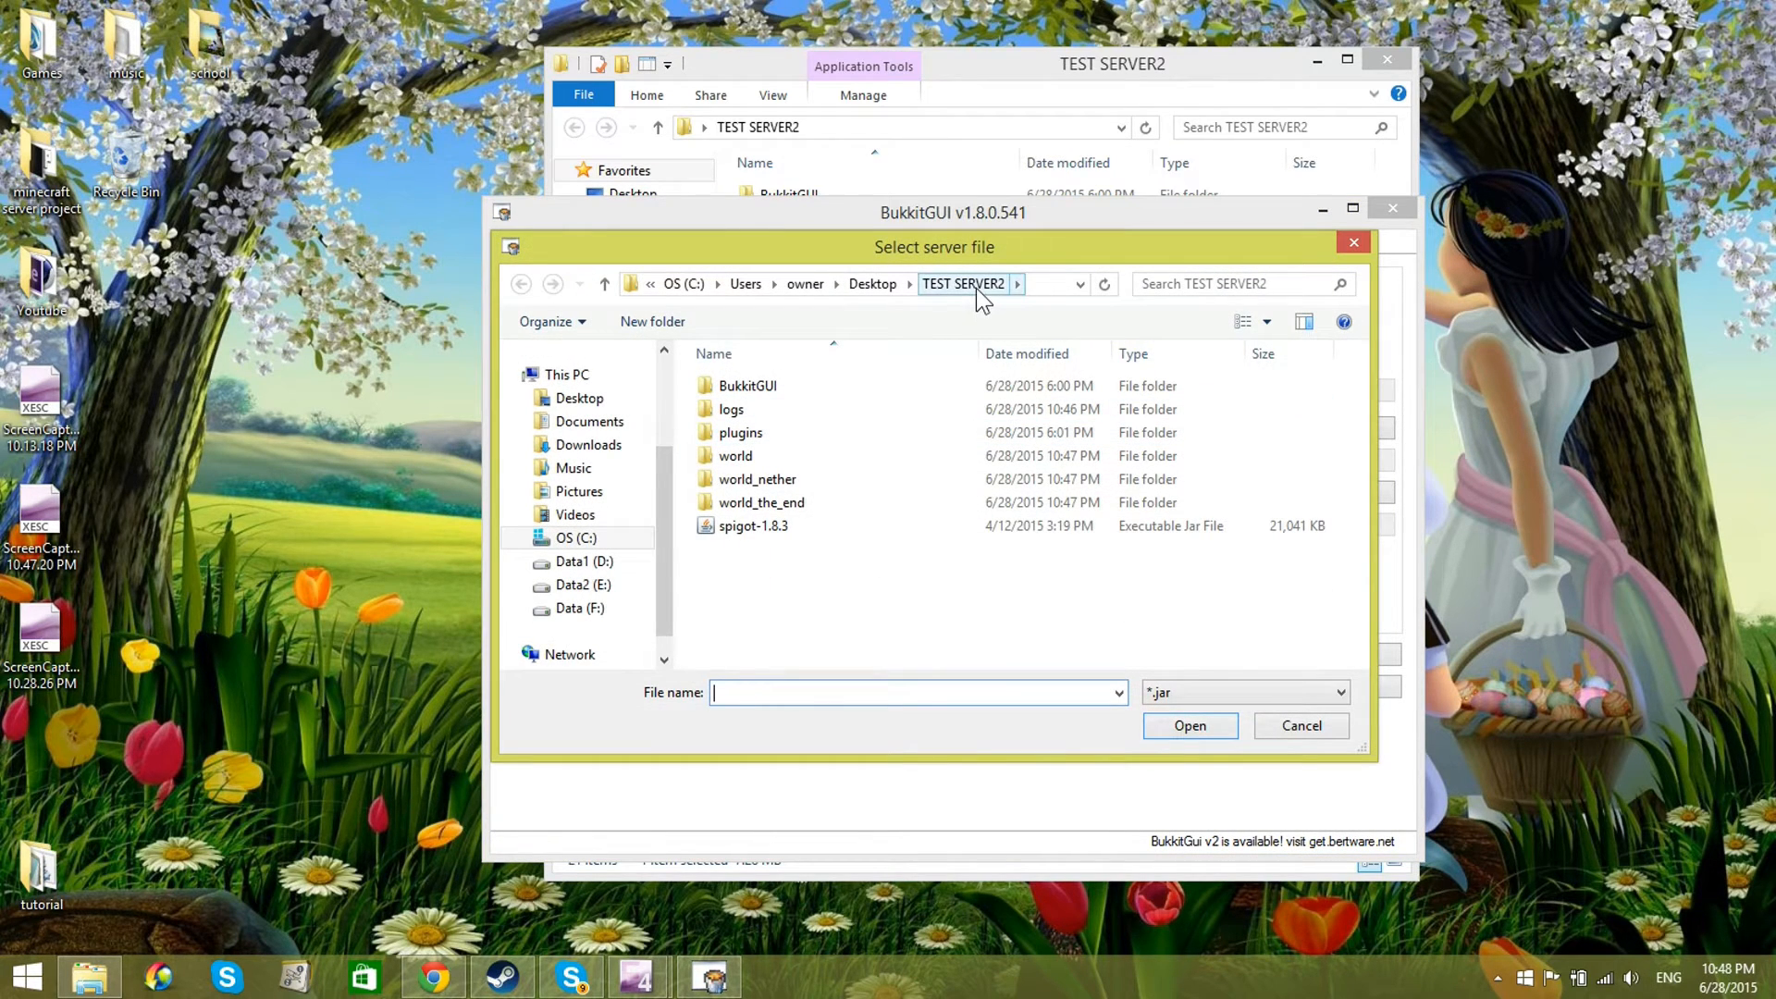
pyautogui.click(744, 531)
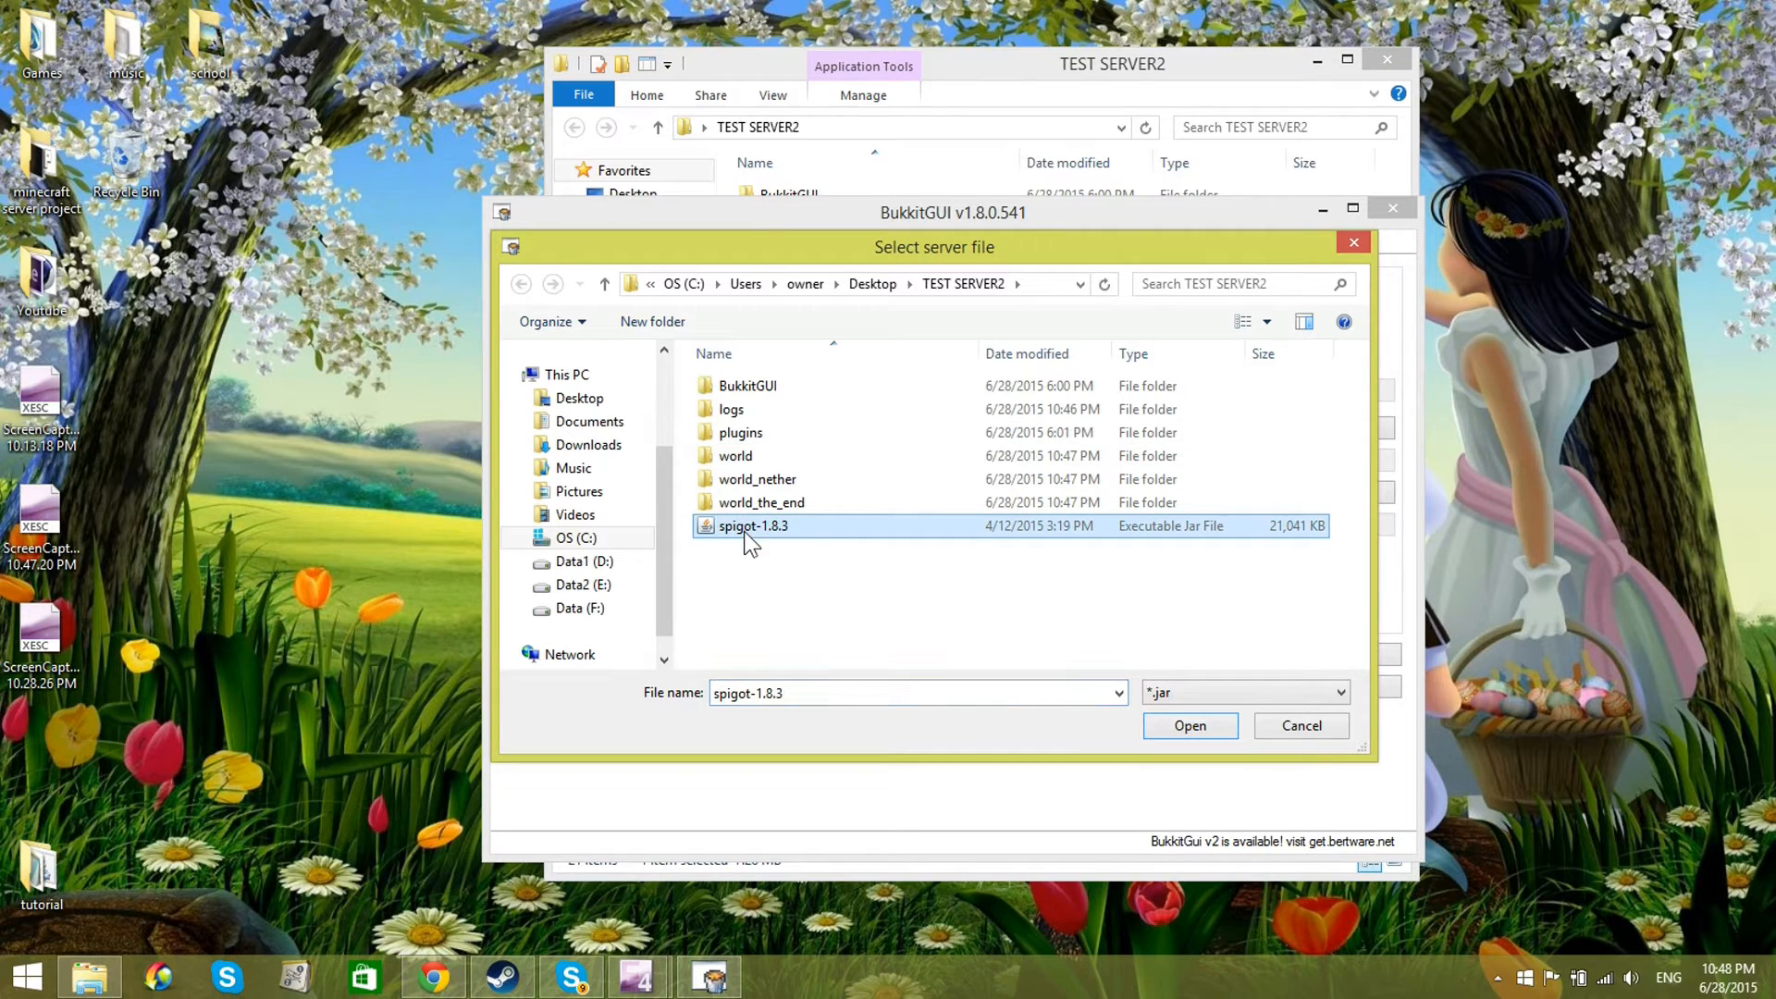
pyautogui.click(1203, 729)
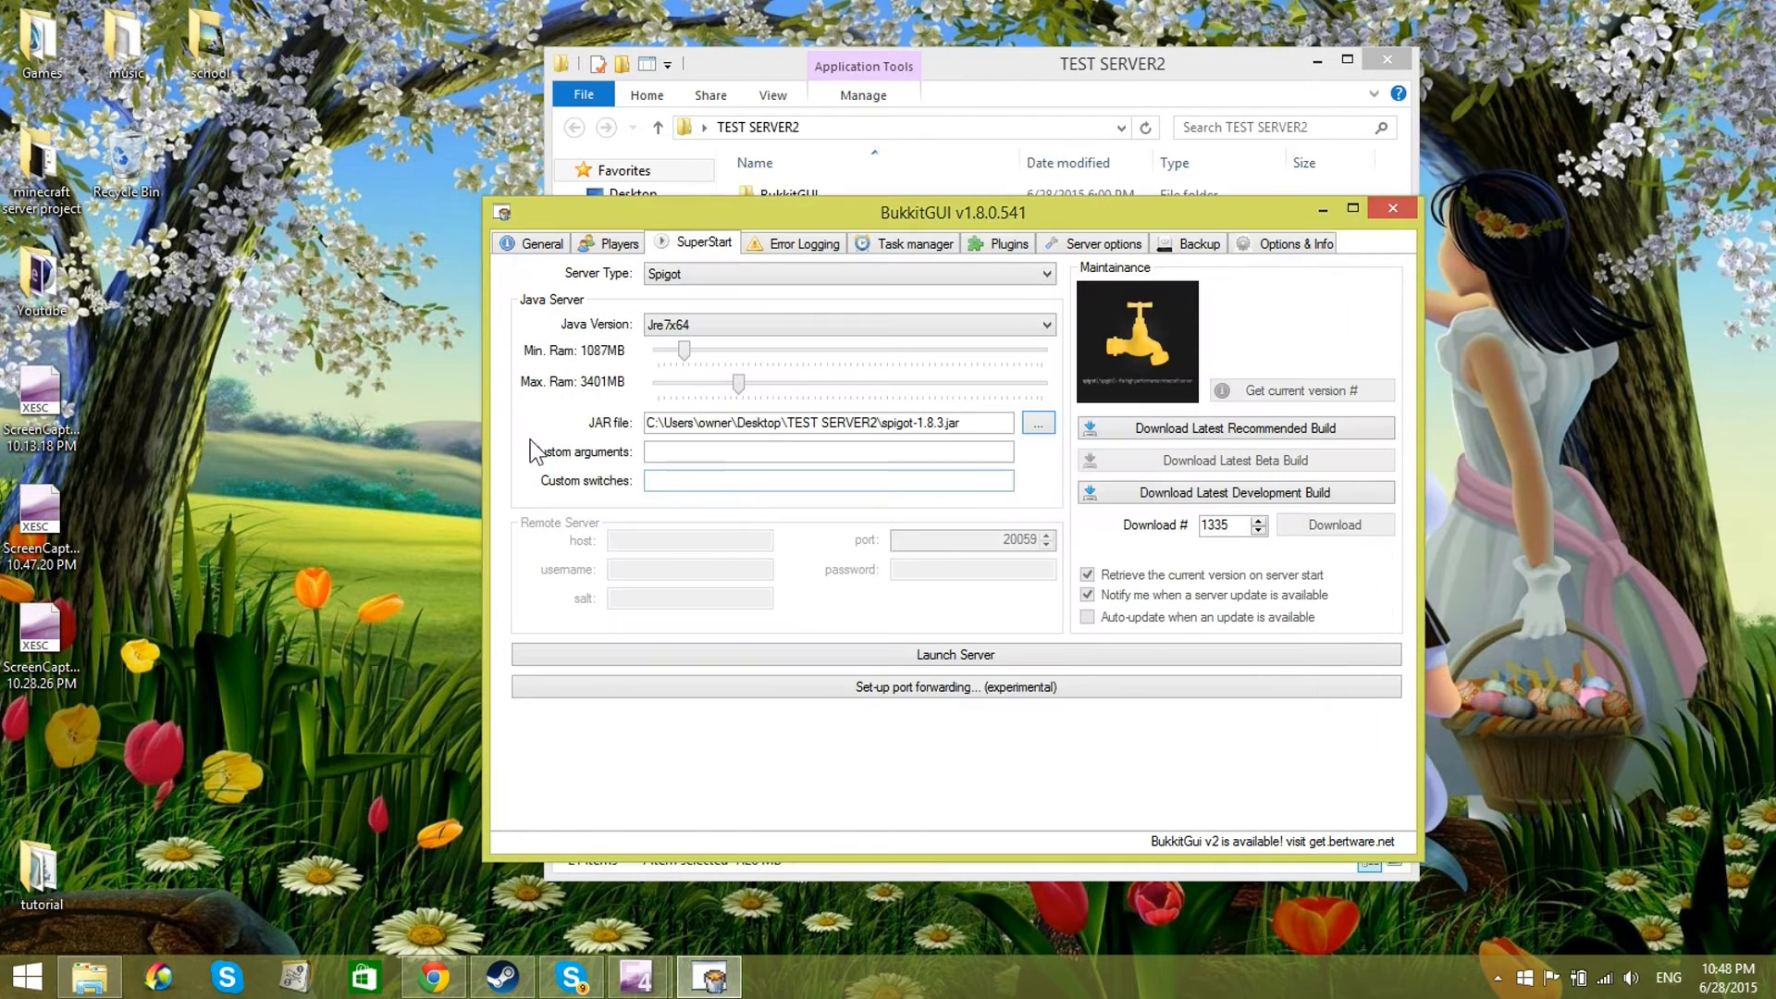
pyautogui.doubleClick(791, 431)
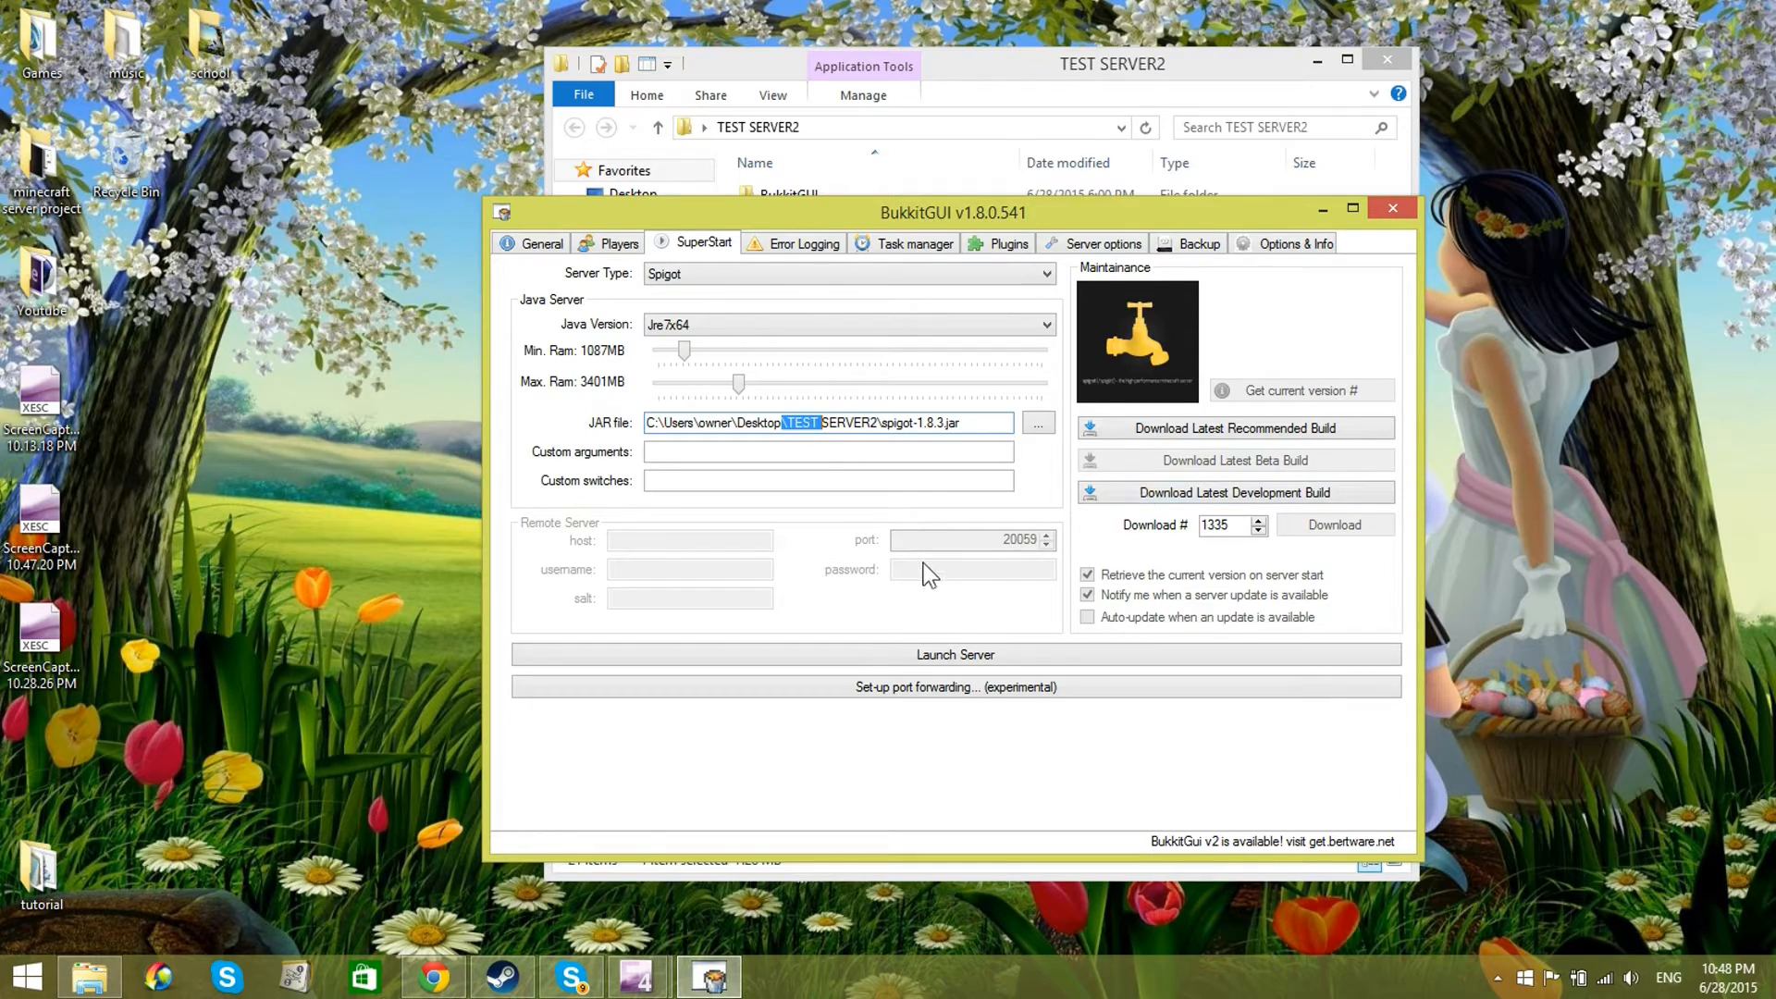
# Step: Launch the server and send the command "say hi" from its console
pyautogui.click(934, 652)
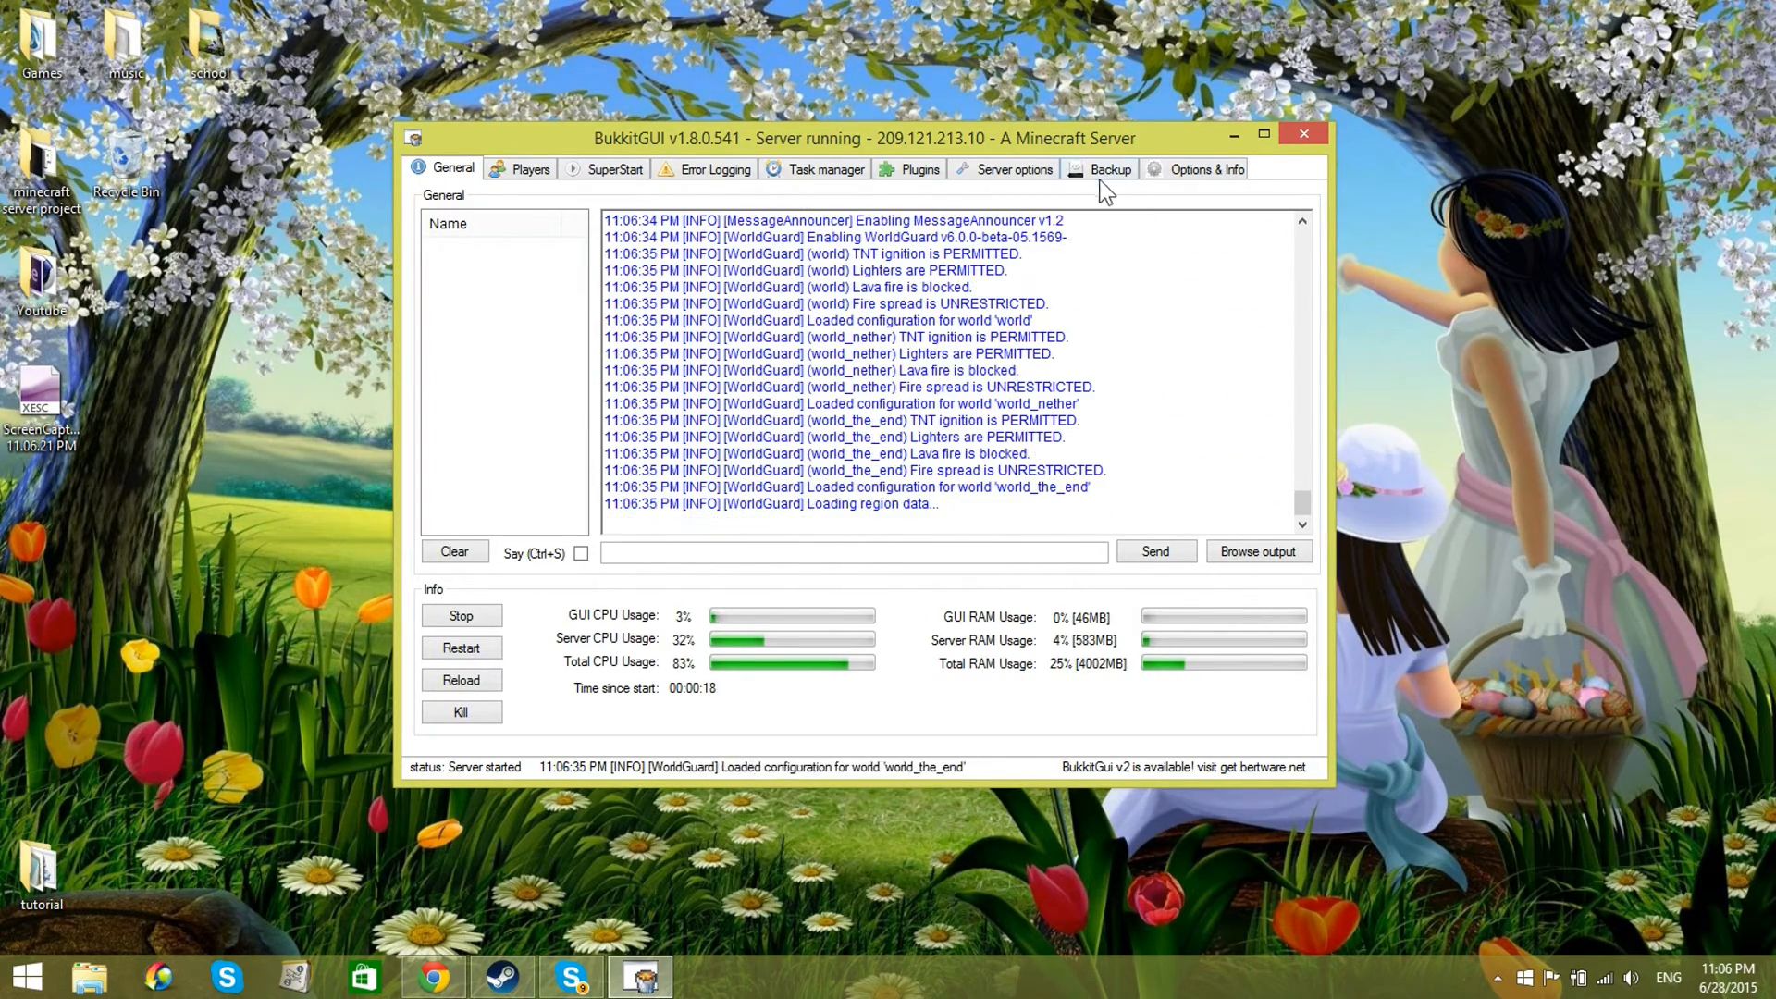
pyautogui.click(658, 551)
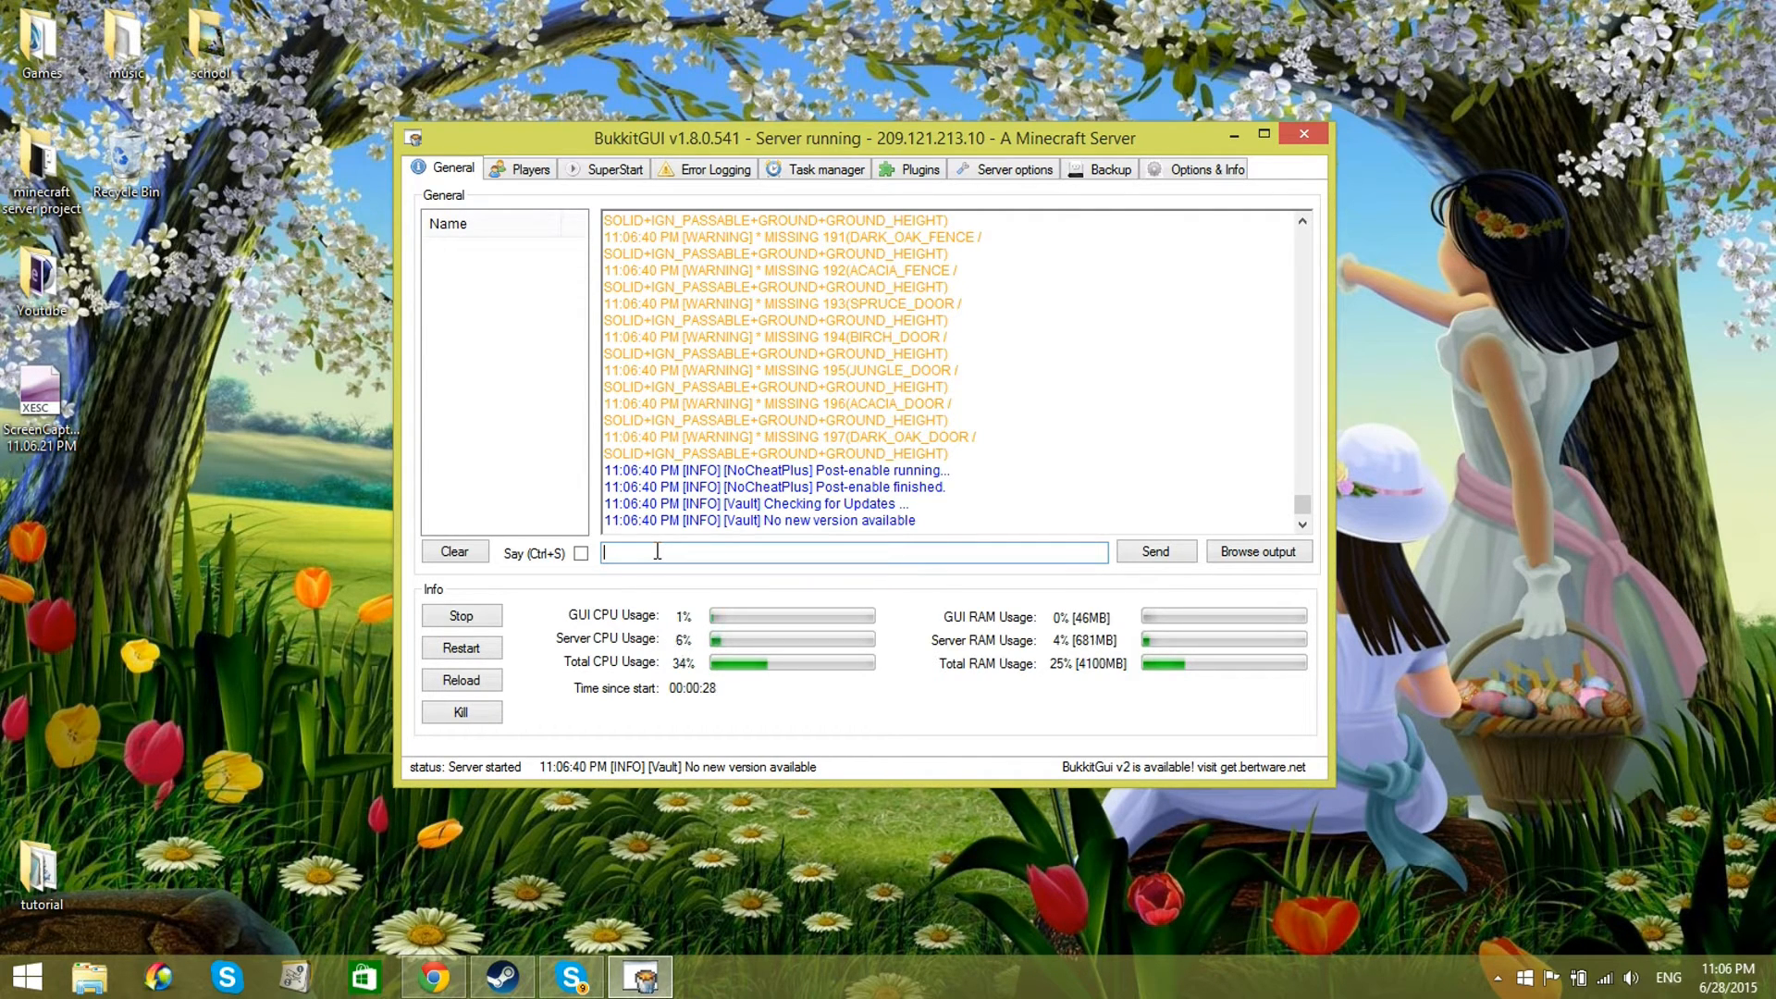
pyautogui.write('say hi')
pyautogui.press('Return')
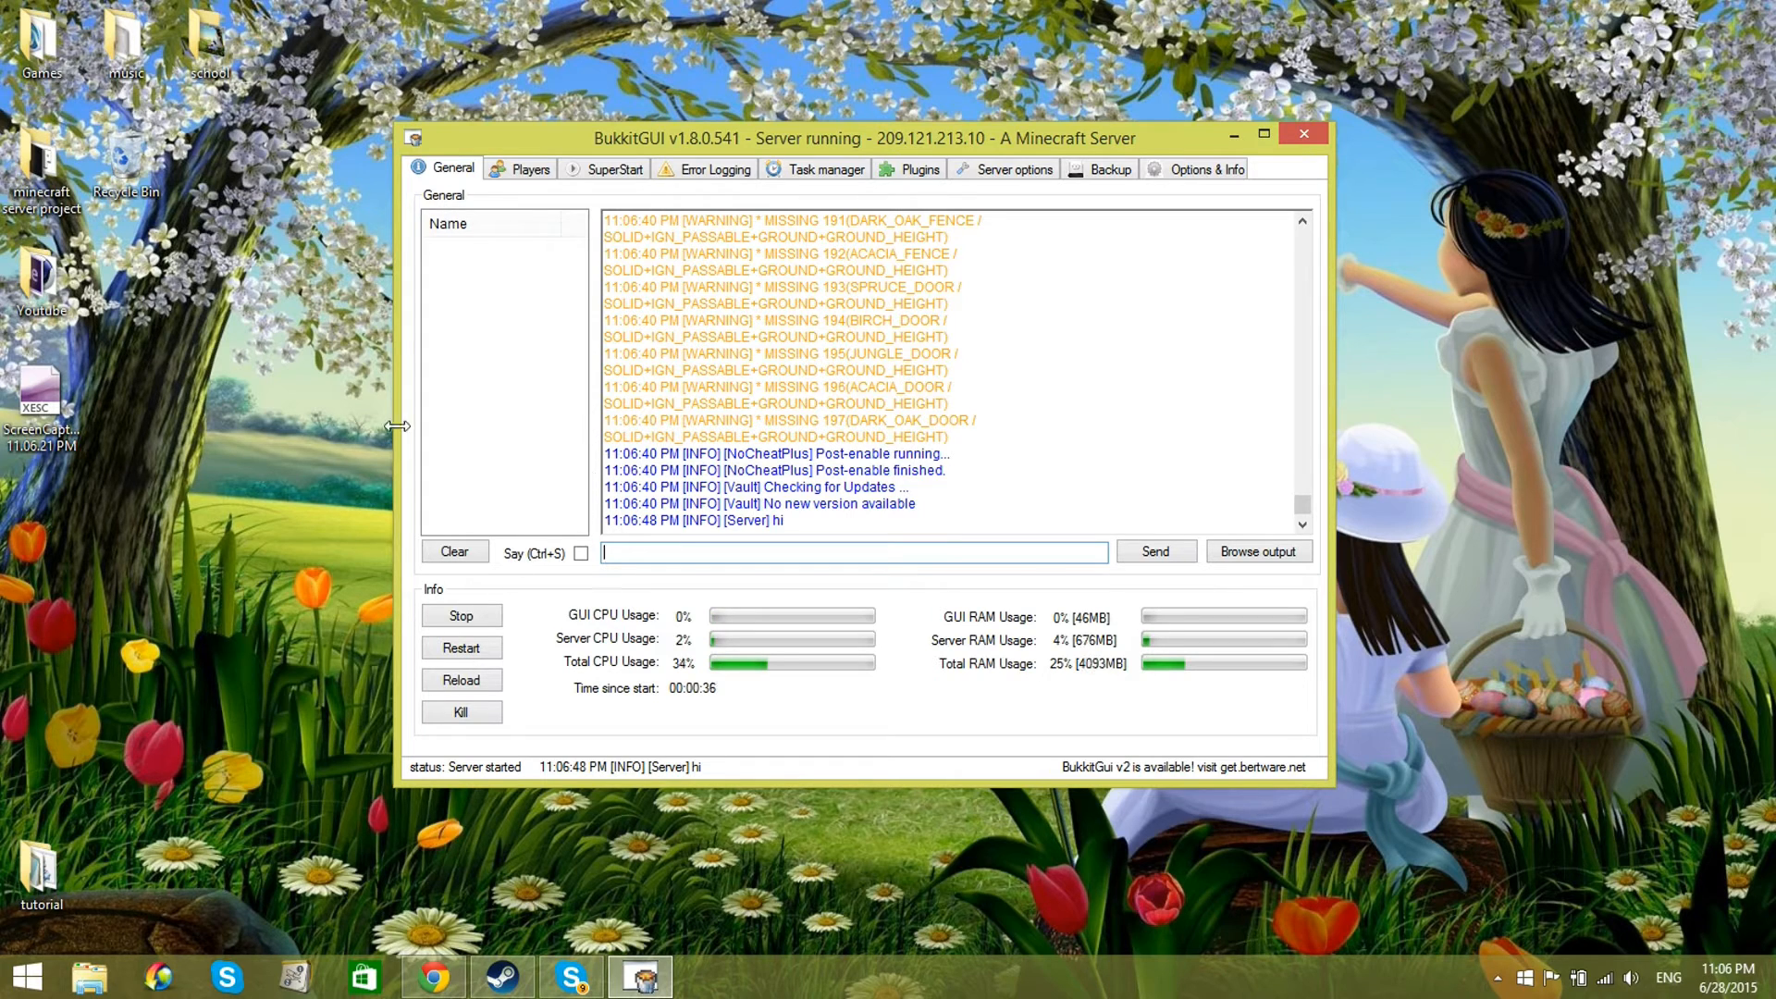
# Step: Review the running server's player list, start settings and logged warnings and errors
pyautogui.moveTo(533, 139); pyautogui.dragTo(590, 156)
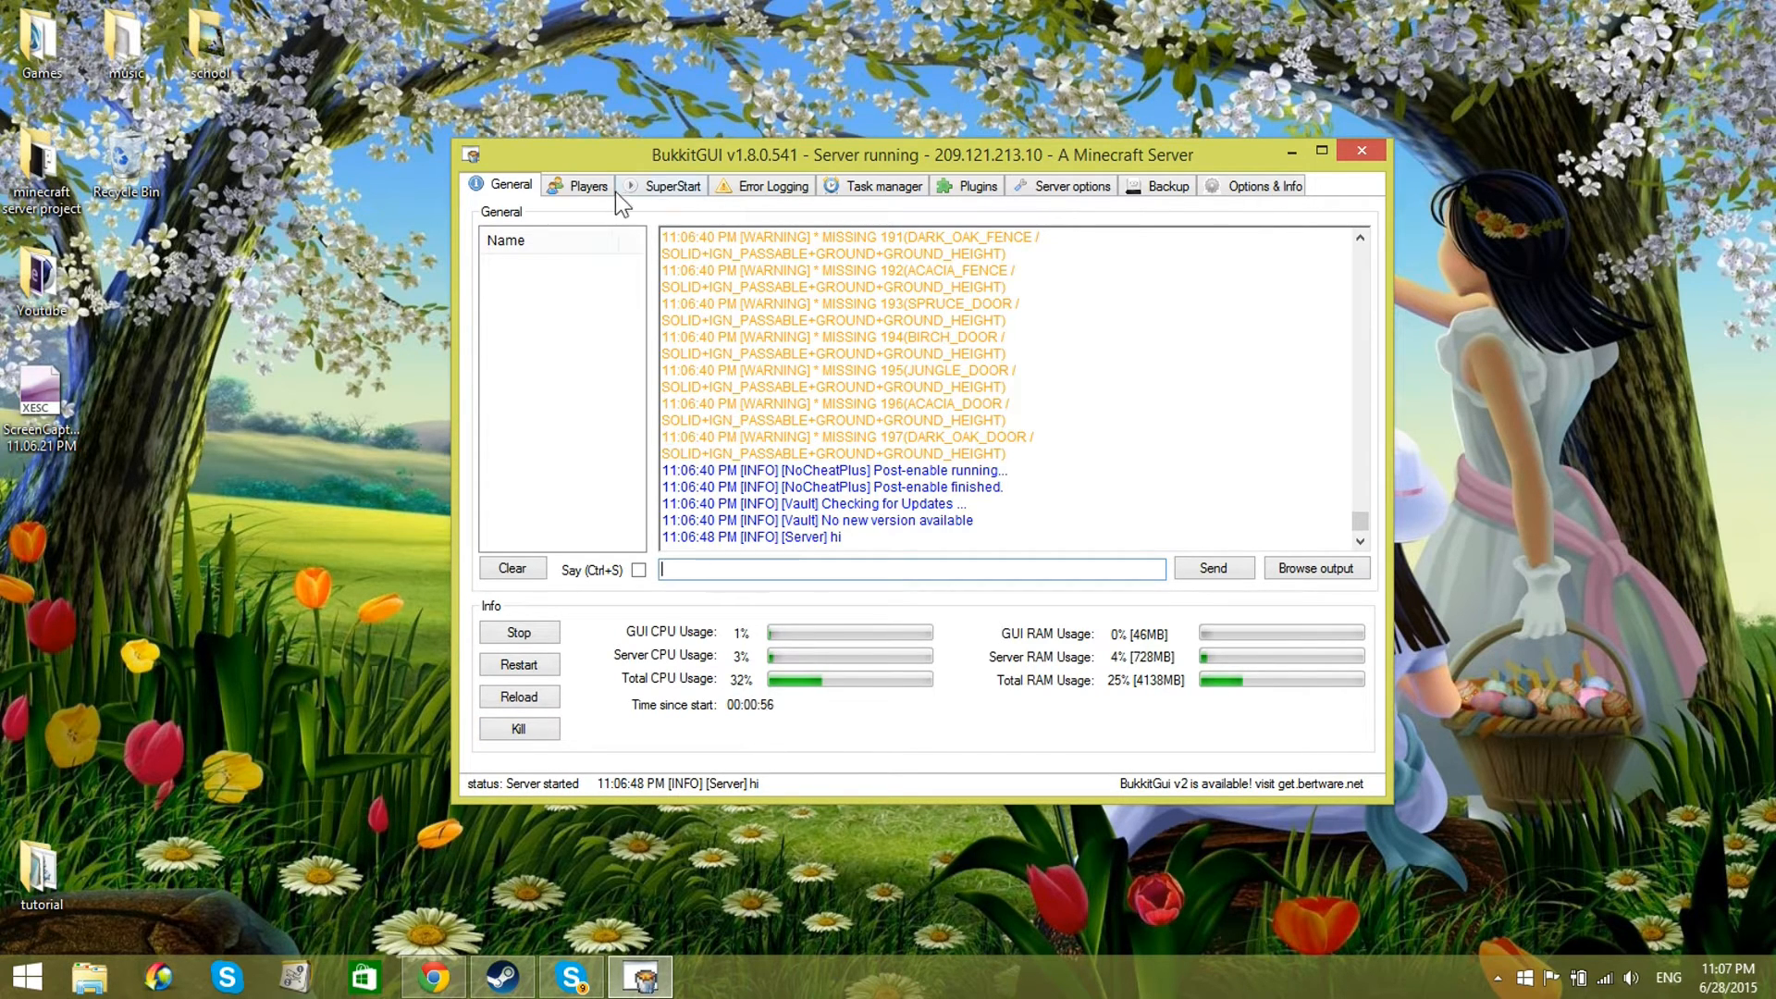
pyautogui.click(584, 189)
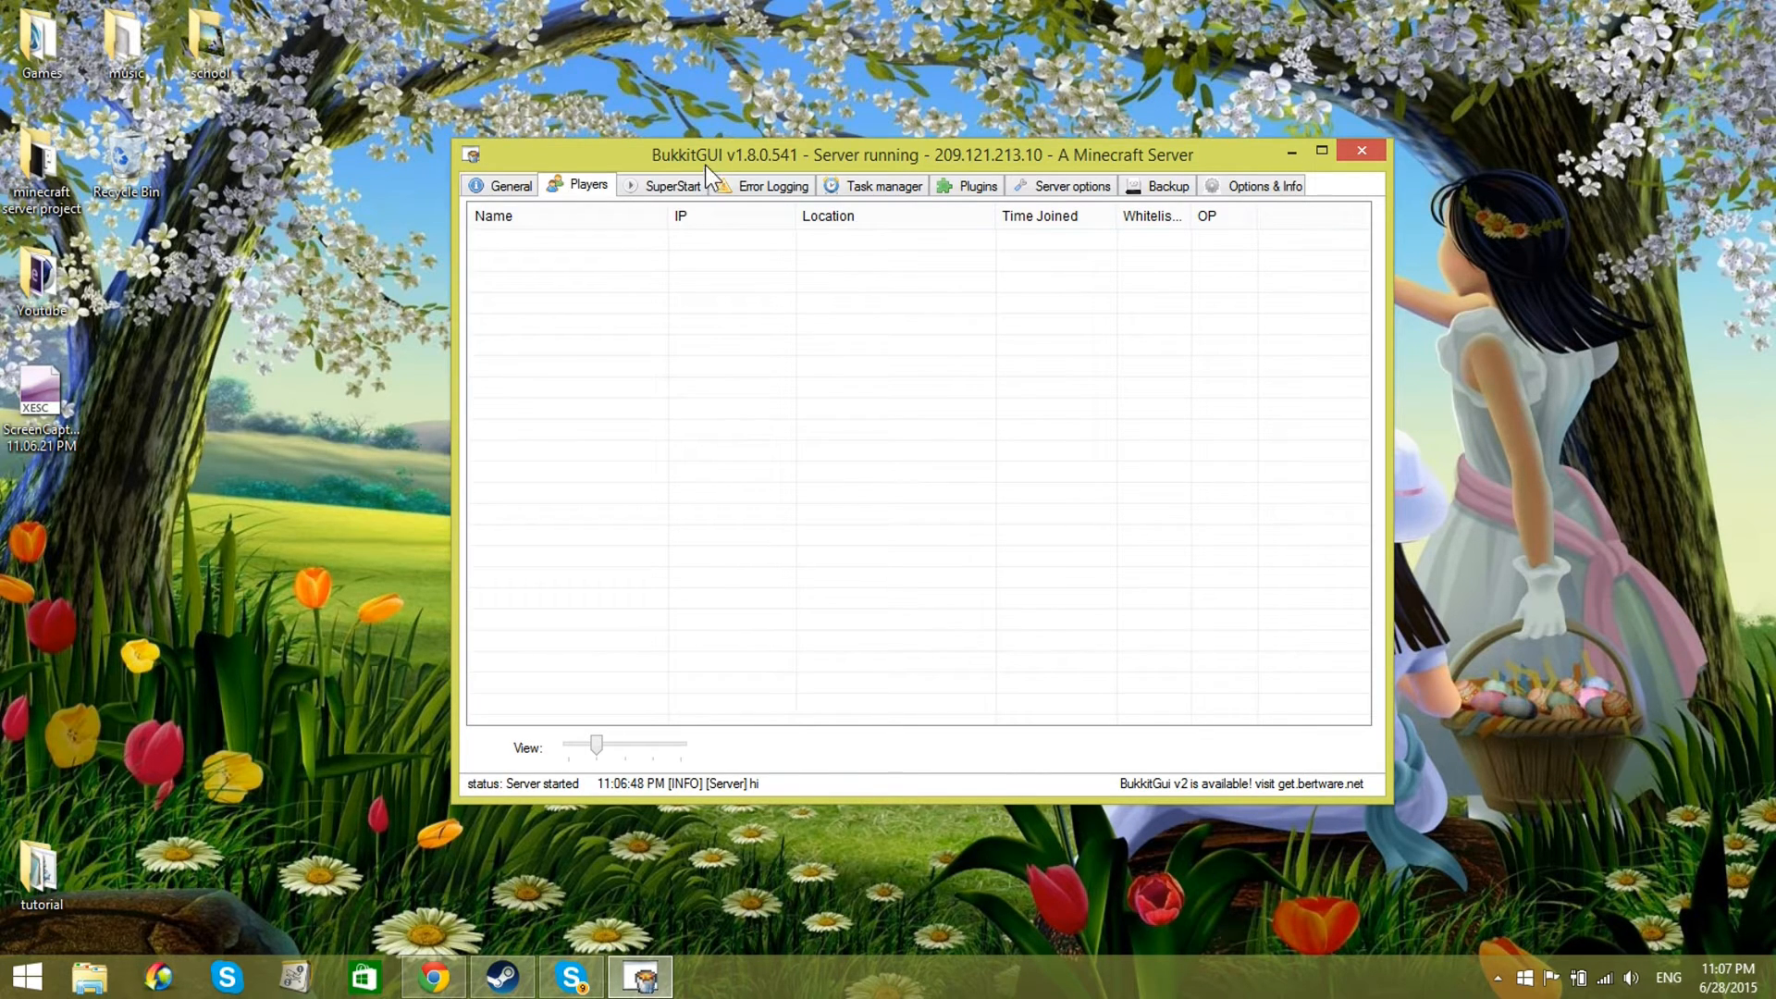
pyautogui.click(658, 188)
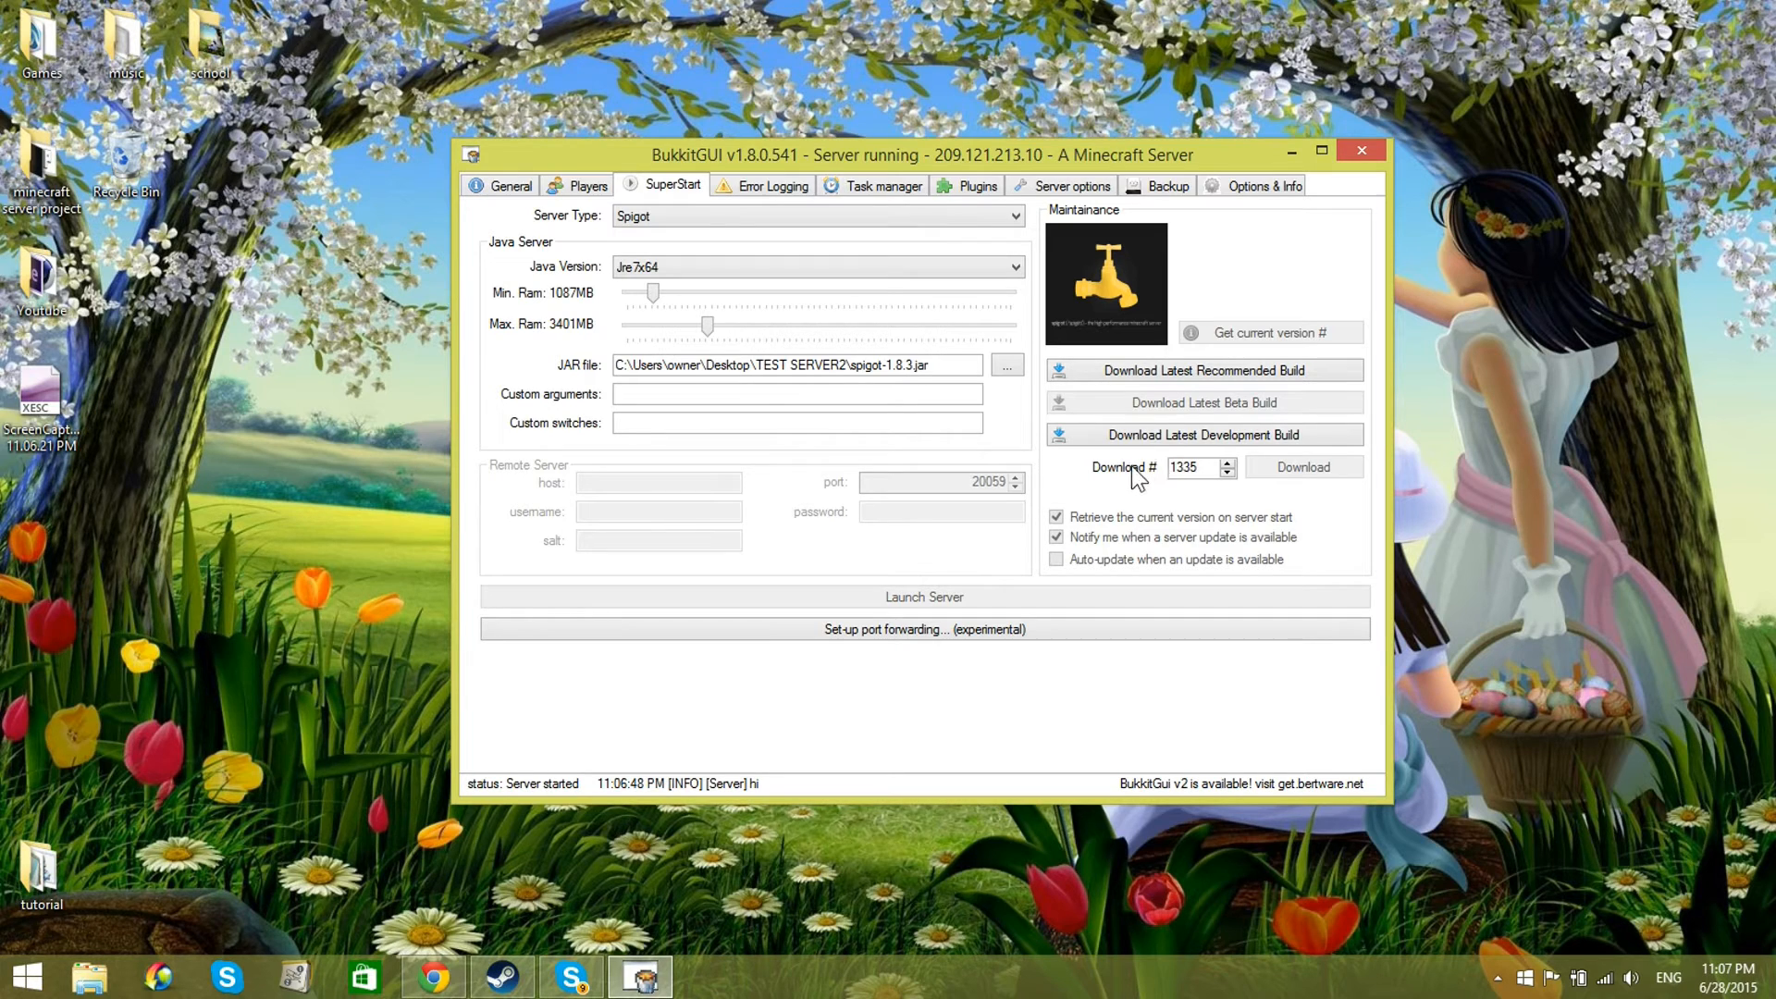
pyautogui.click(758, 181)
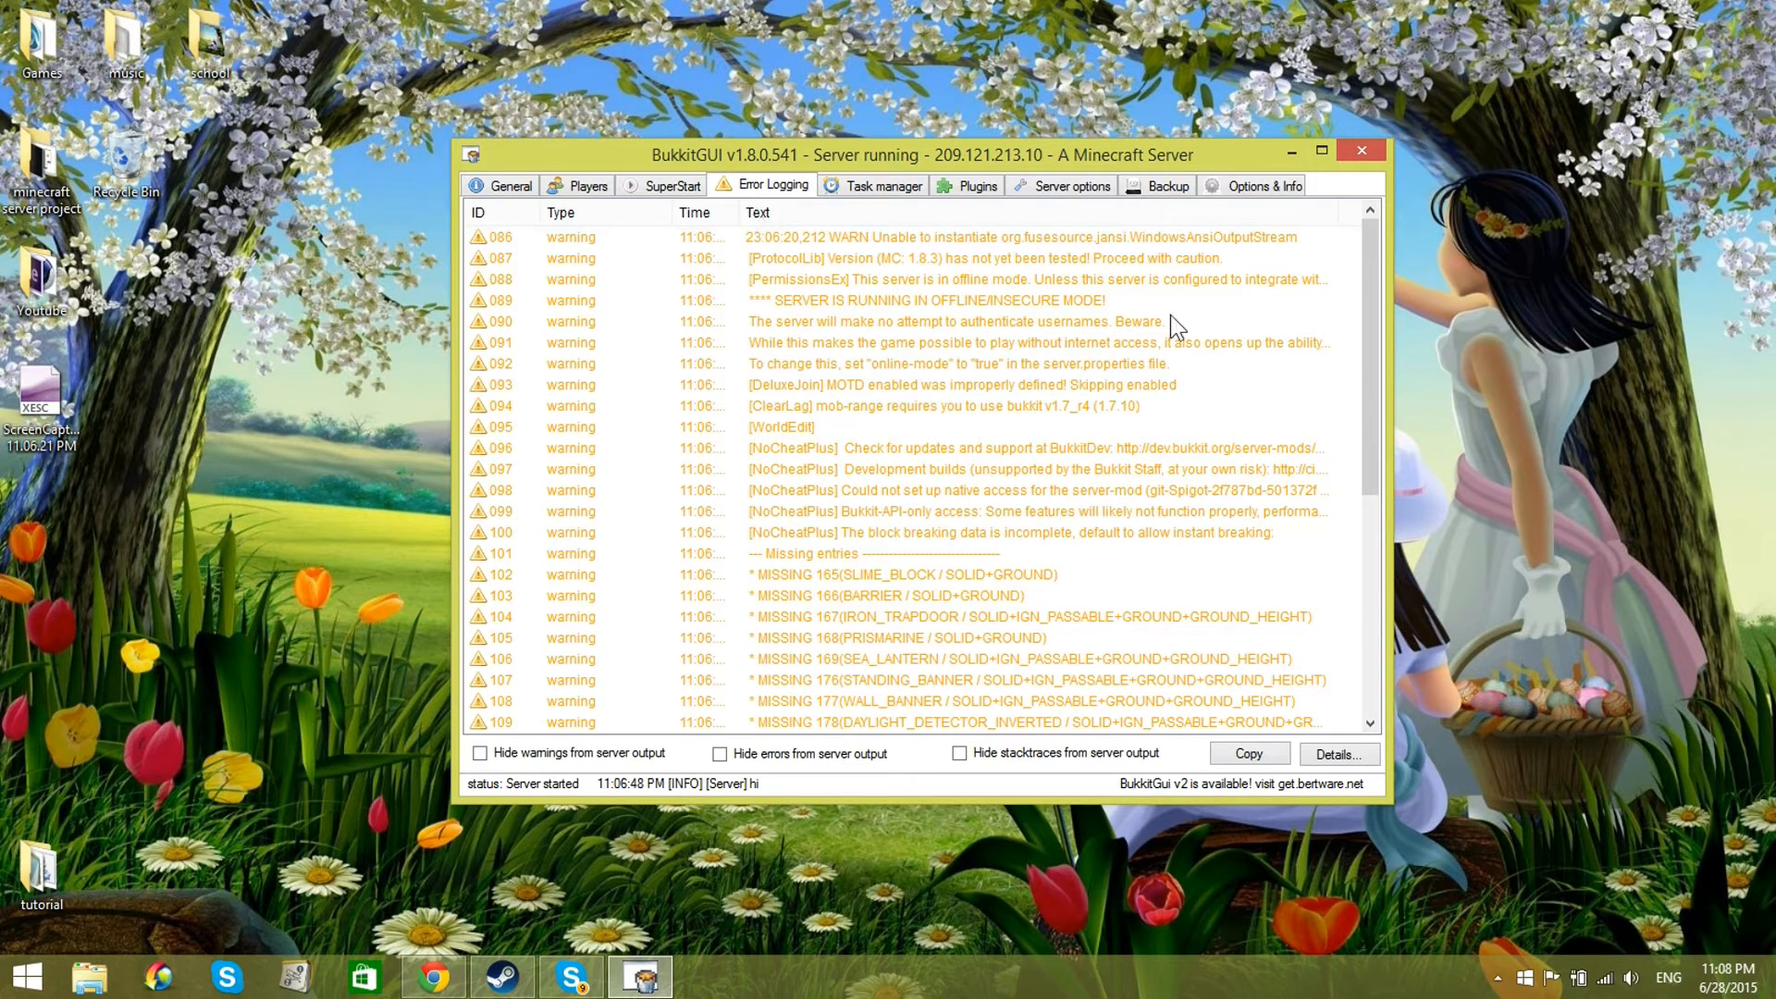
pyautogui.moveTo(1367, 381); pyautogui.dragTo(1003, 231)
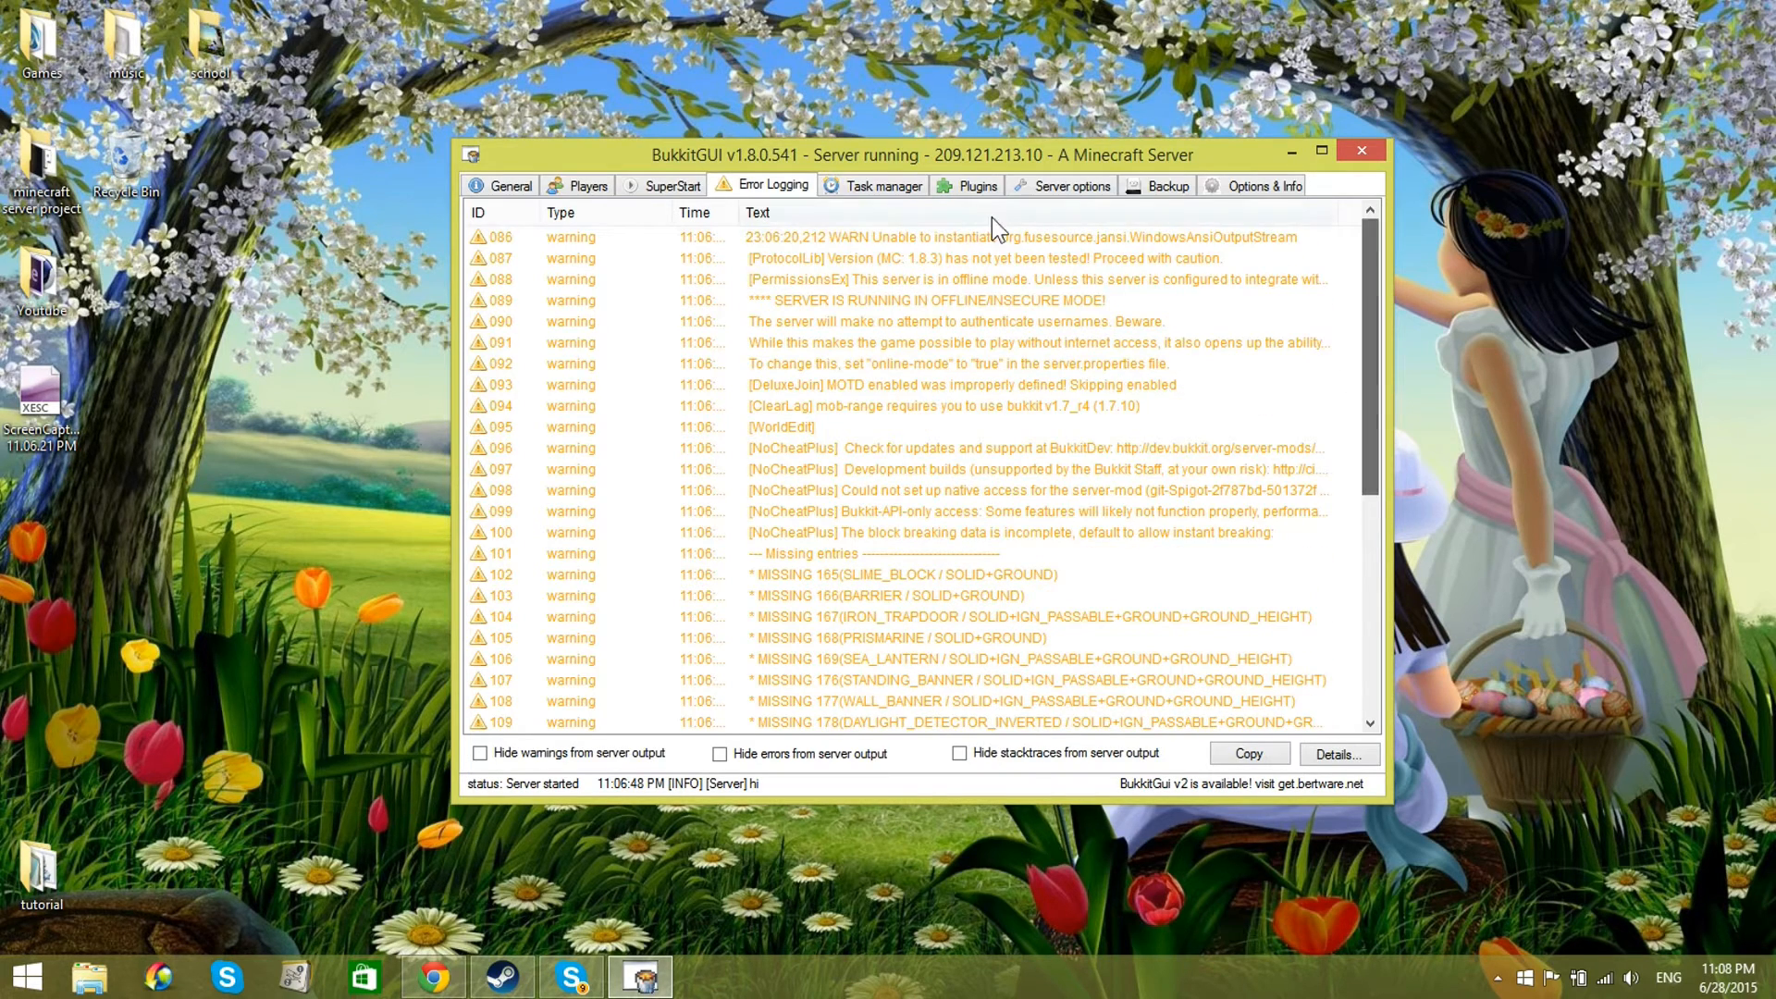
# Step: Add a new scheduled task with the trigger type "server stop" and the action type "start server"
pyautogui.click(884, 185)
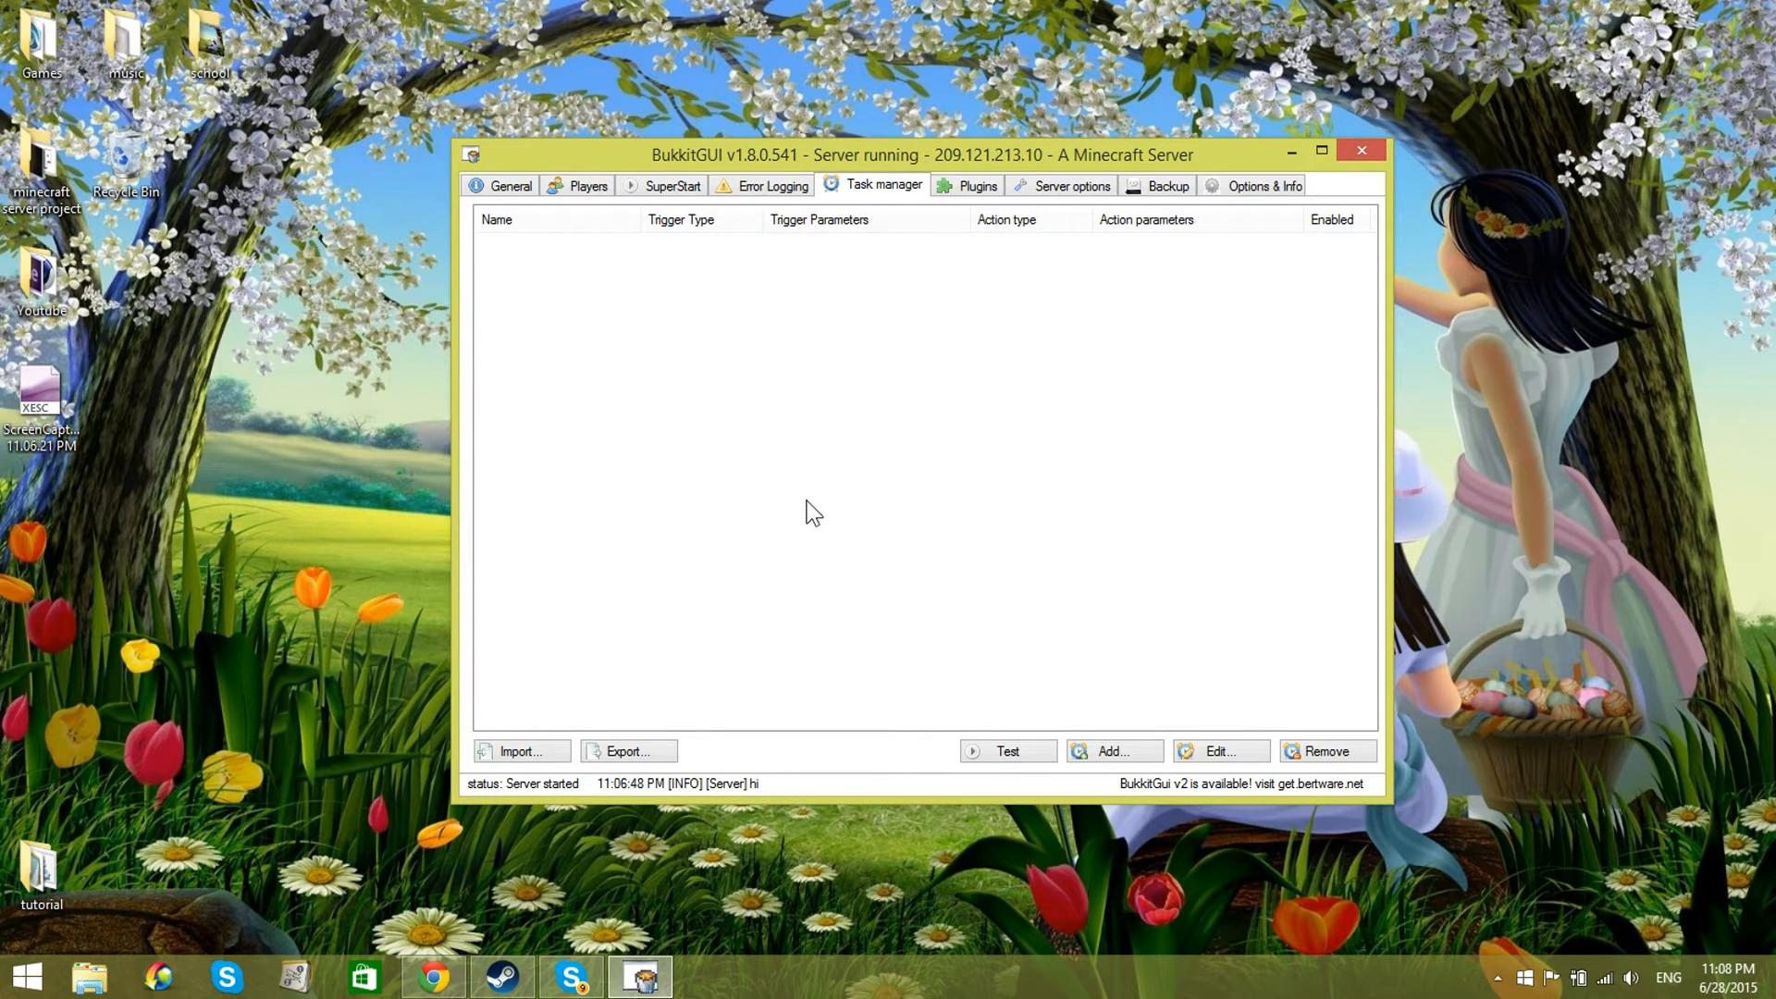
pyautogui.click(1112, 753)
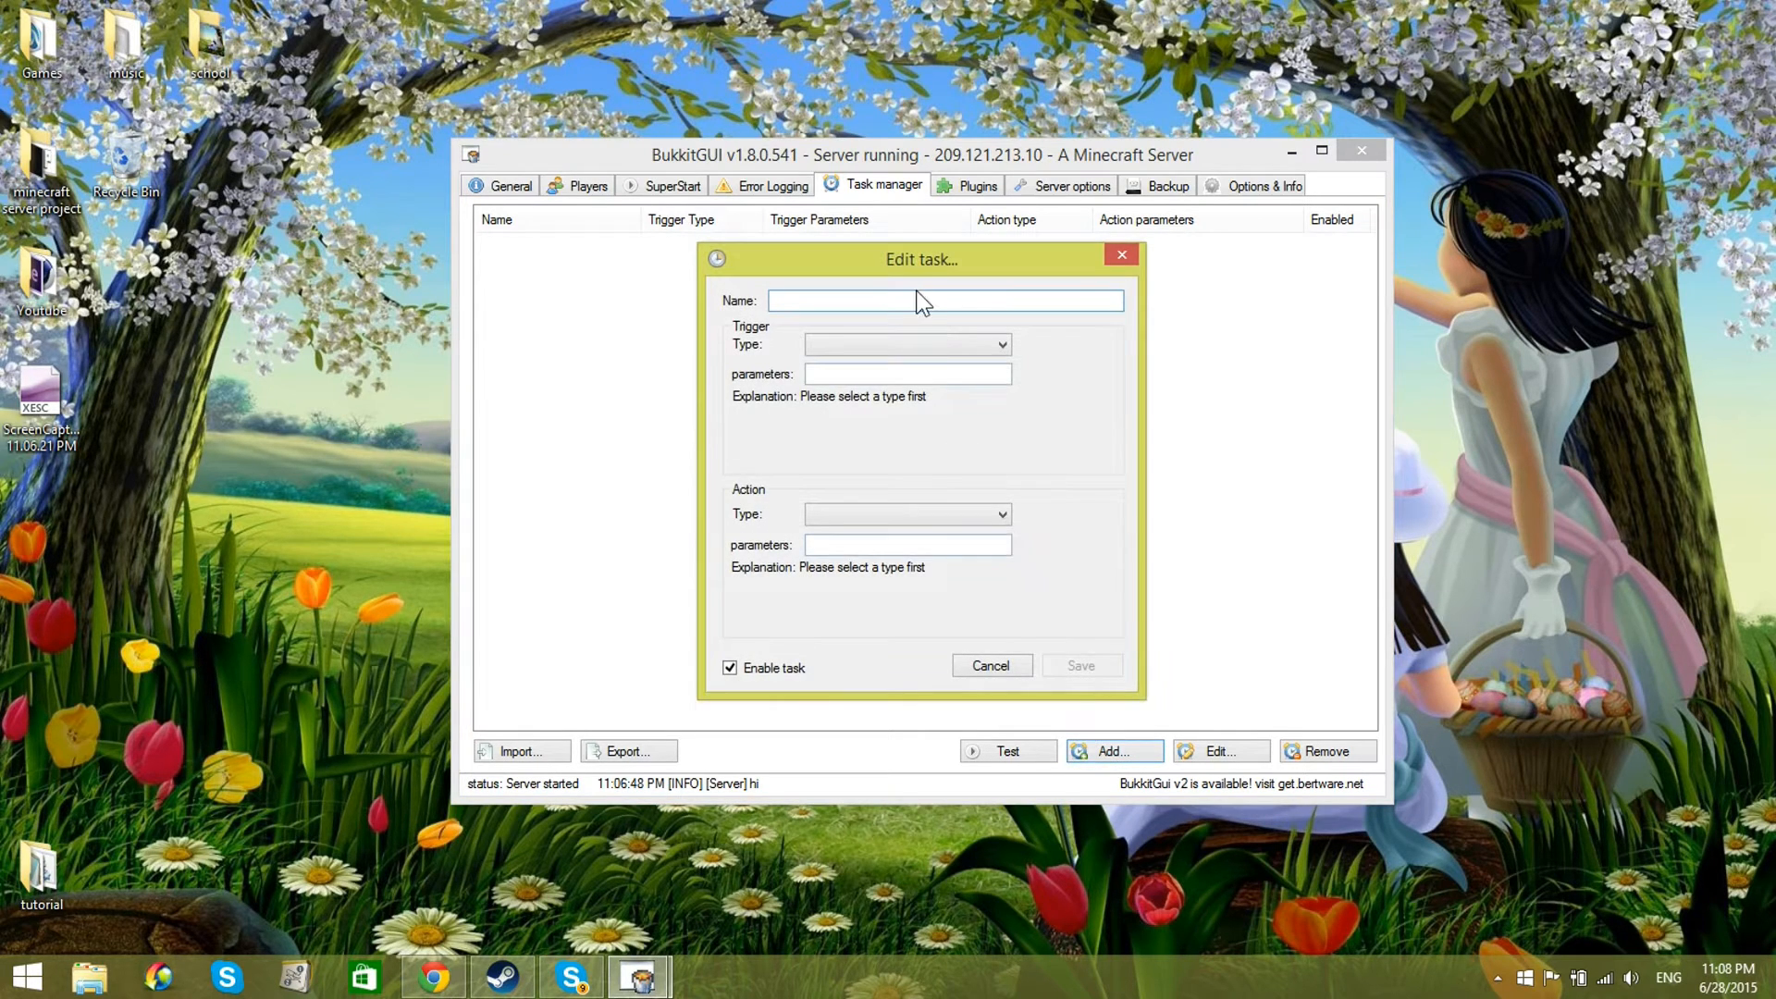
pyautogui.moveTo(904, 268); pyautogui.dragTo(926, 266)
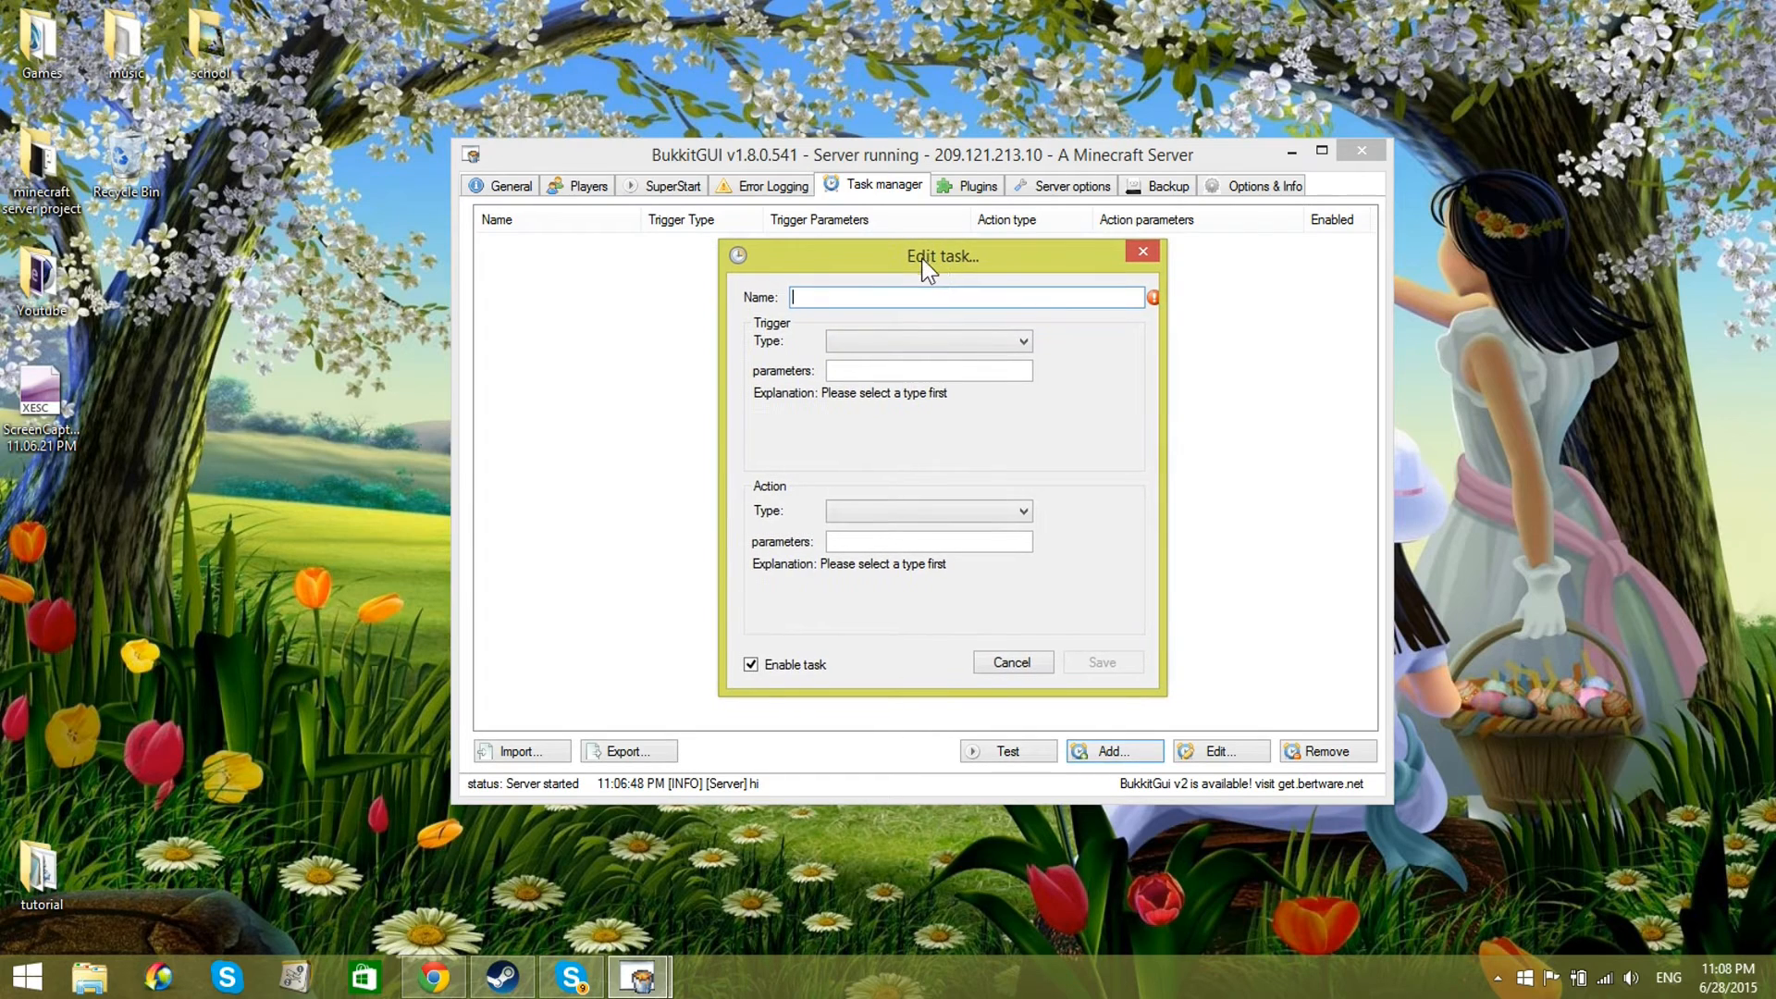
pyautogui.click(913, 342)
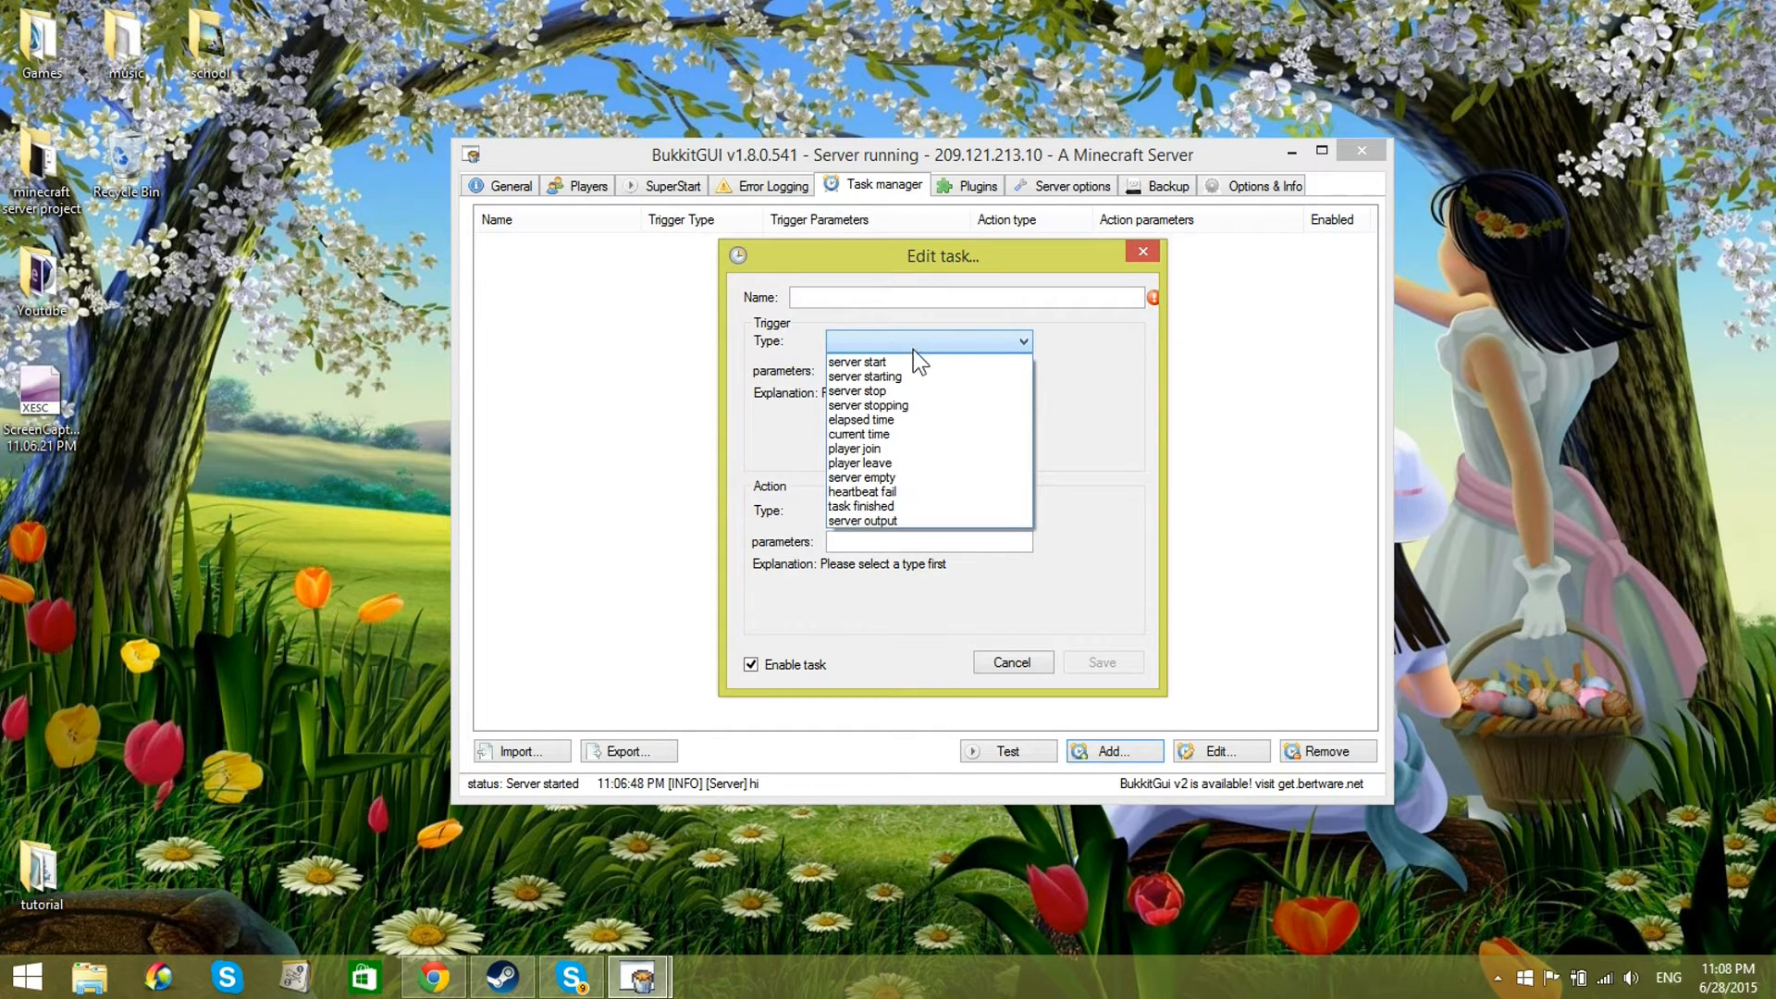
pyautogui.click(897, 390)
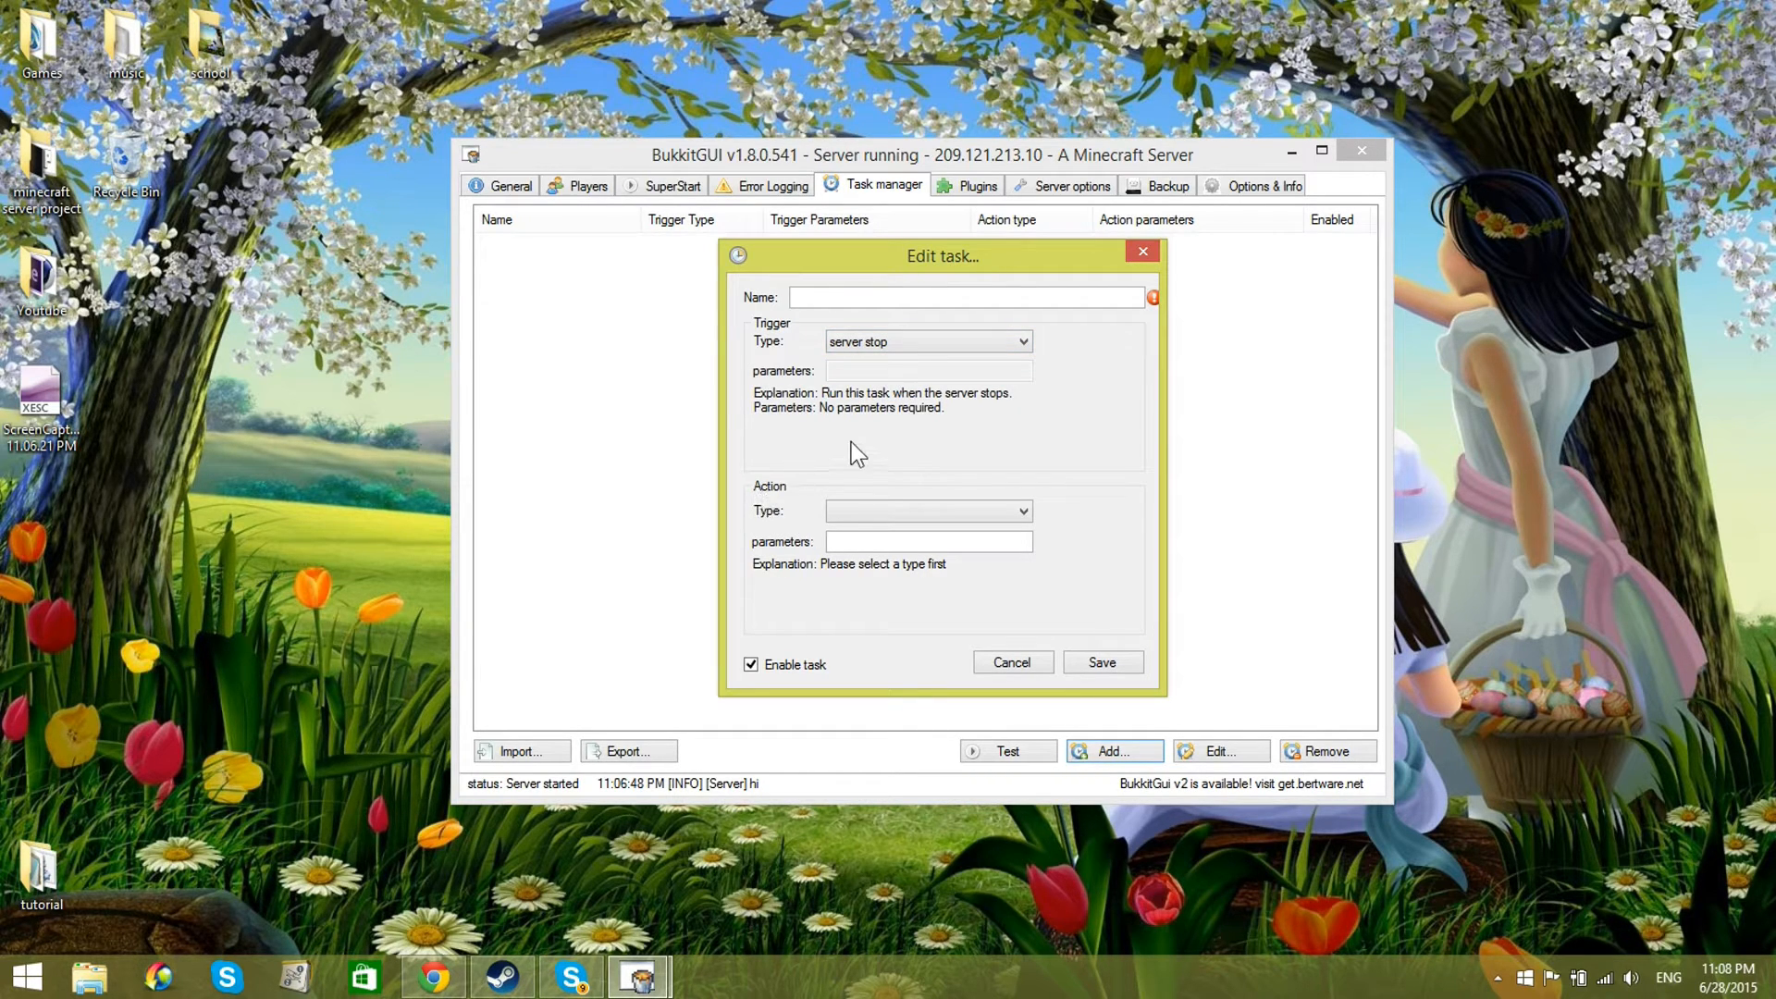
pyautogui.click(844, 510)
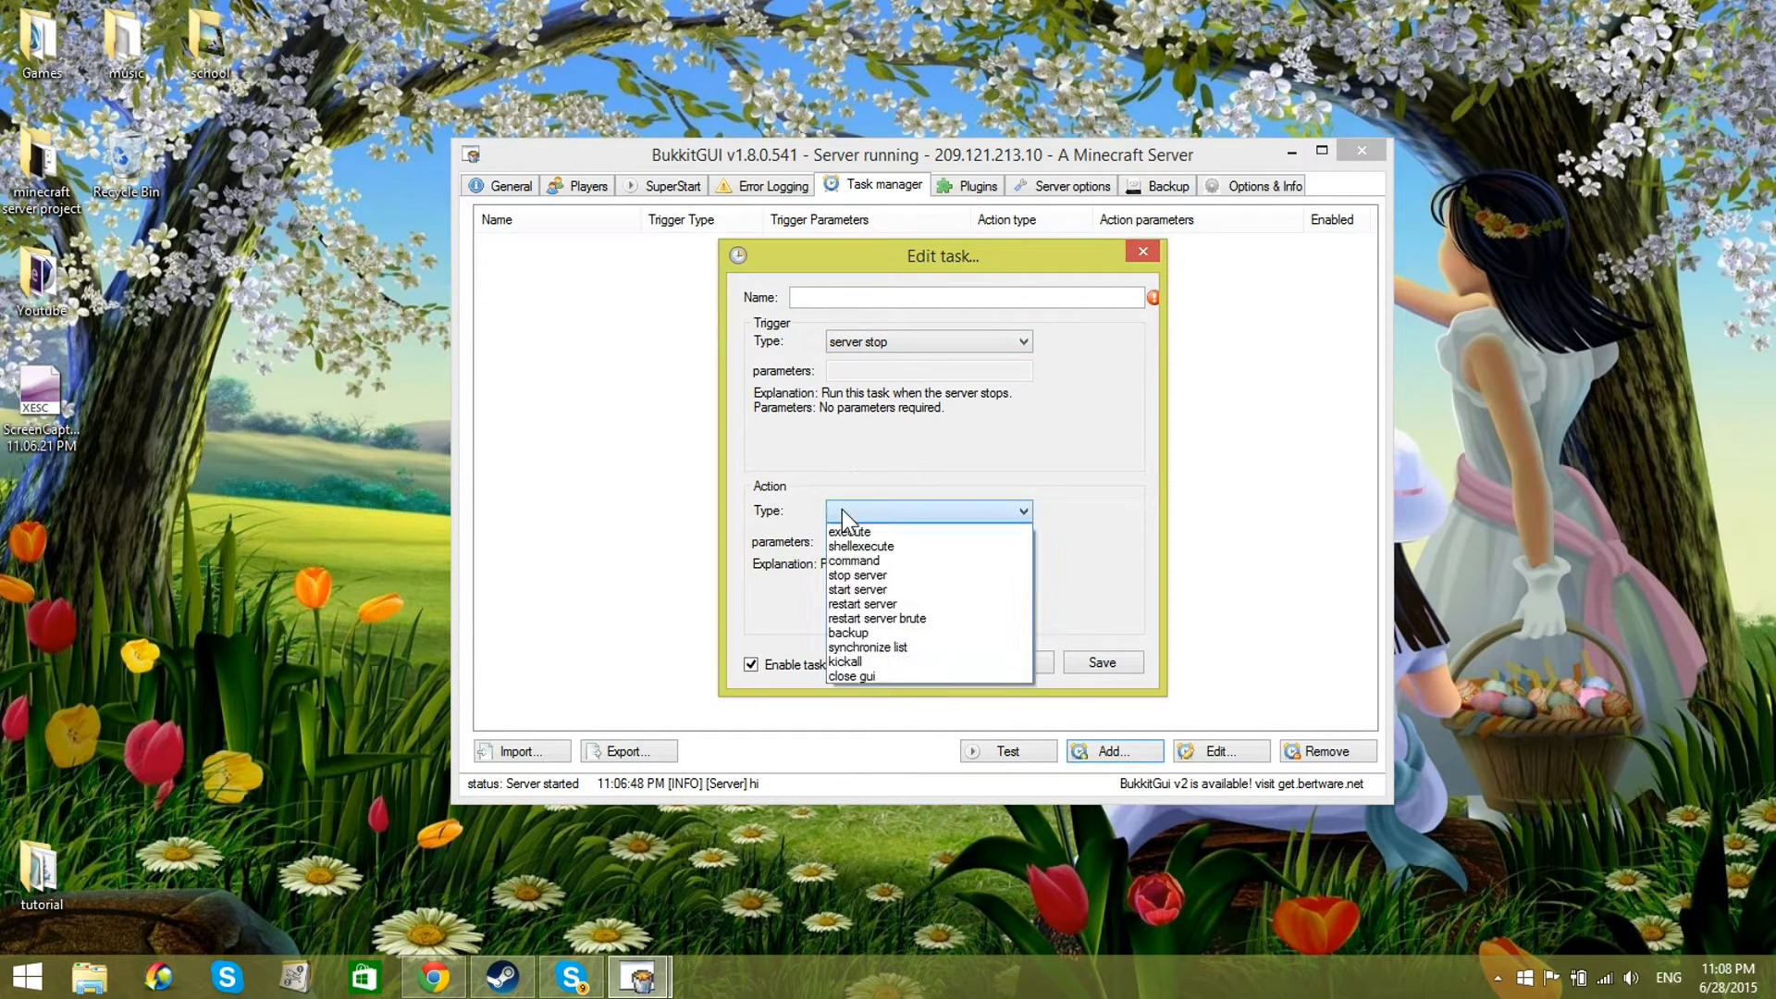
pyautogui.click(892, 588)
# Step: Name the new task "autorestart" and save it
pyautogui.click(891, 296)
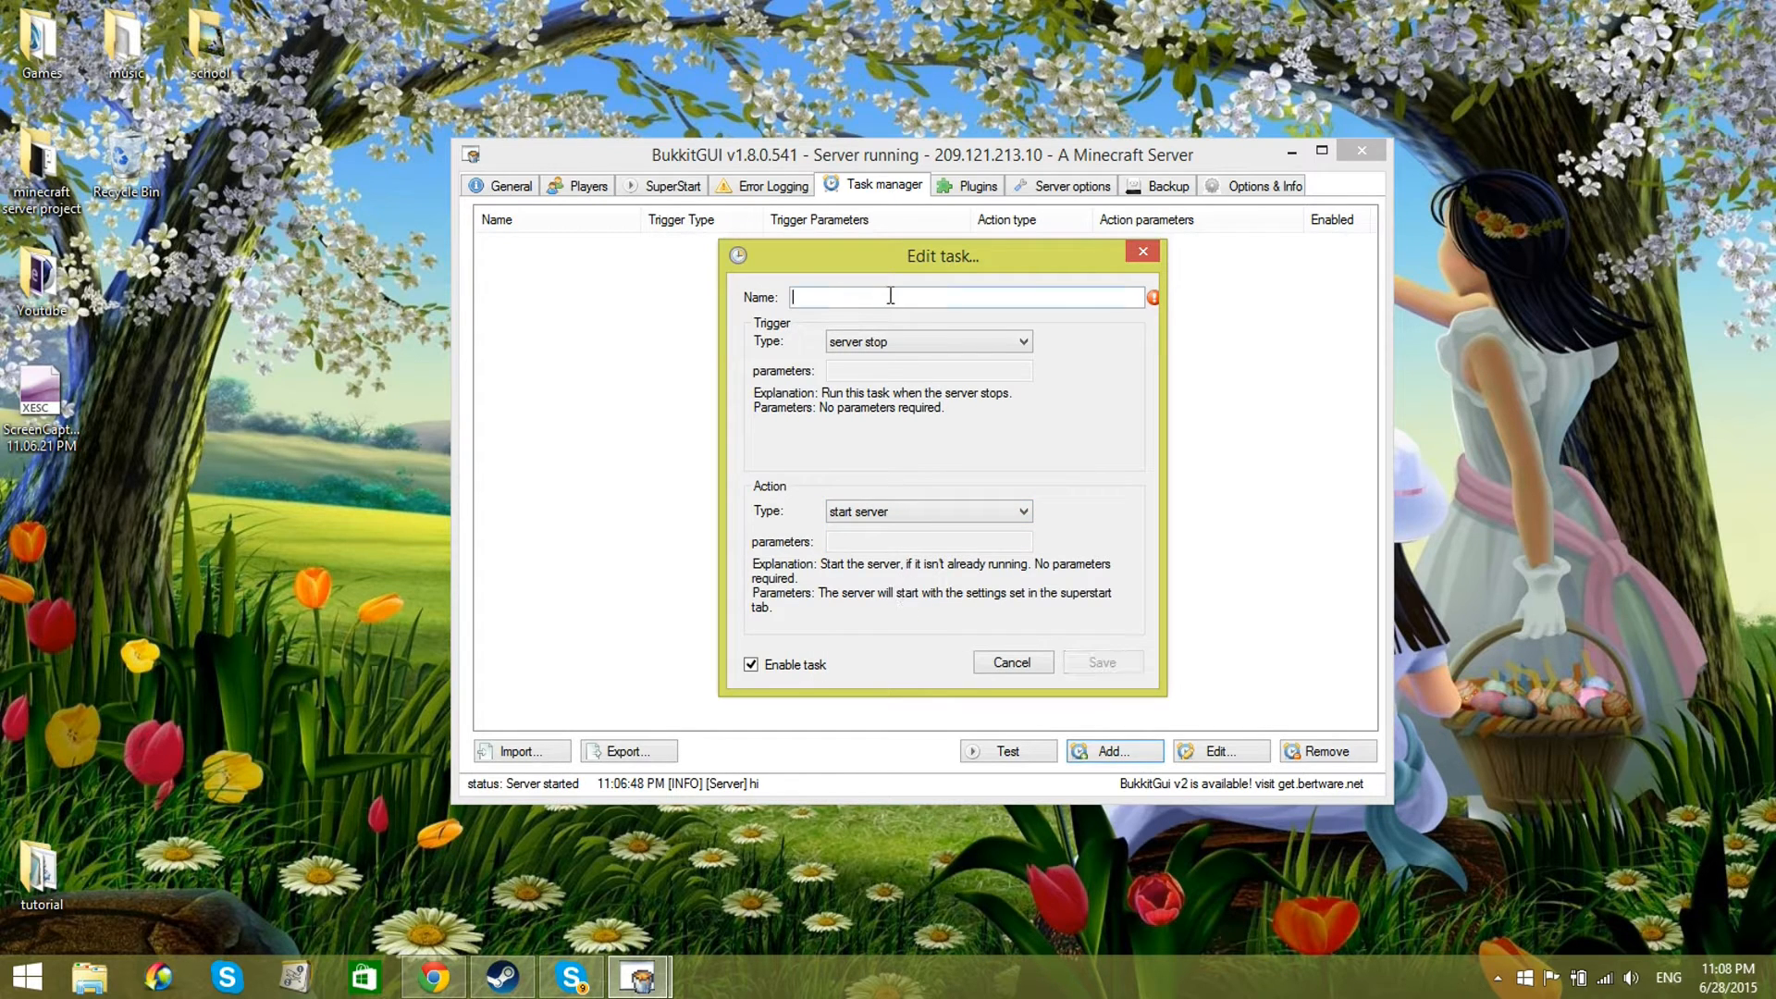
pyautogui.write('res')
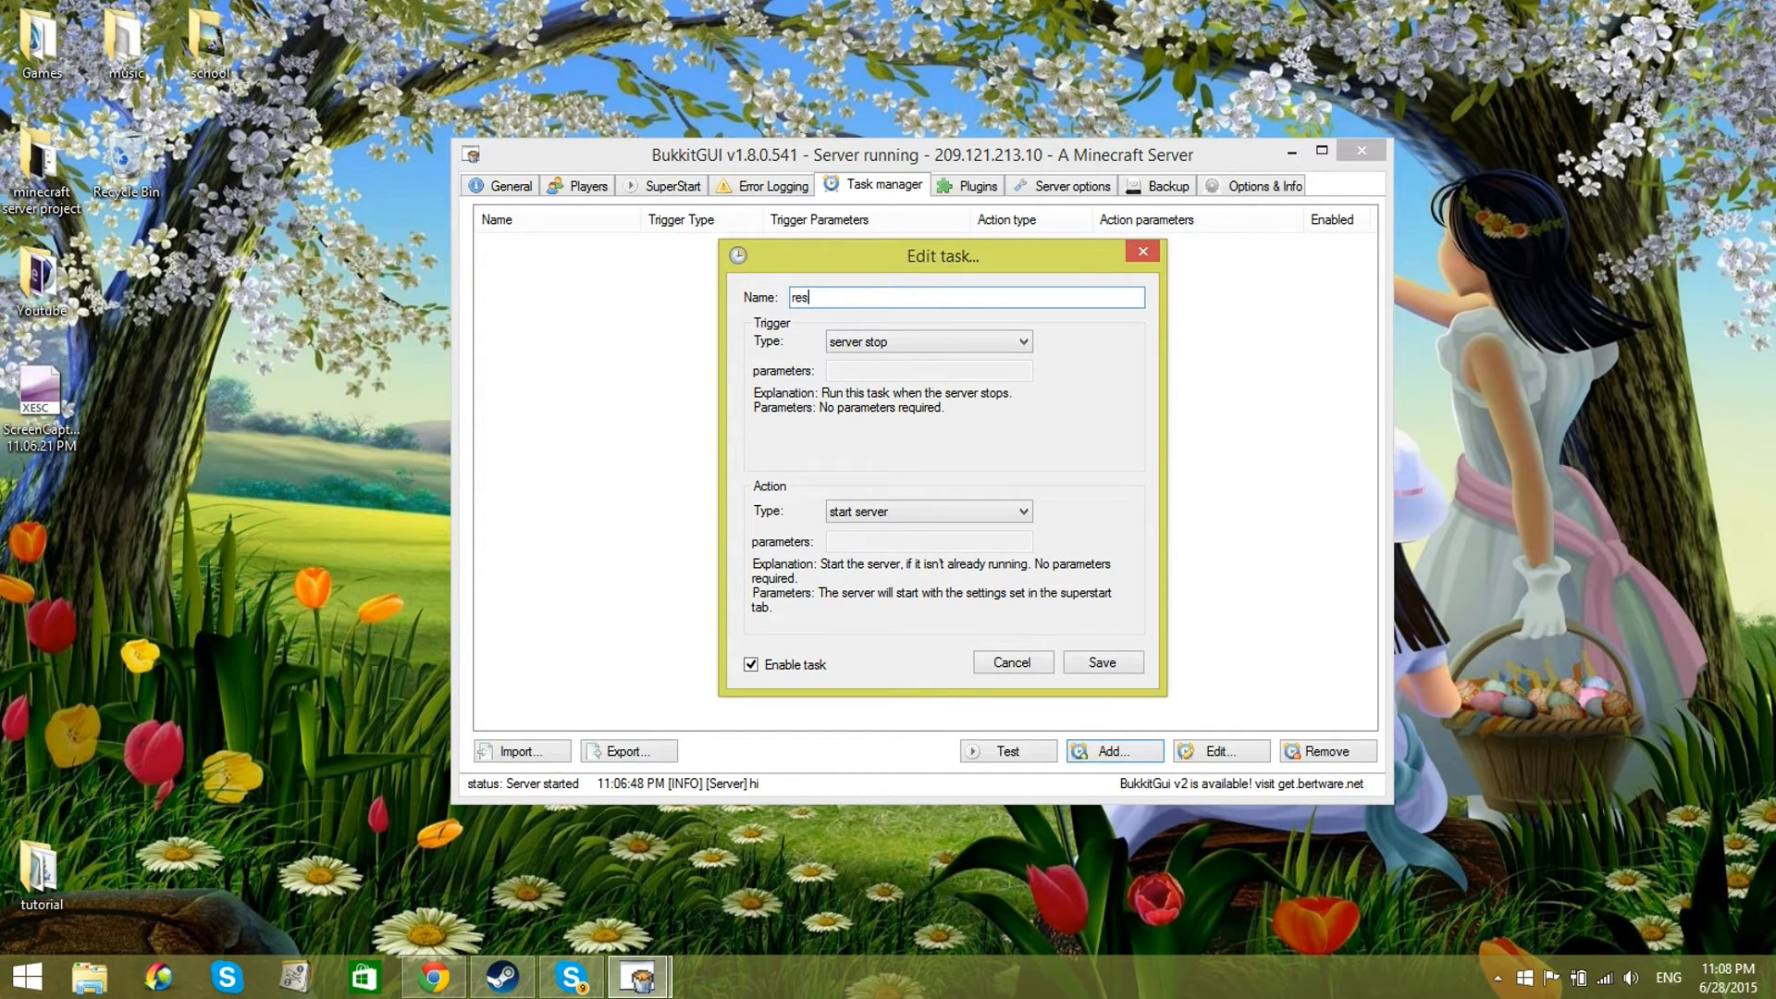
pyautogui.write('tarauto')
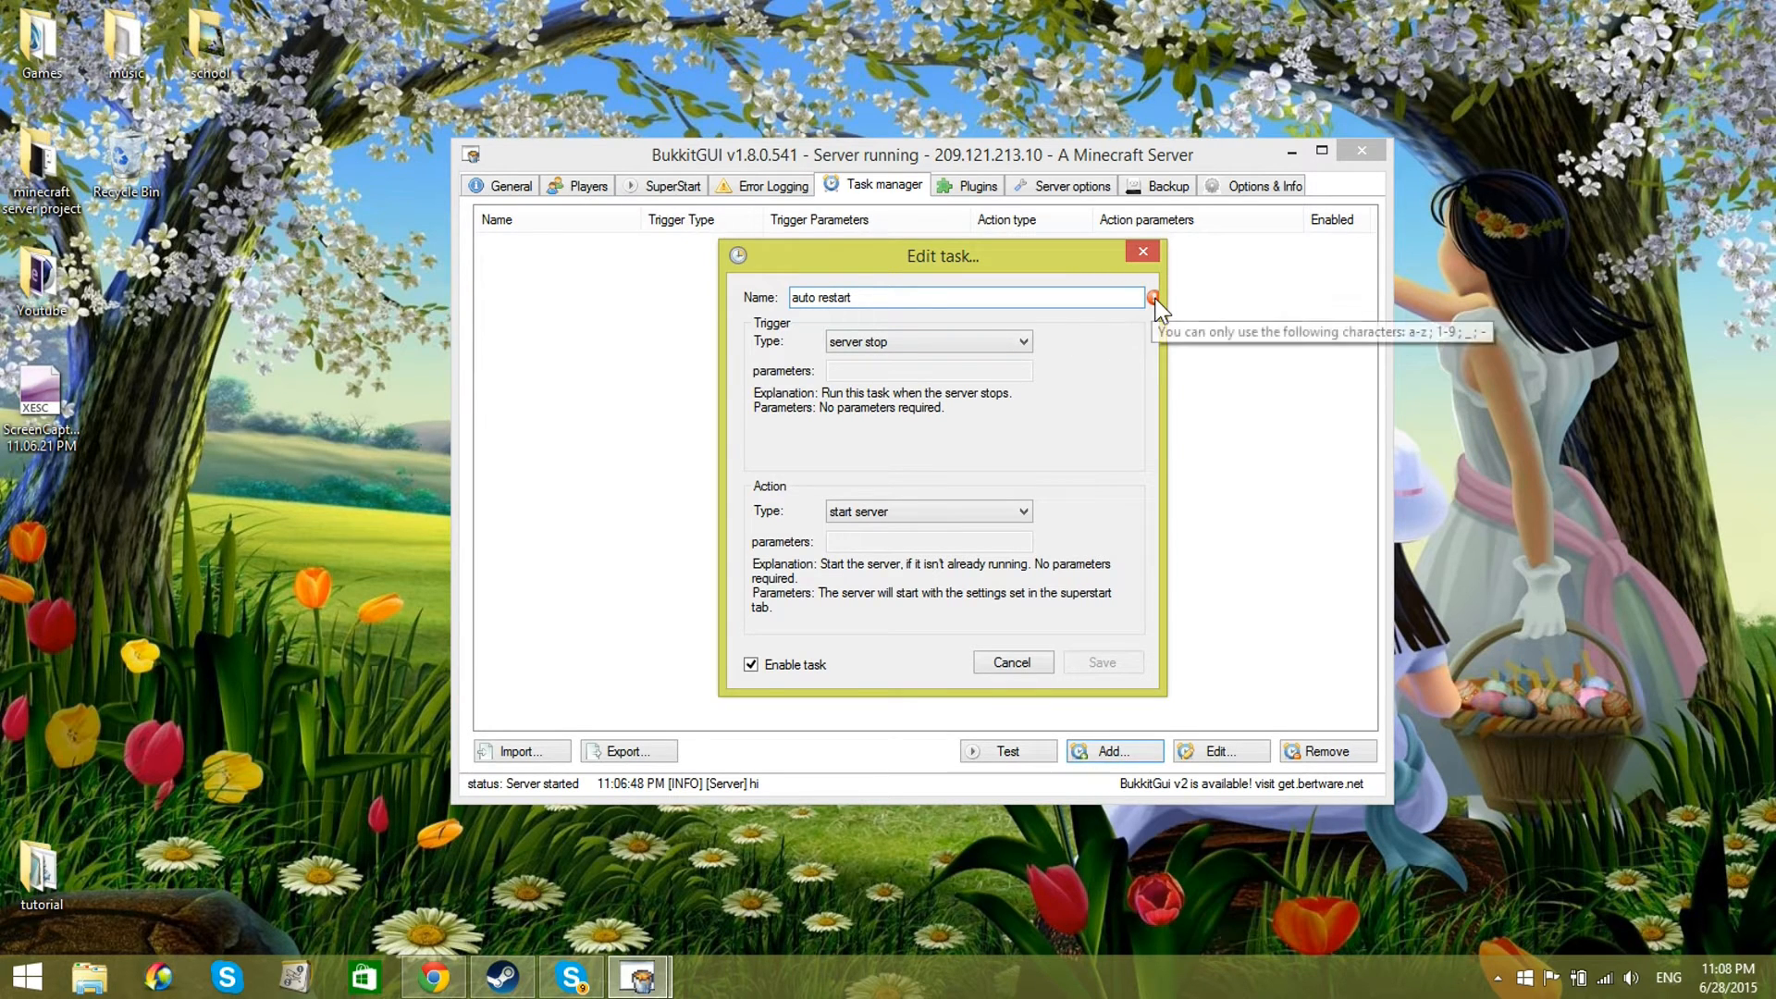
pyautogui.click(821, 296)
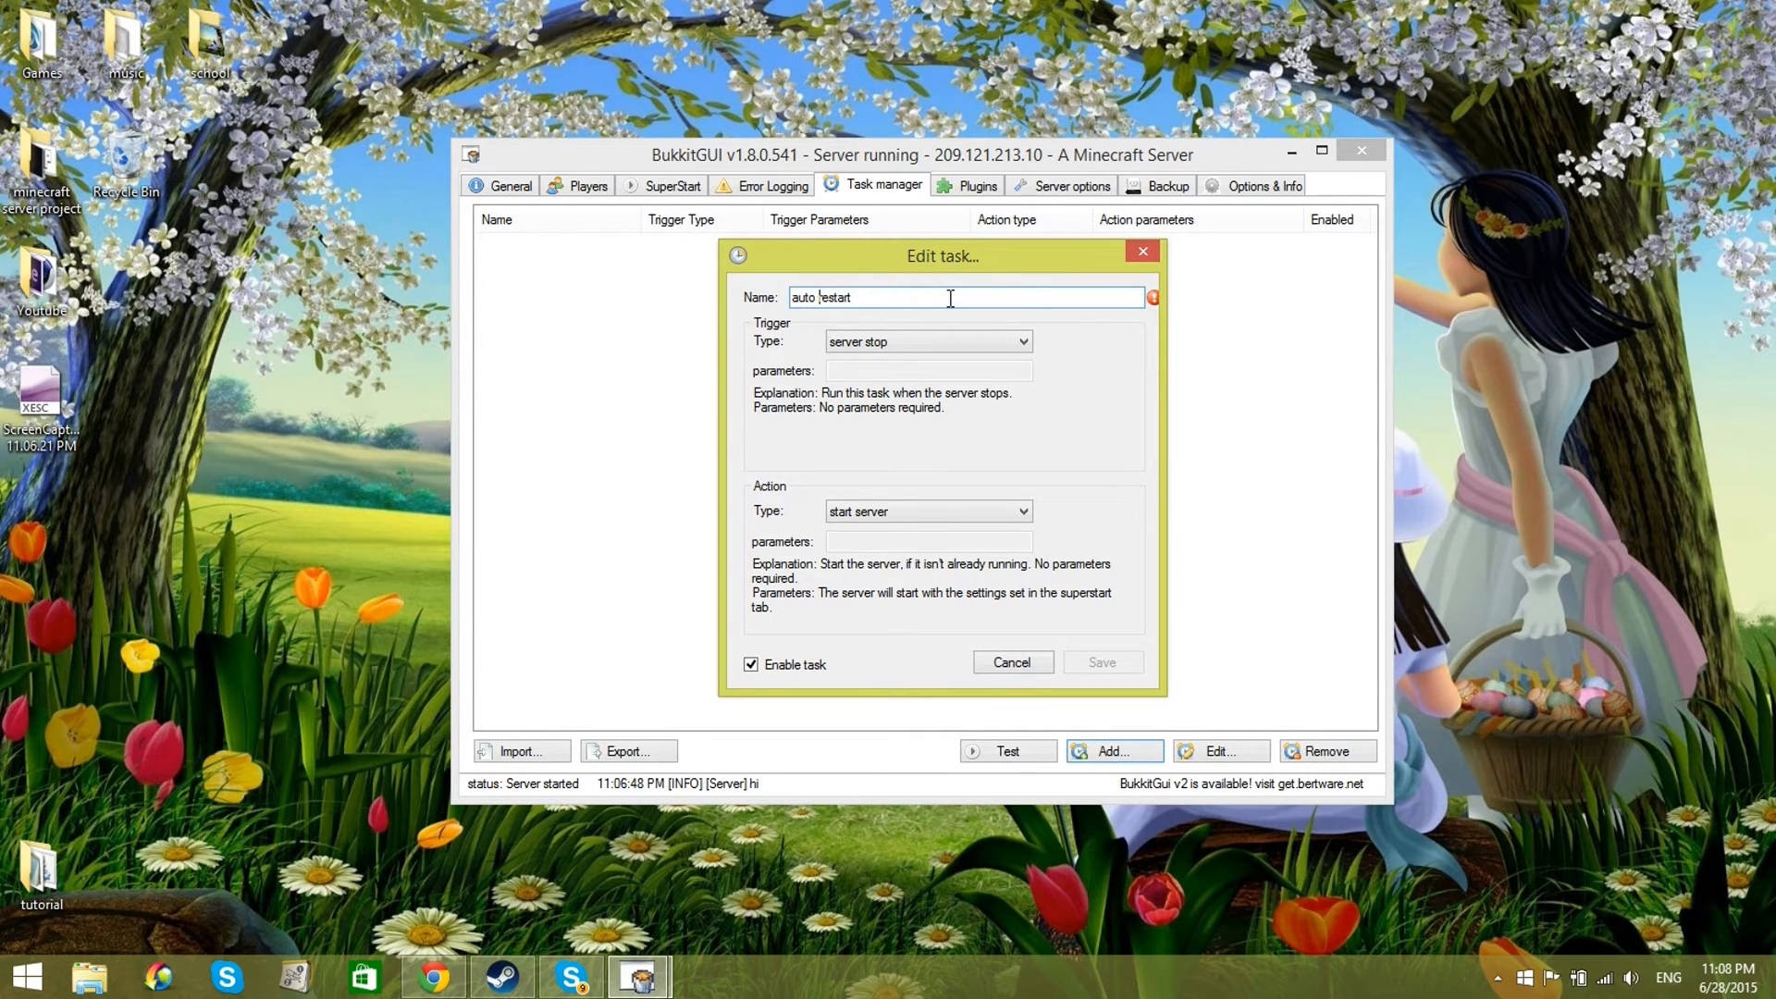
pyautogui.press('BackSpace')
pyautogui.click(1102, 664)
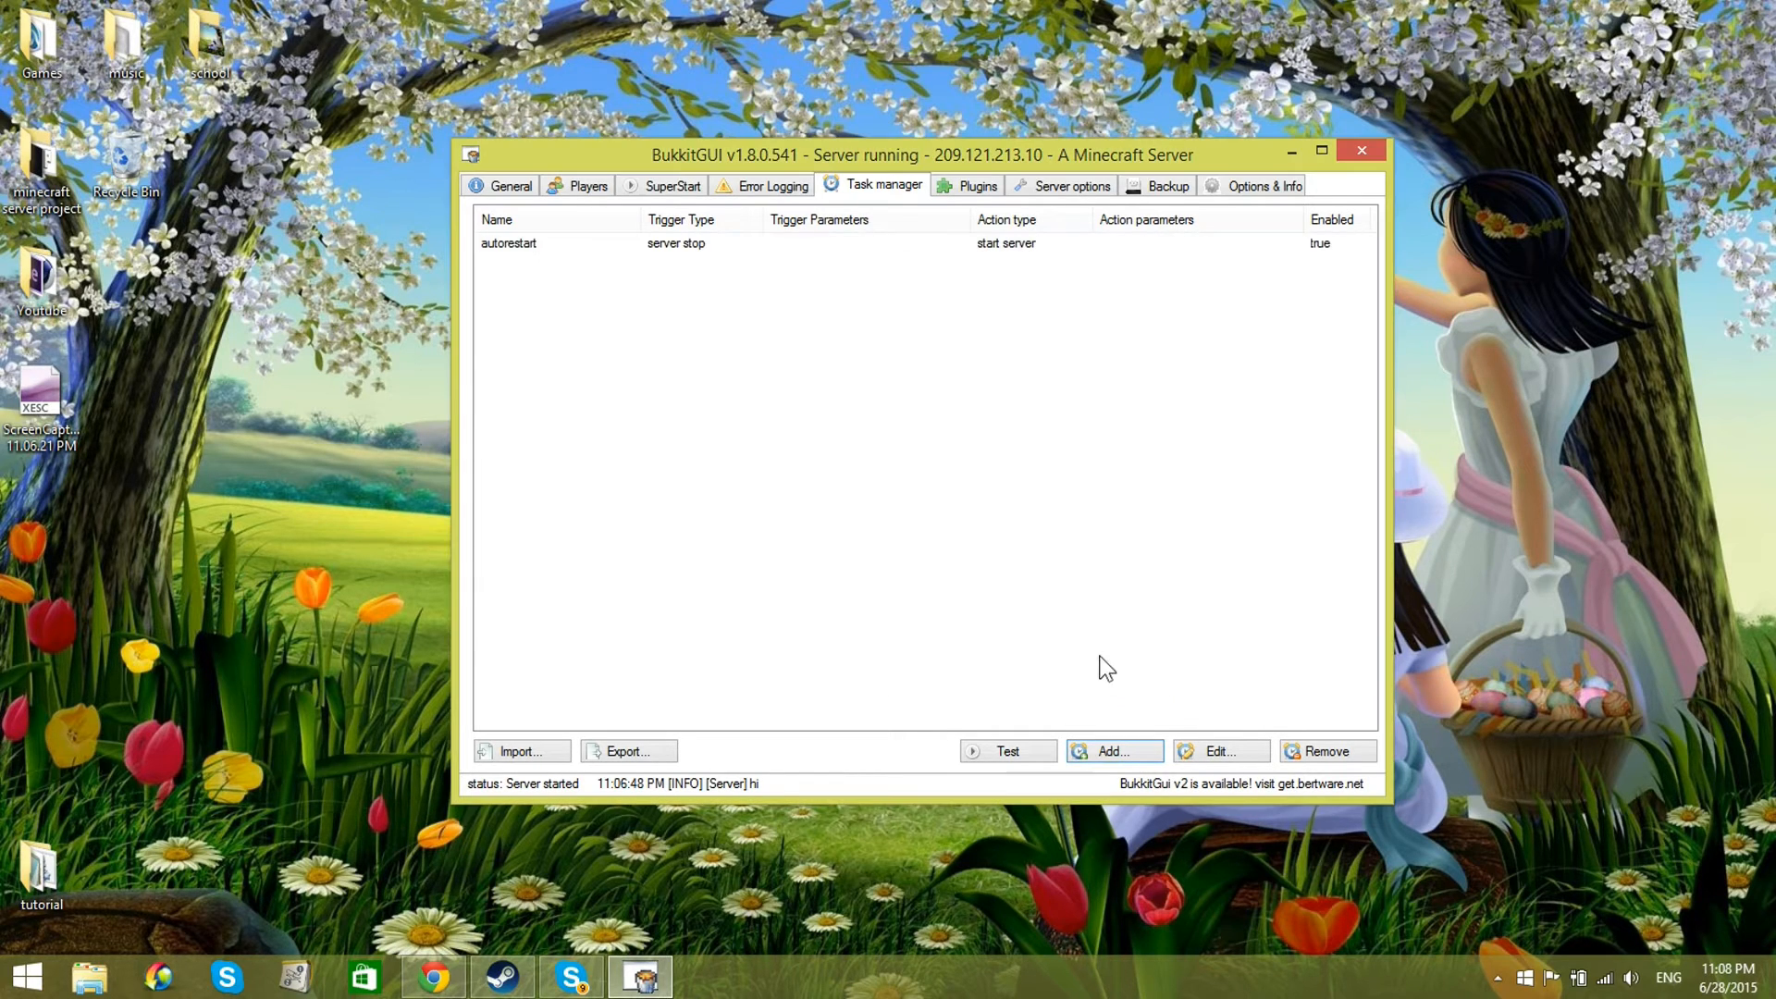
# Step: Send the command "stop" from the server console to test the restart task, and check the autorestart entry in the task list
pyautogui.click(502, 186)
pyautogui.click(803, 569)
pyautogui.write('stop')
pyautogui.press('Return')
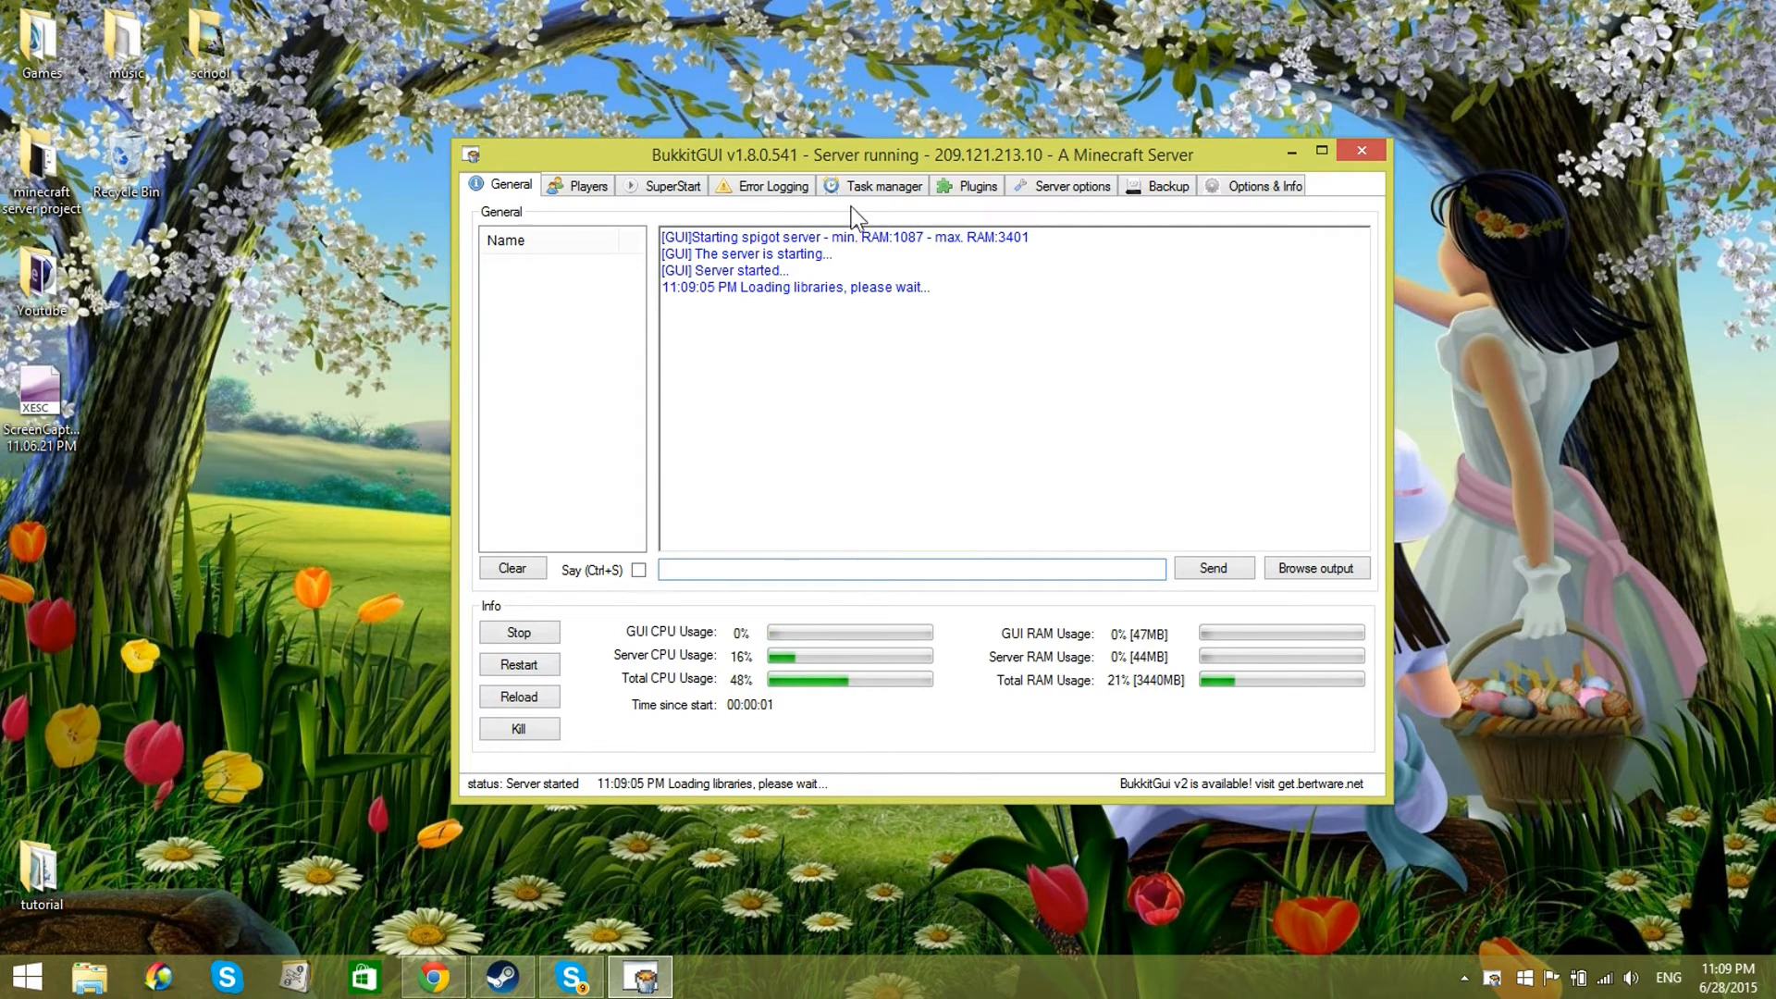
pyautogui.click(874, 186)
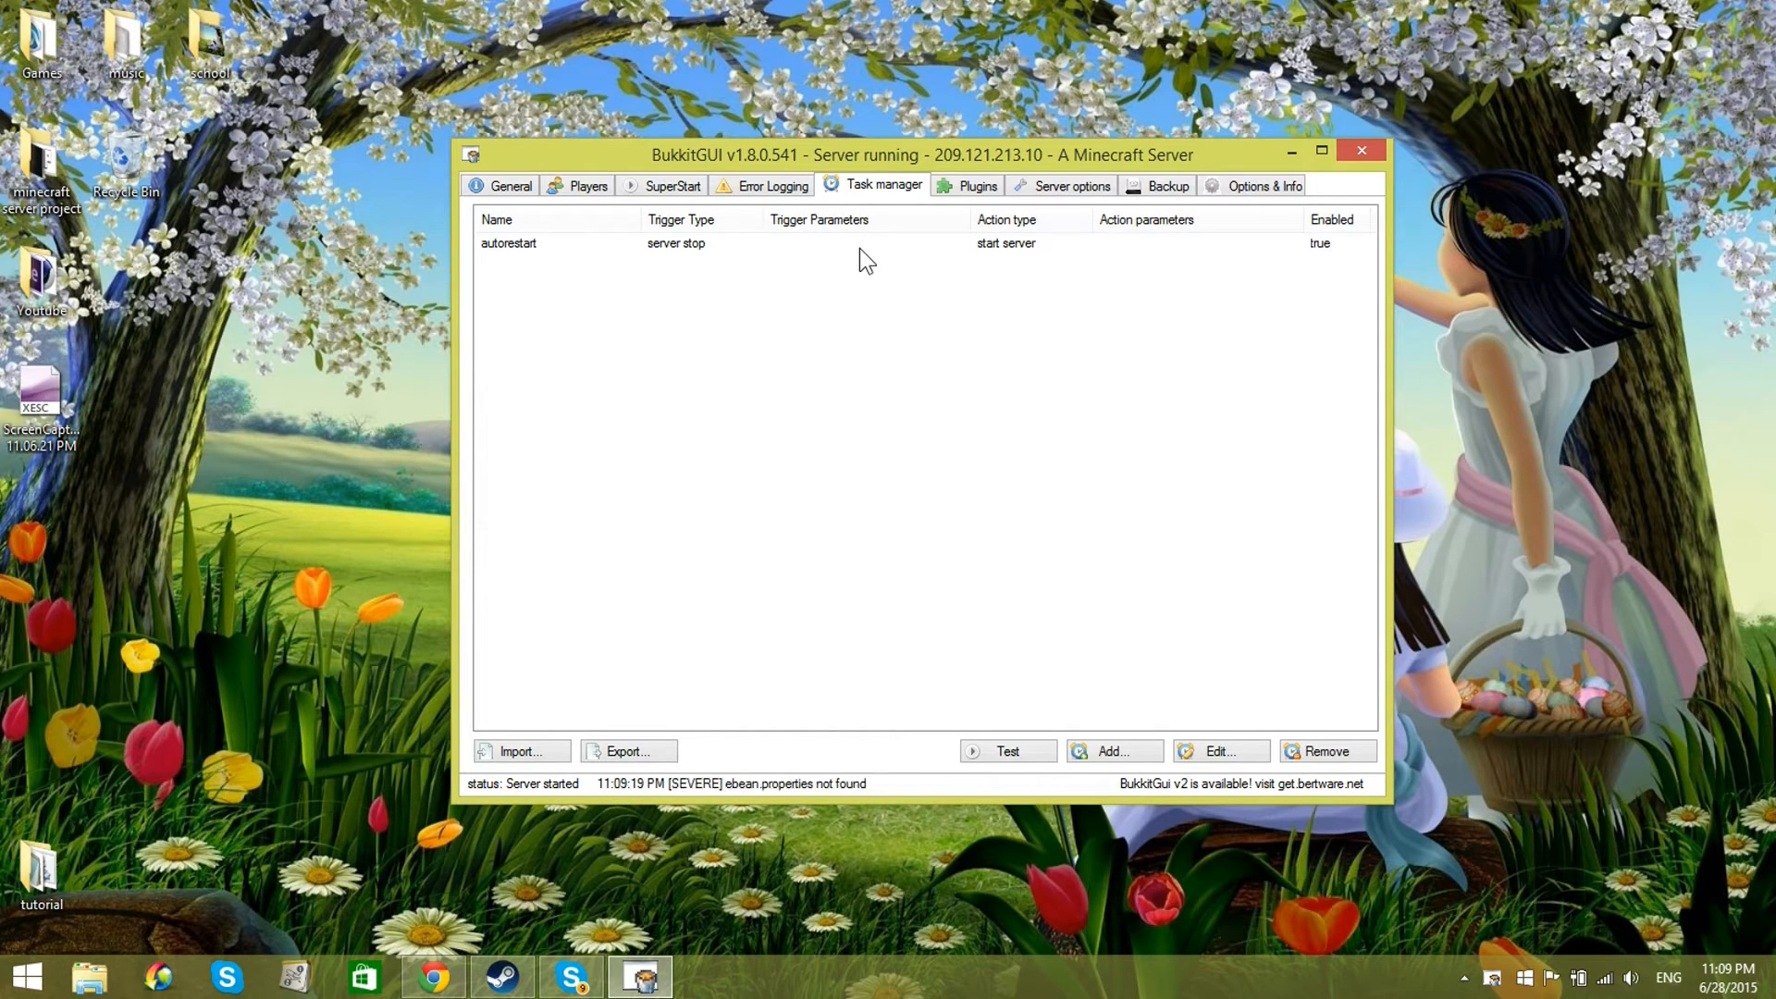
pyautogui.click(858, 248)
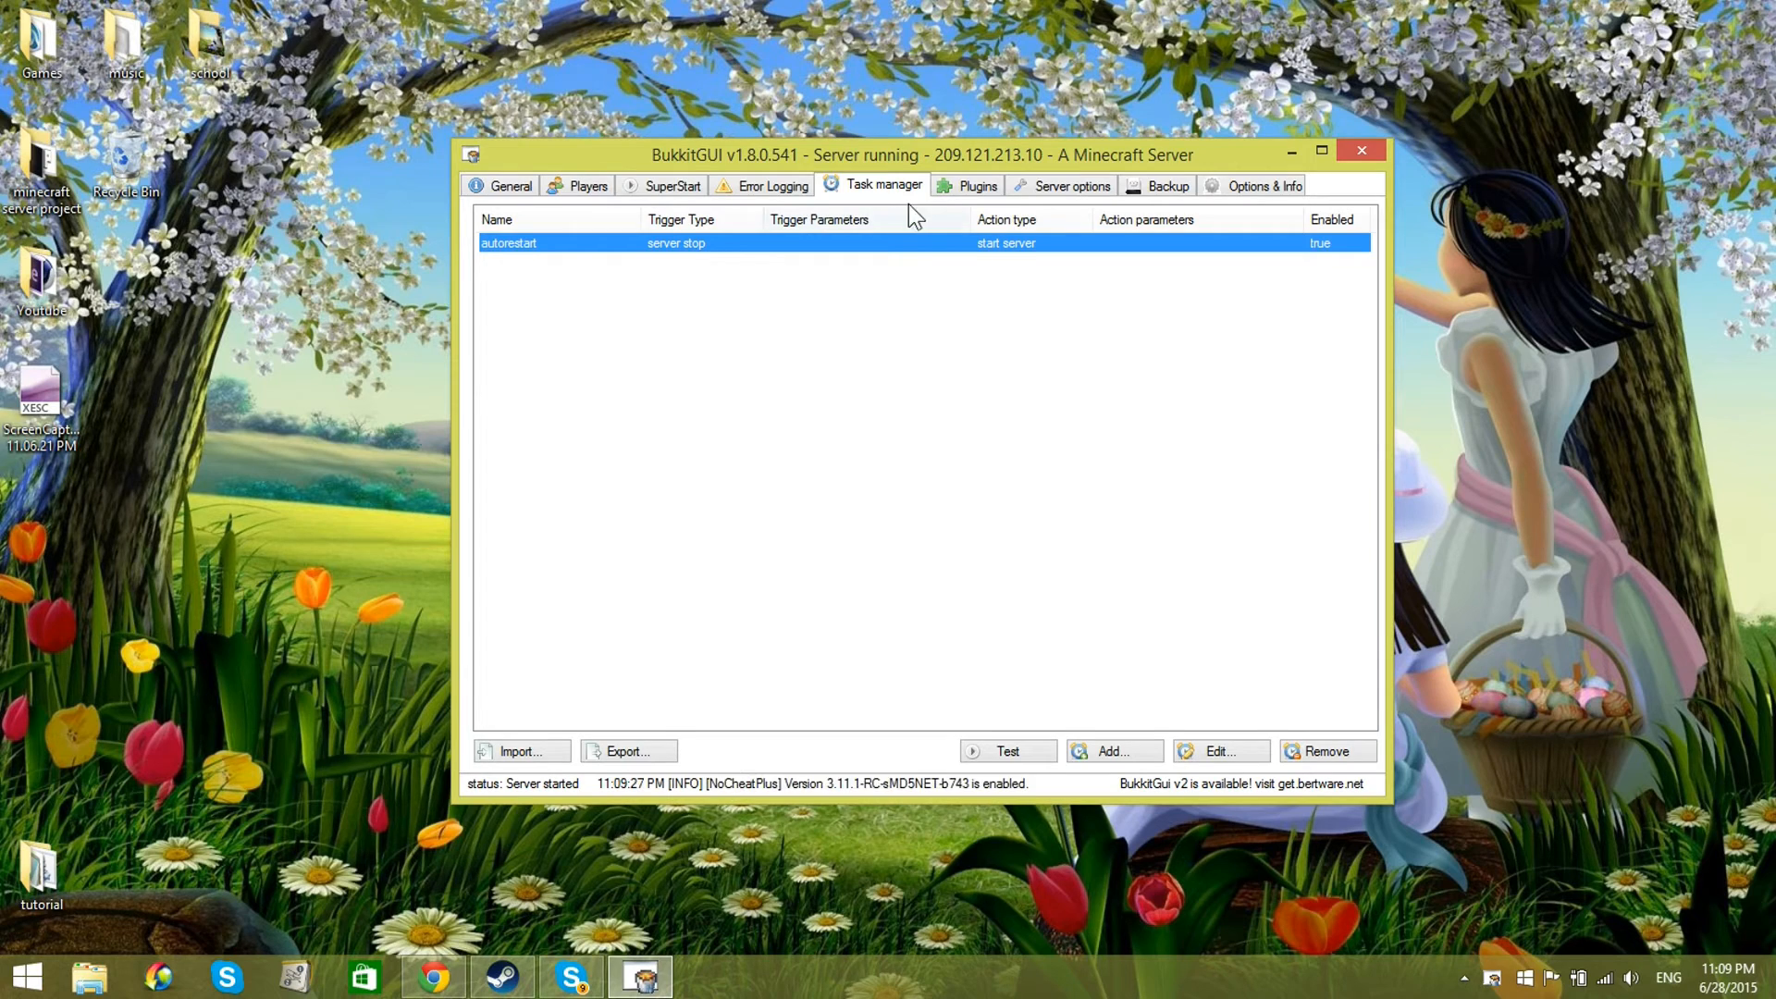
# Step: Browse the plugins available for installation and inspect mcMMO's details and its 1.5.00-b3547 version
pyautogui.click(940, 189)
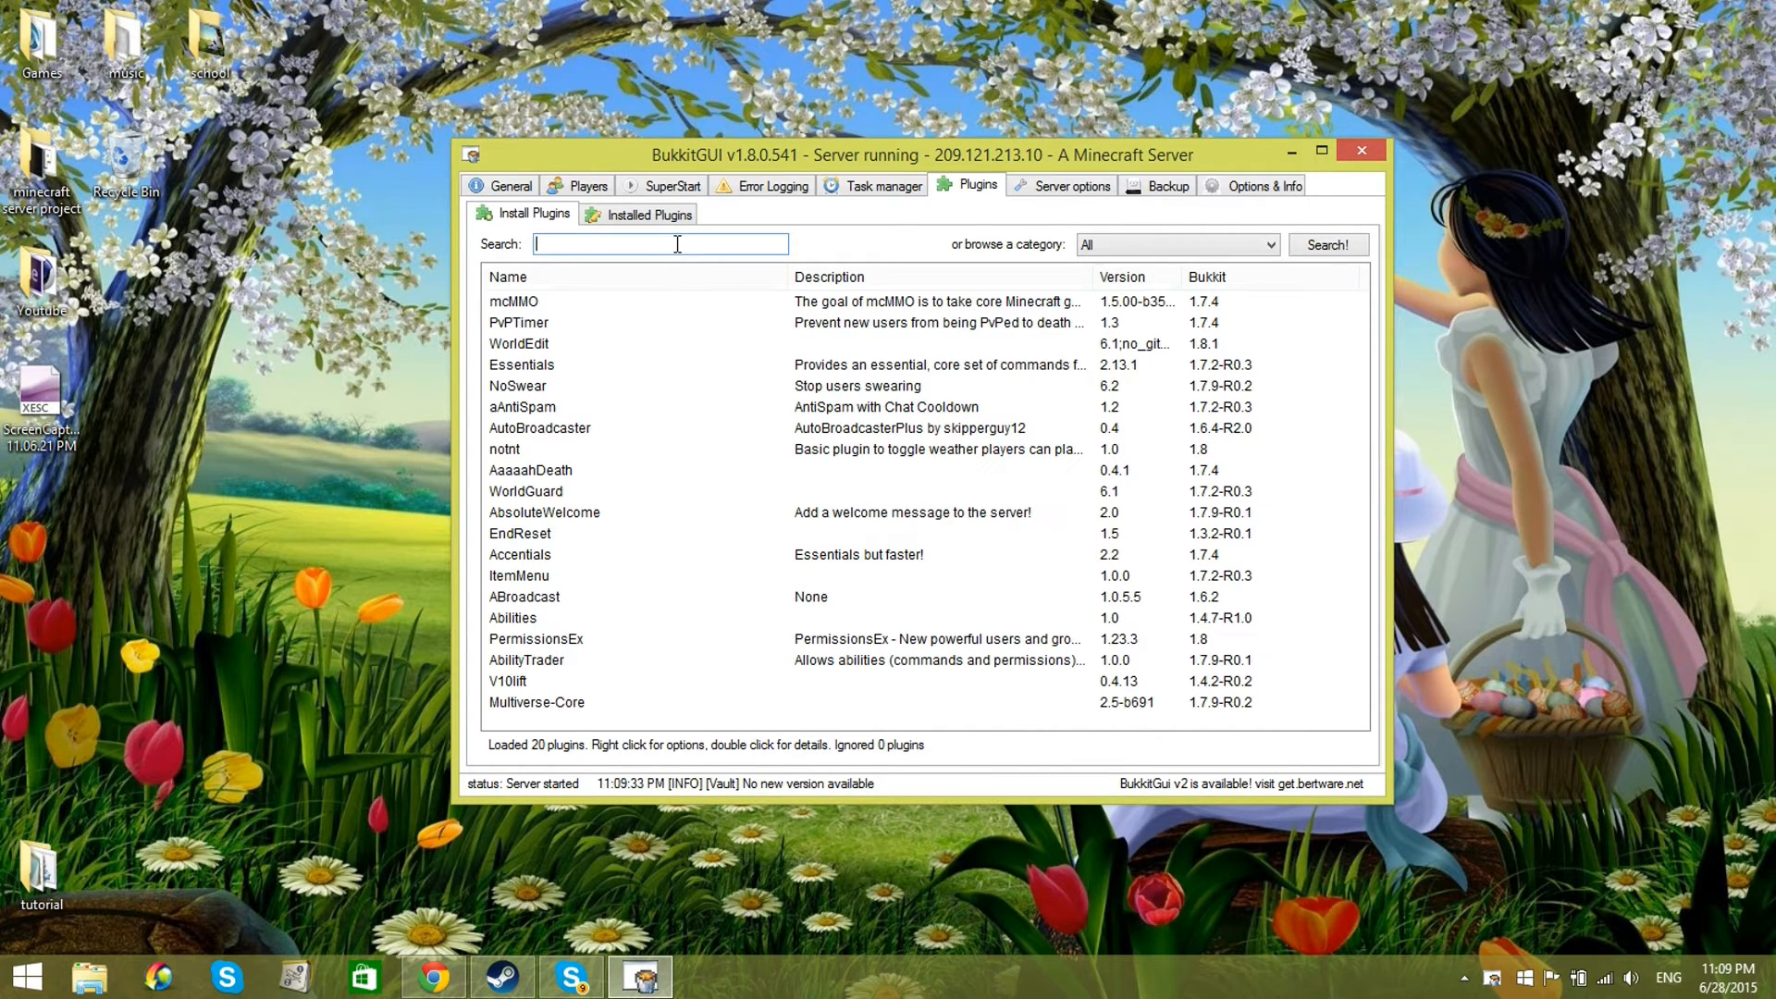
pyautogui.doubleClick(553, 298)
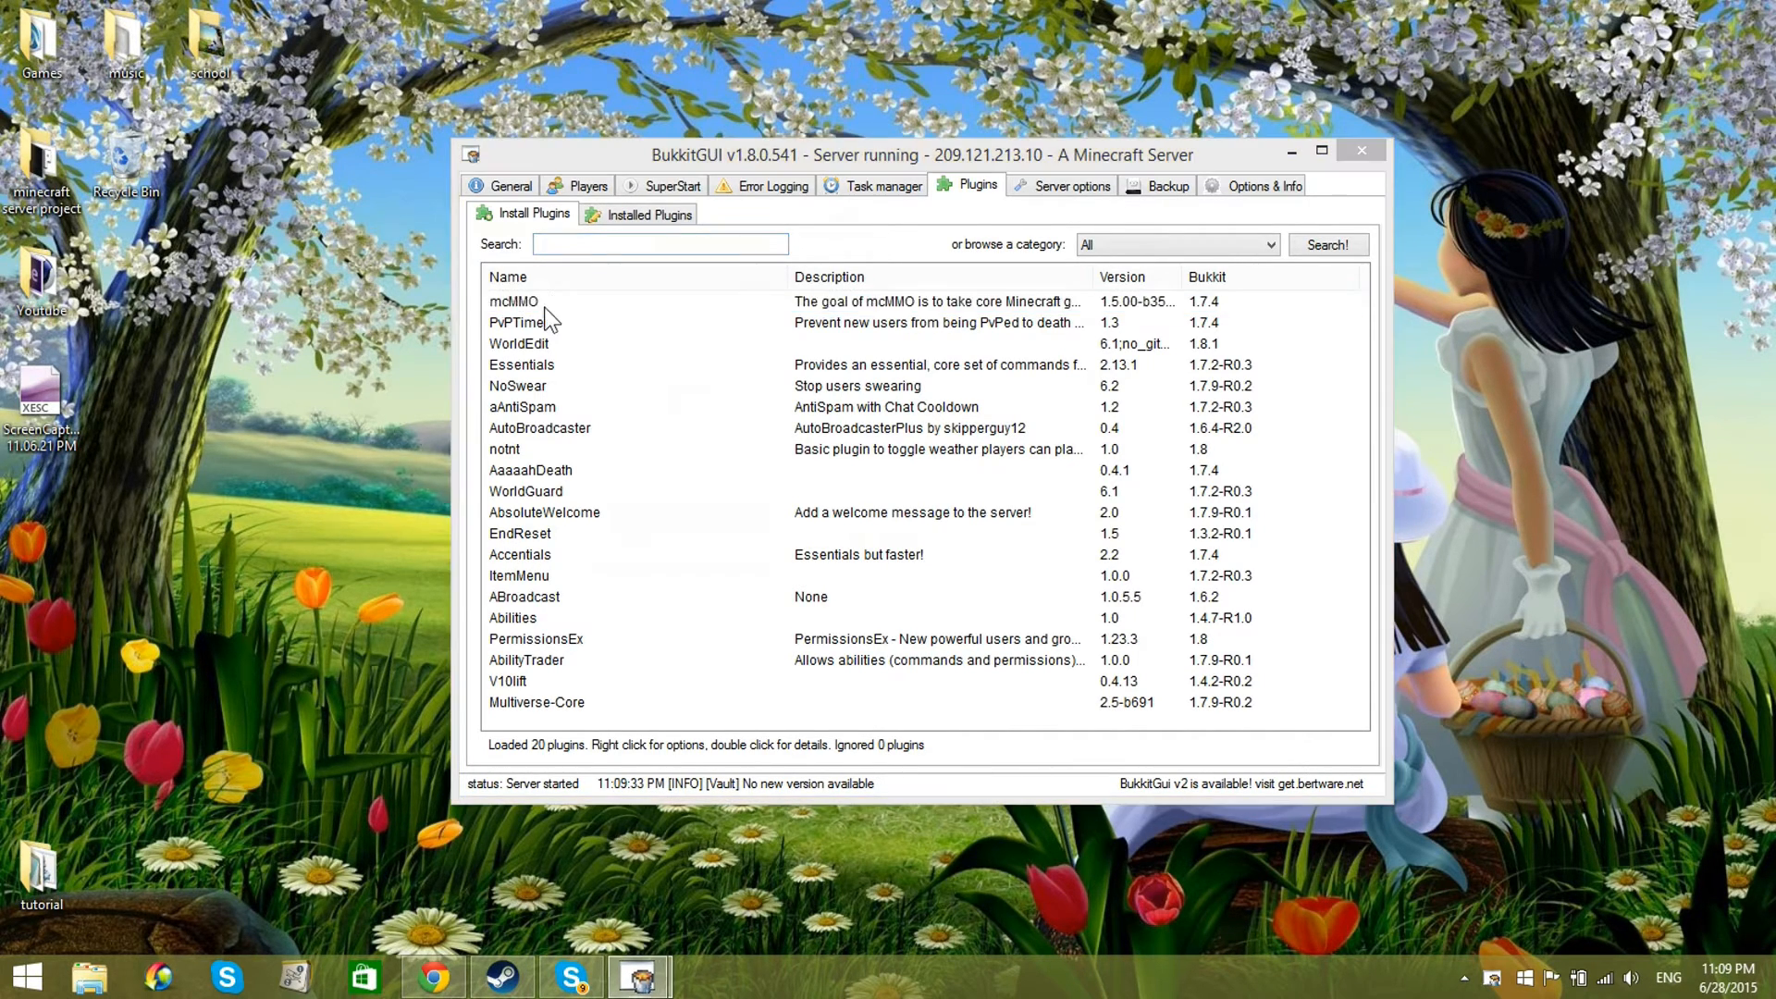
pyautogui.moveTo(562, 231); pyautogui.dragTo(1182, 235)
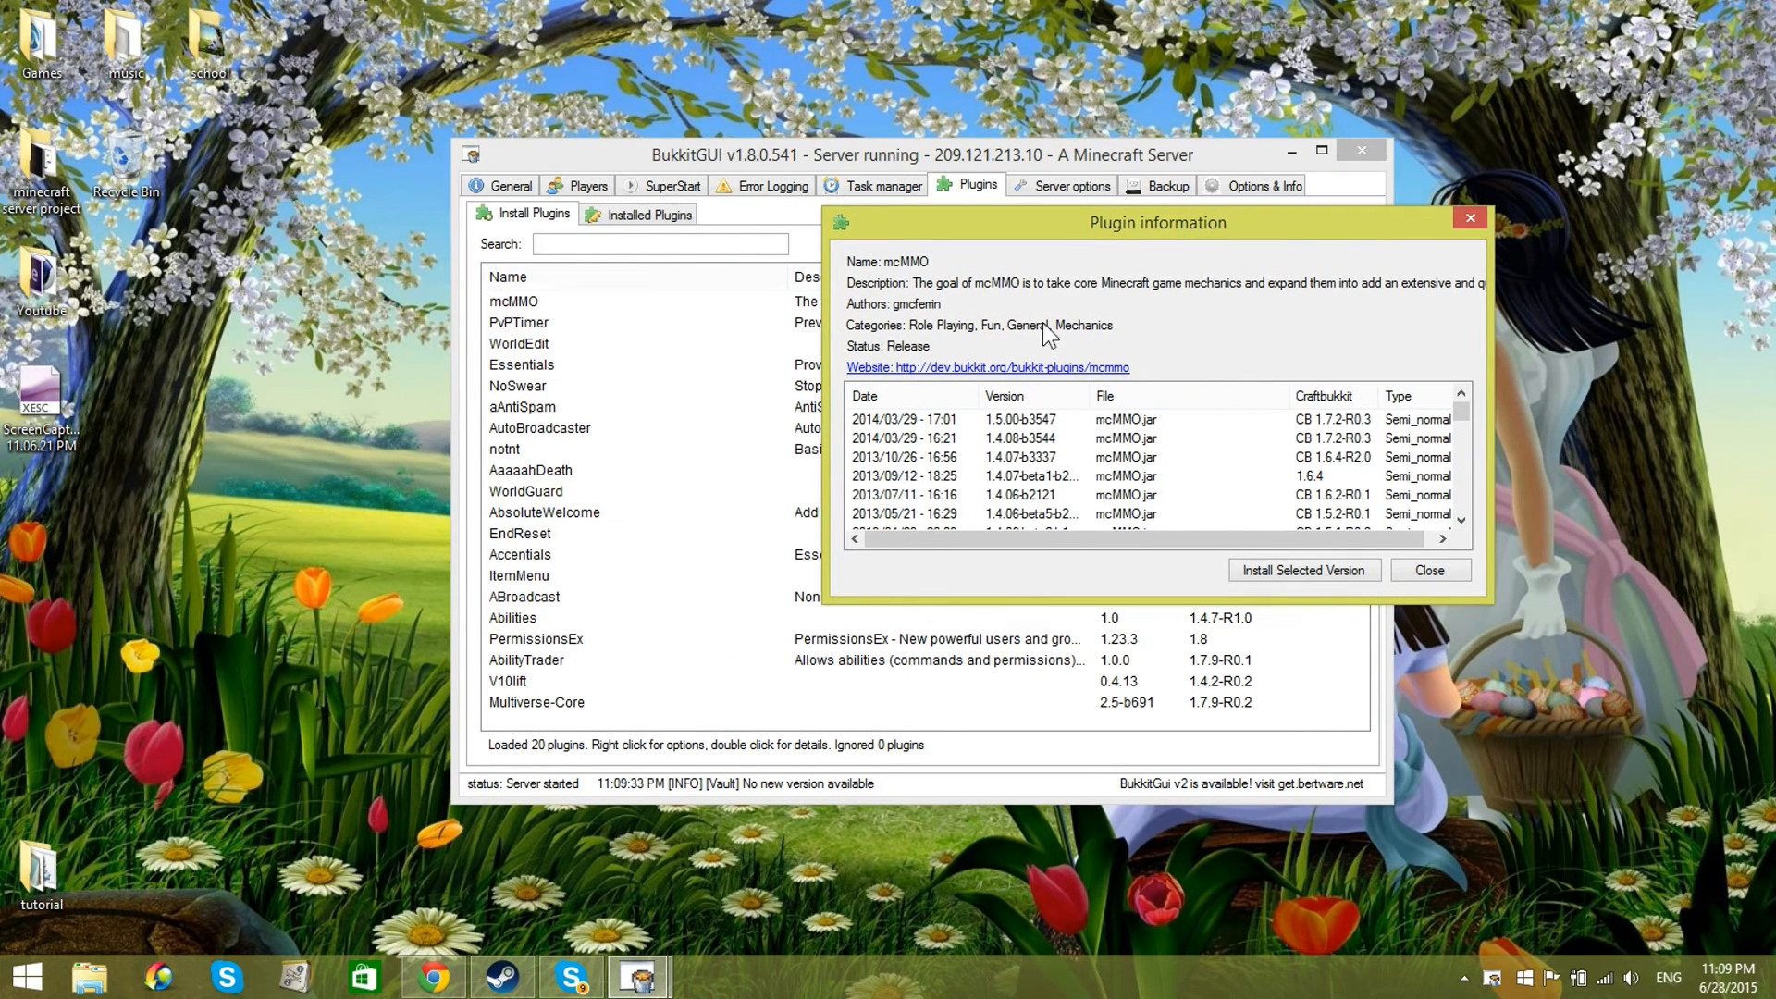
pyautogui.click(976, 419)
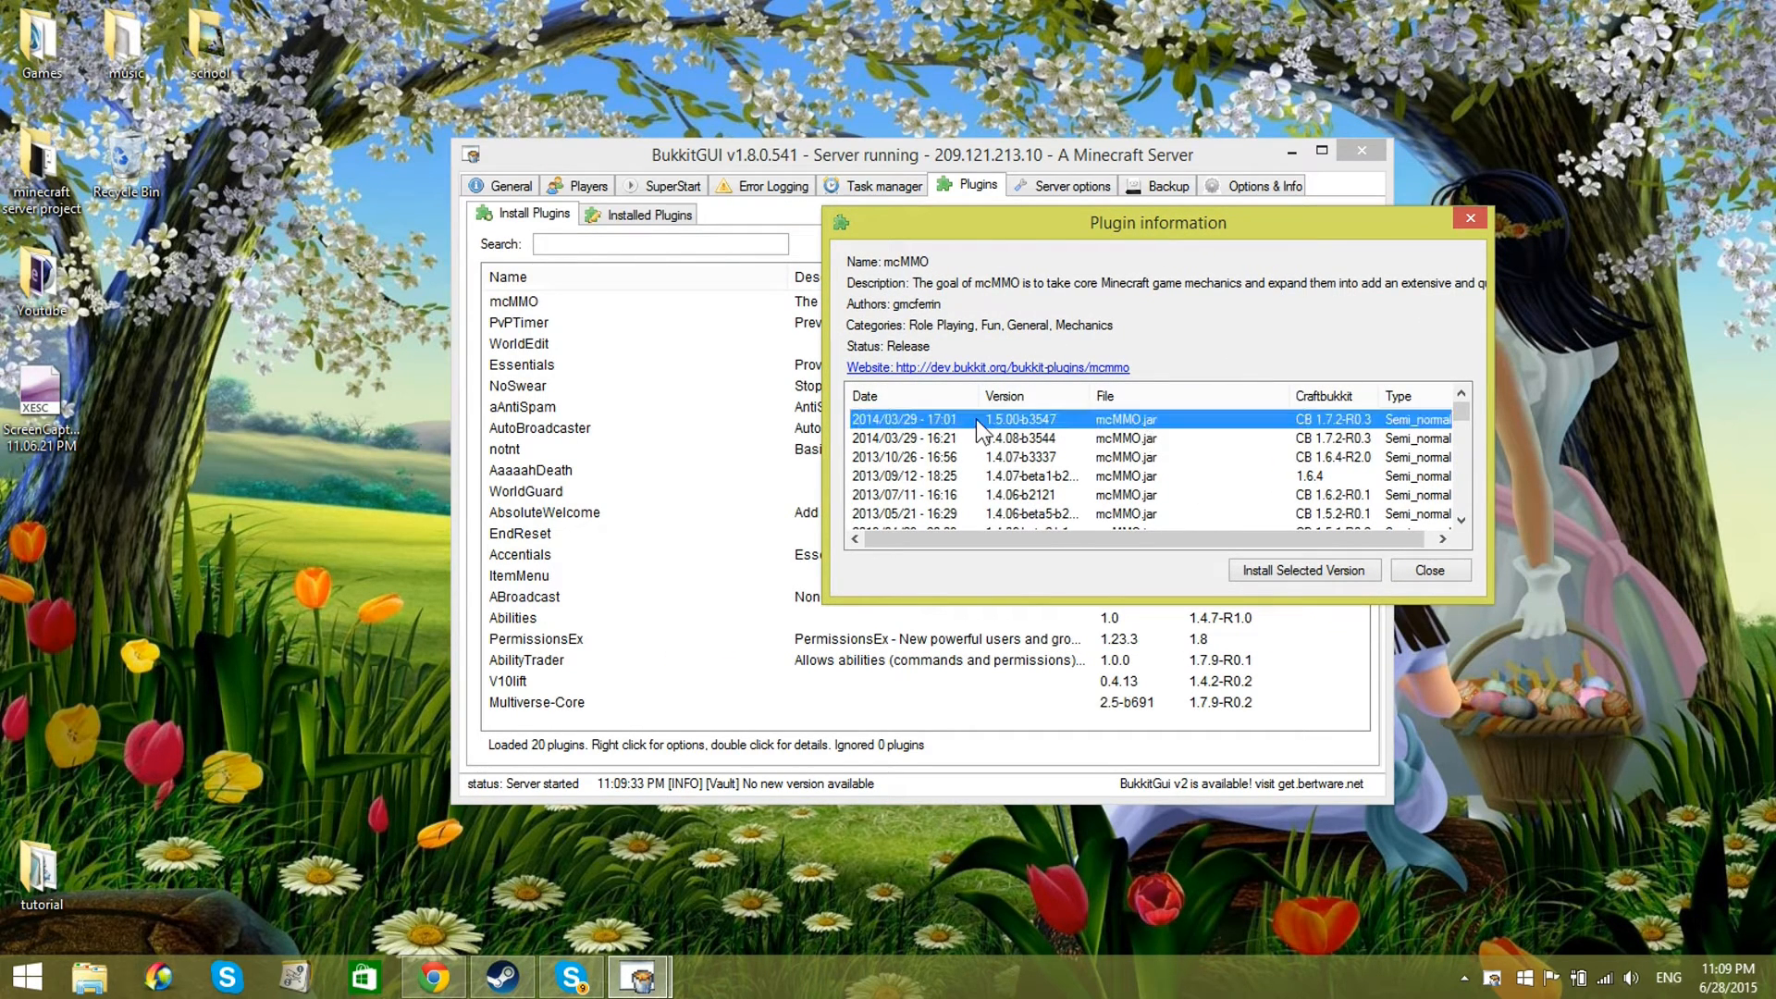
pyautogui.click(1456, 570)
# Step: Review the installed plugins and inspect ClearLag's commands and permissions
pyautogui.click(692, 222)
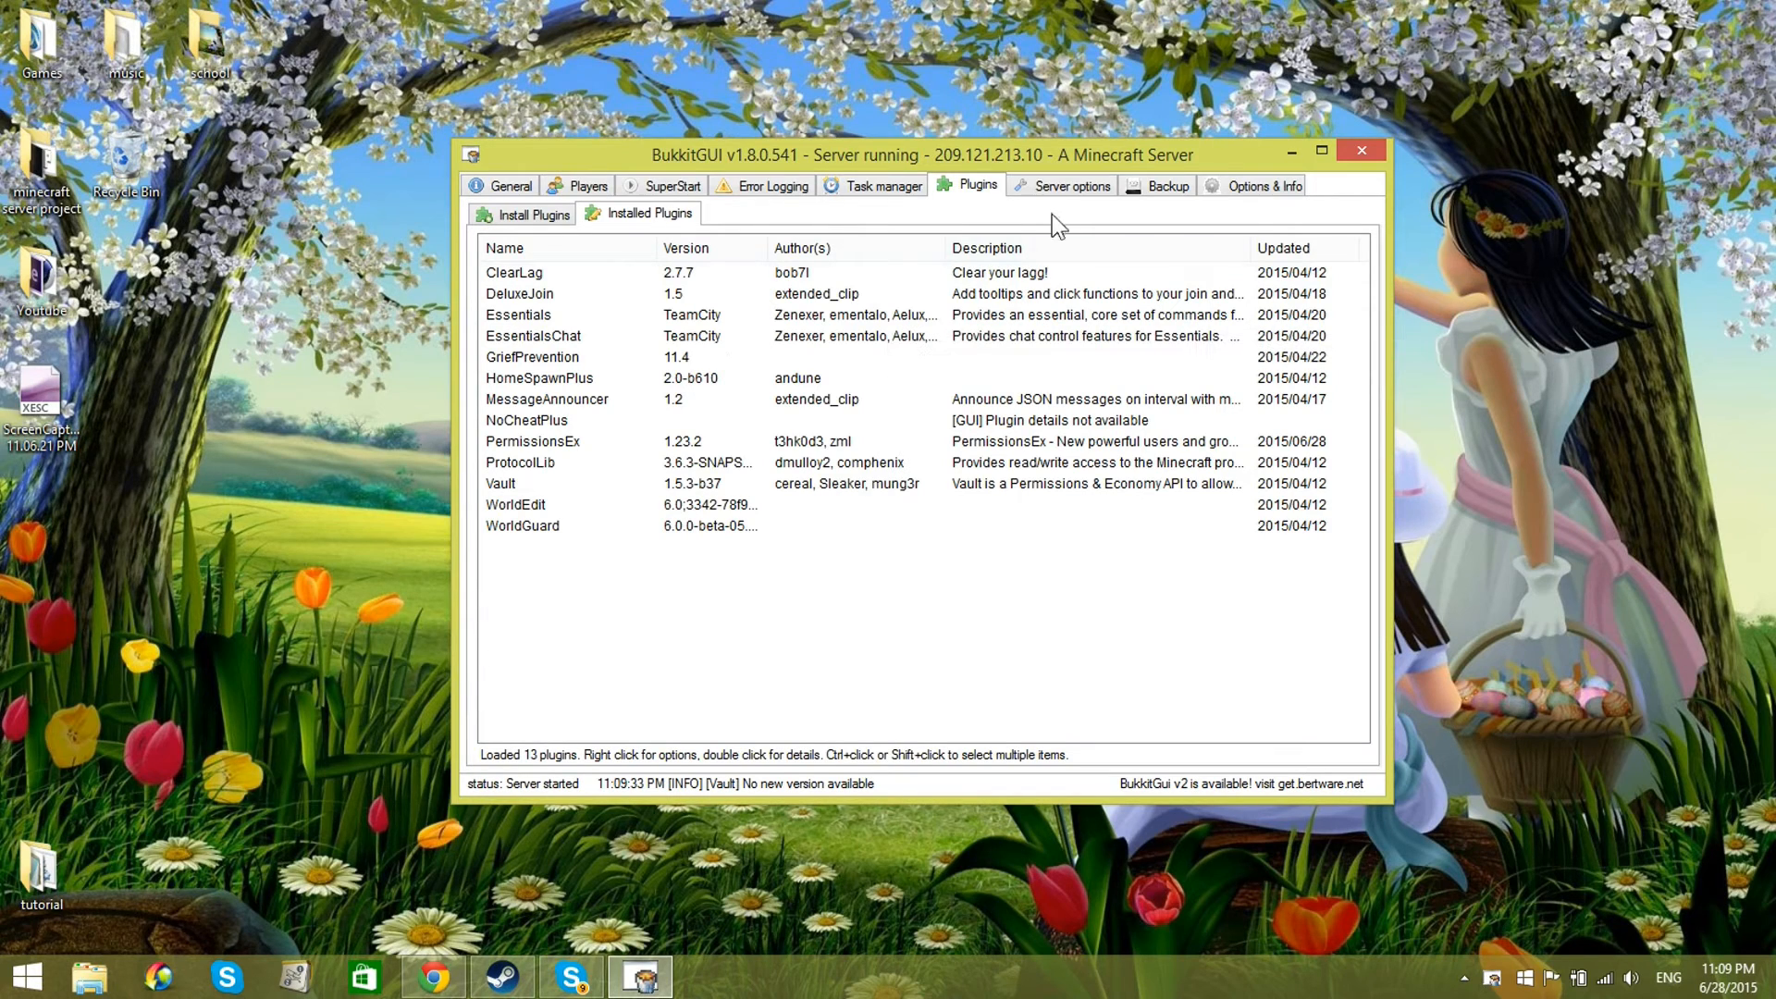
pyautogui.doubleClick(541, 274)
pyautogui.moveTo(560, 245); pyautogui.dragTo(605, 207)
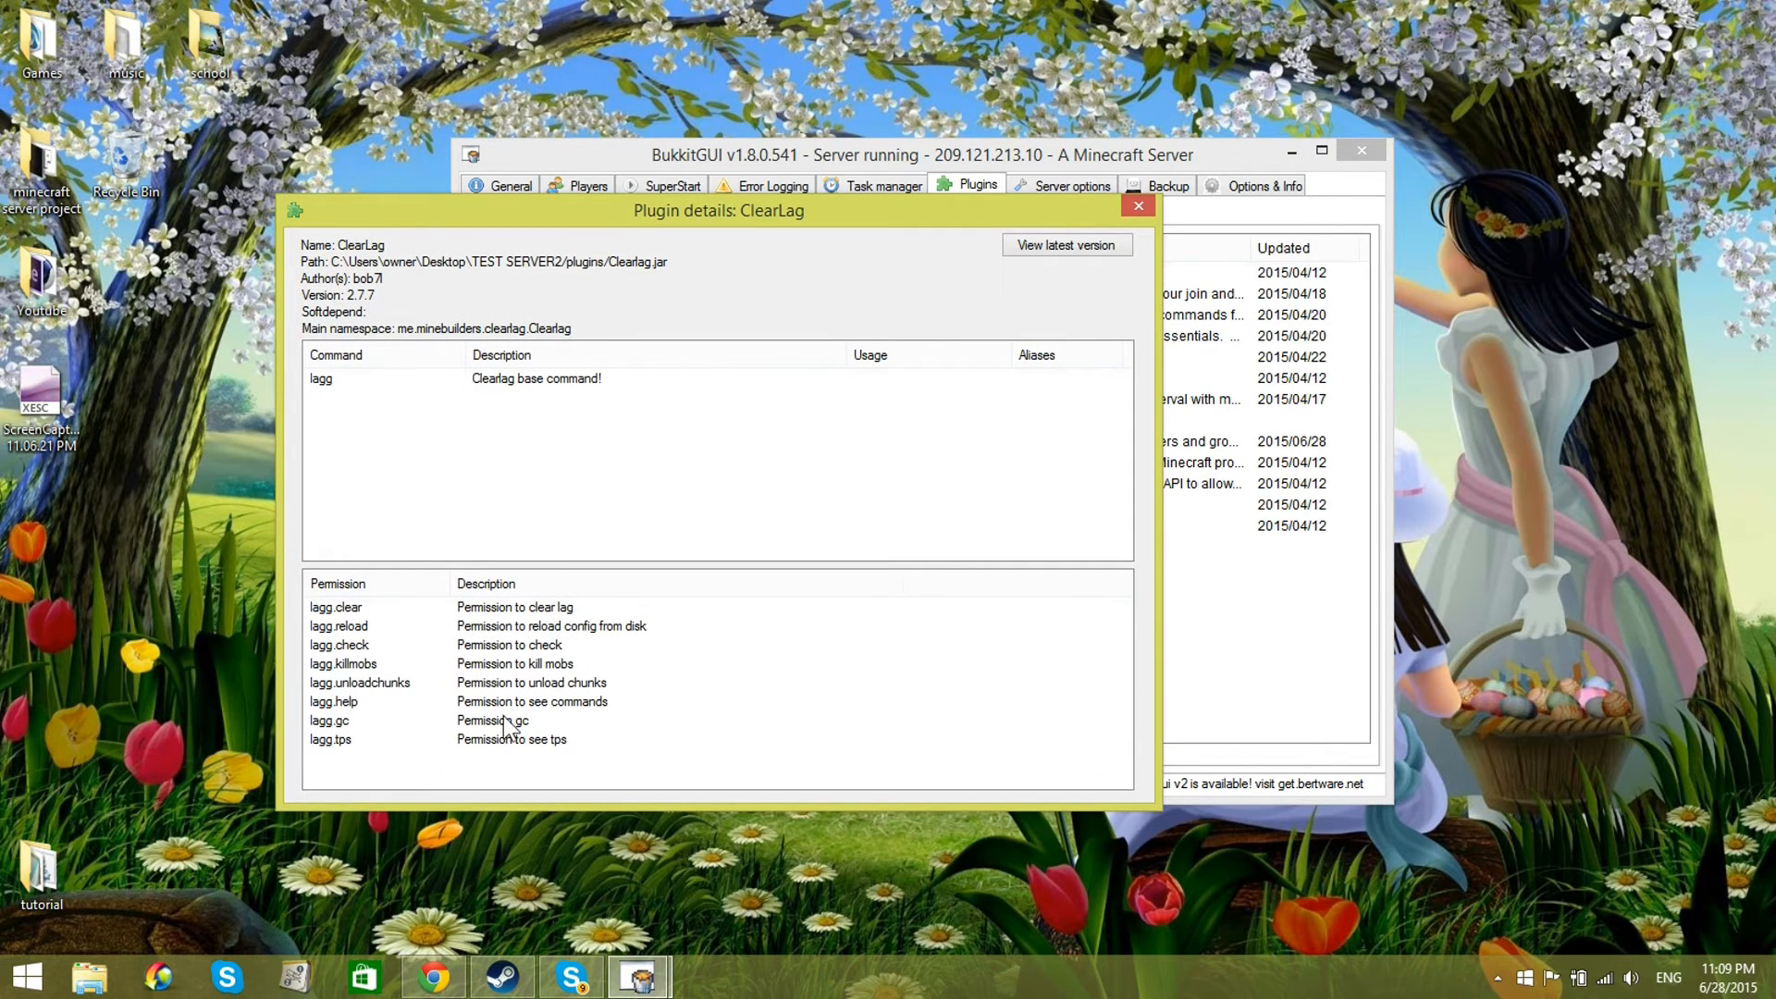
pyautogui.click(1138, 207)
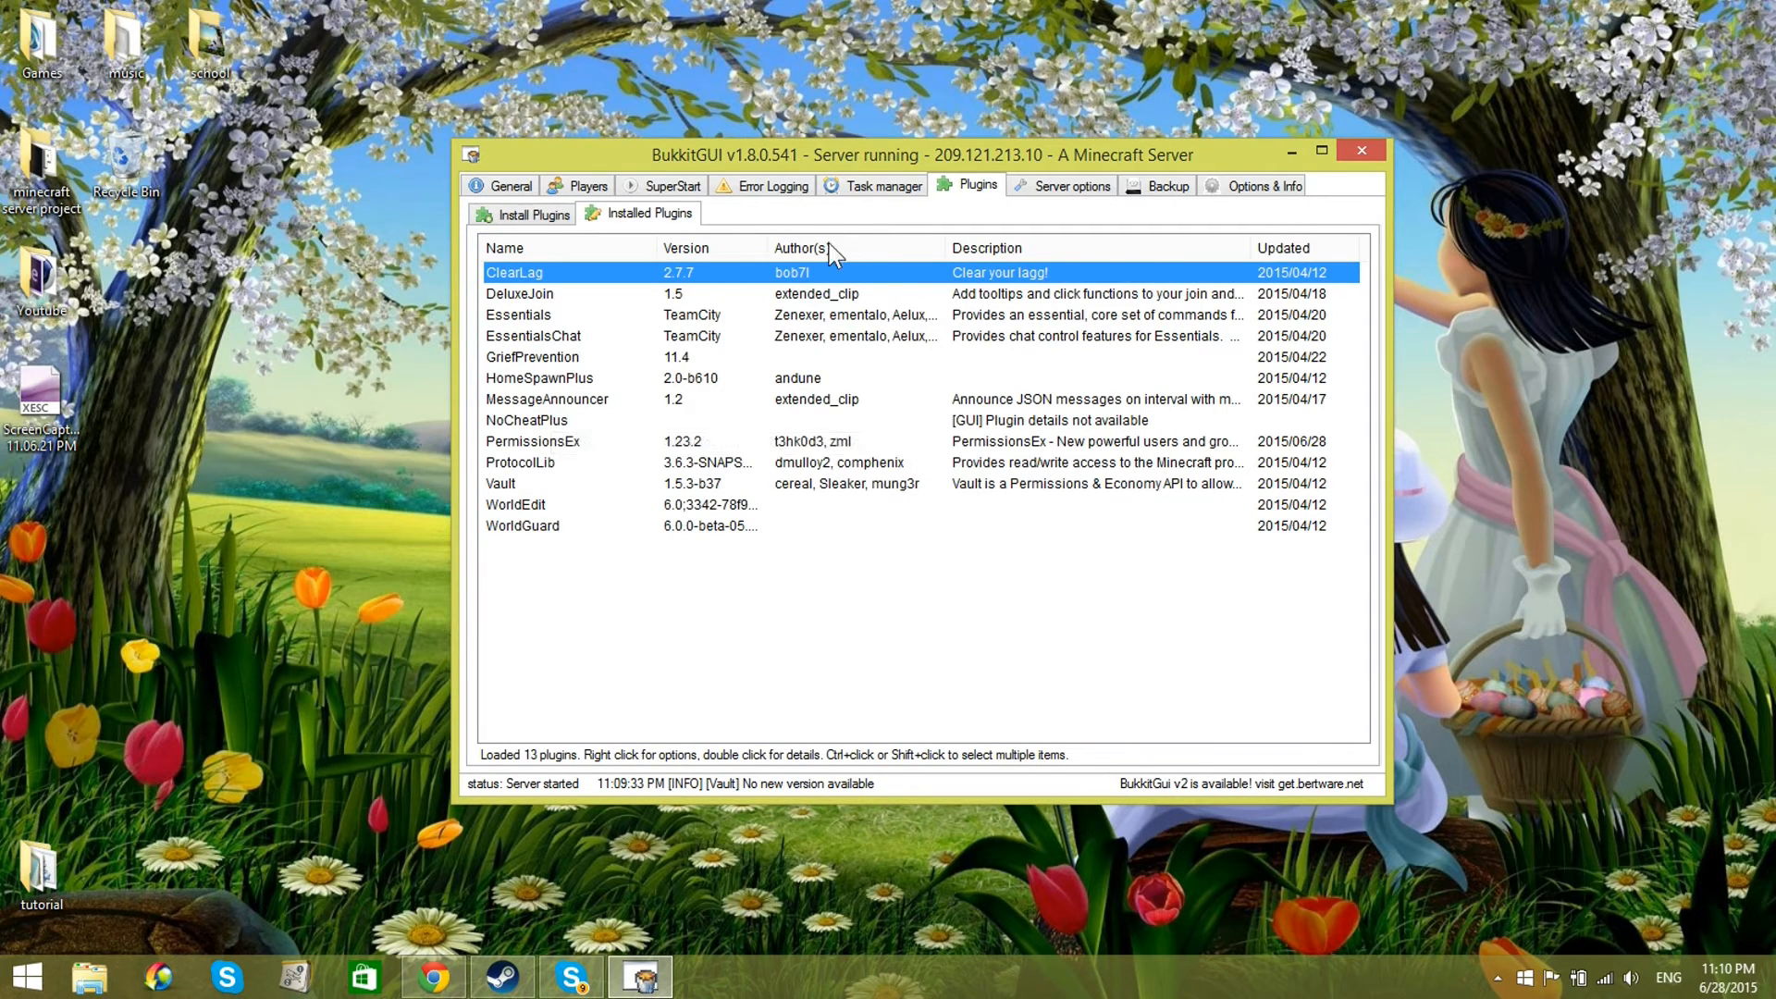
# Step: View the server options and look at the server properties file in the TEST SERVER2 folder for comparison
pyautogui.click(1054, 186)
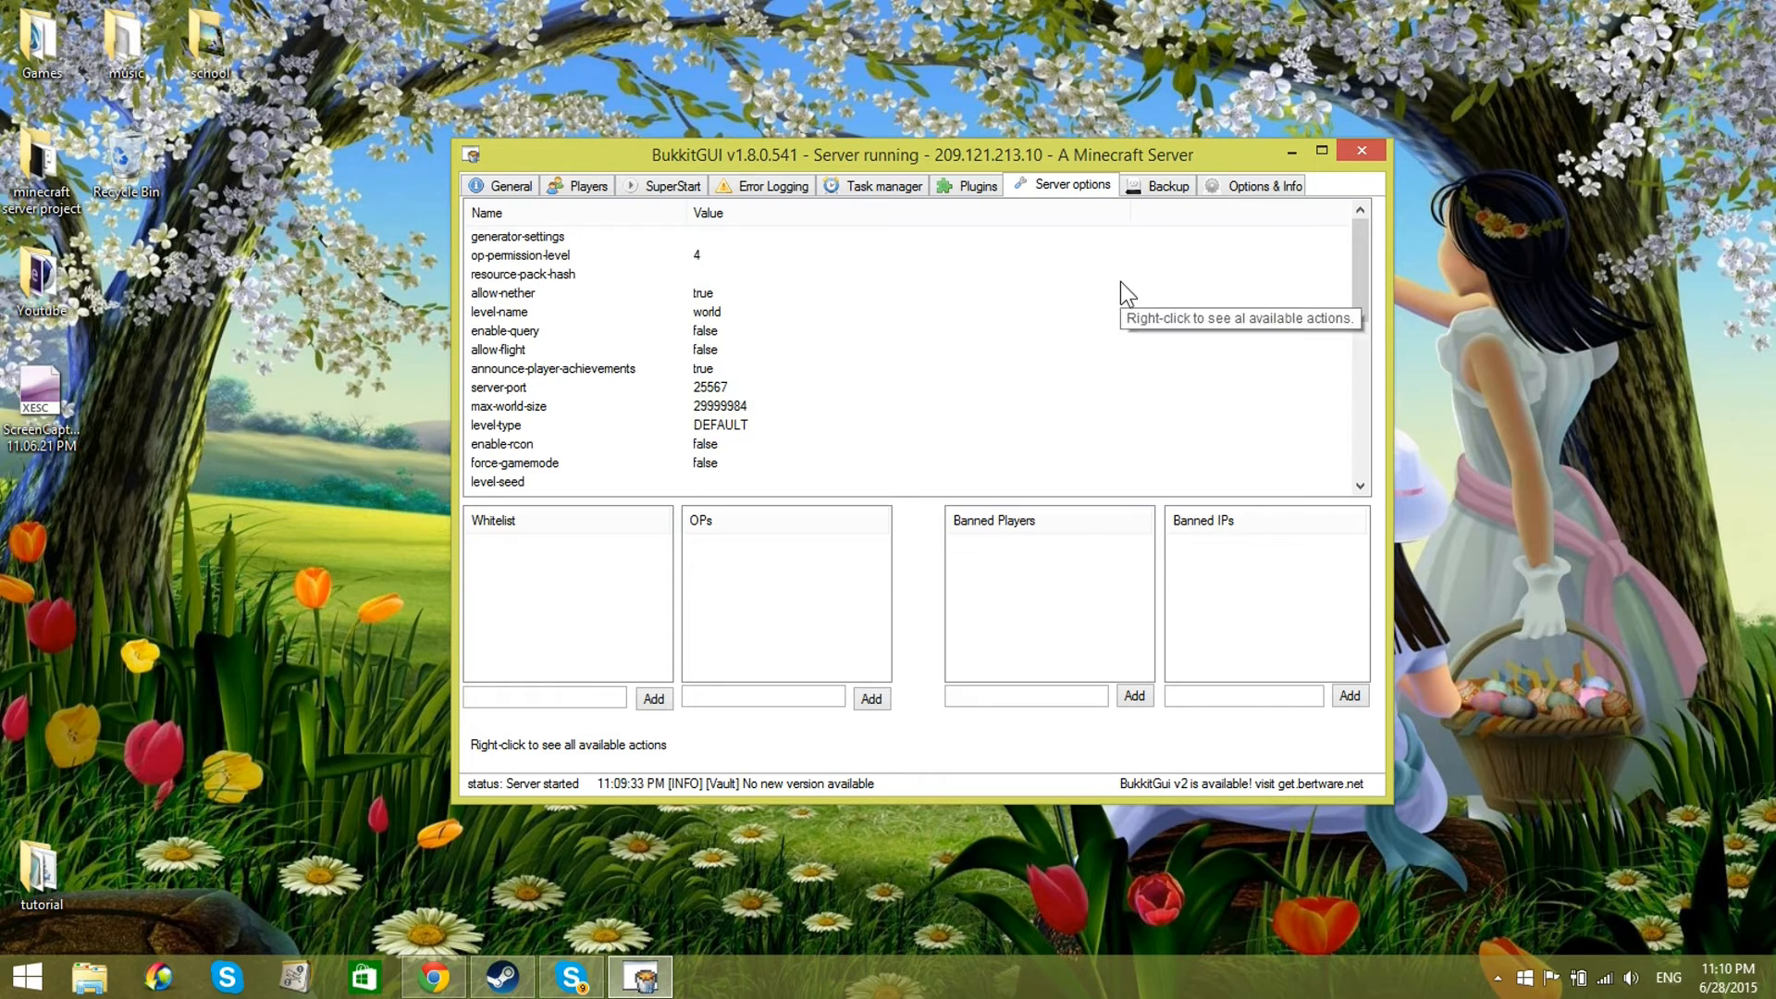
pyautogui.moveTo(775, 154); pyautogui.dragTo(686, 510)
pyautogui.doubleClick(819, 406)
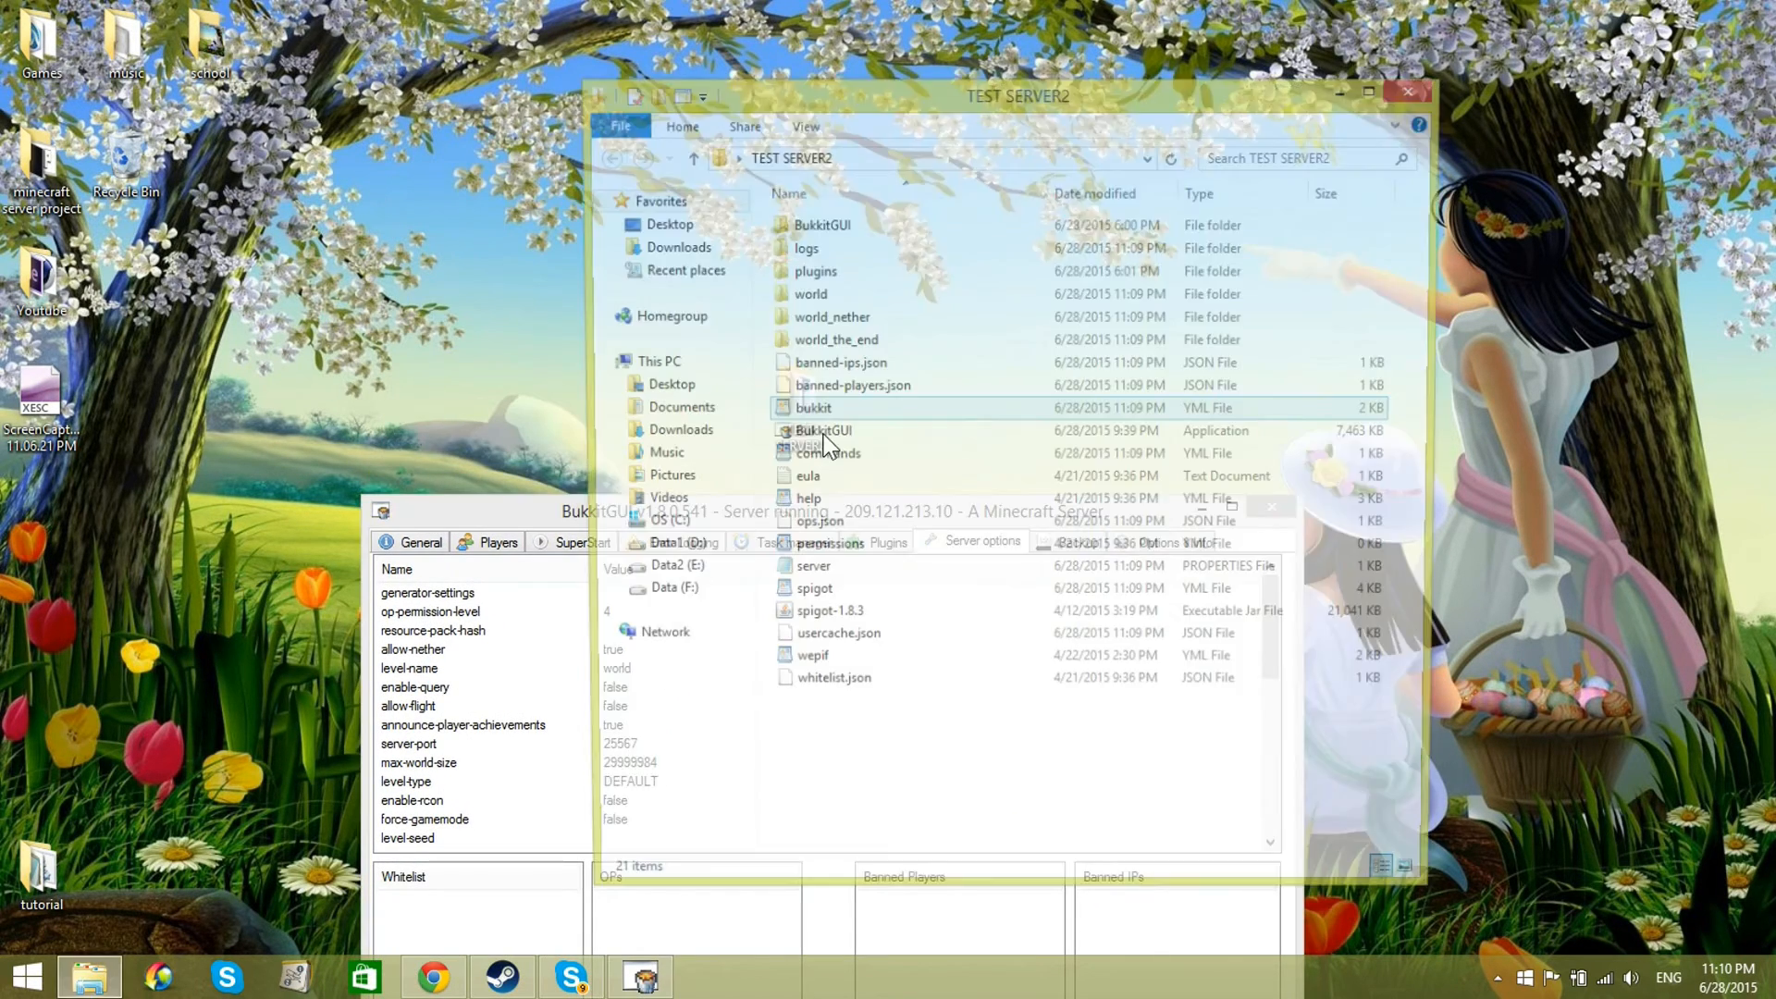
pyautogui.doubleClick(807, 575)
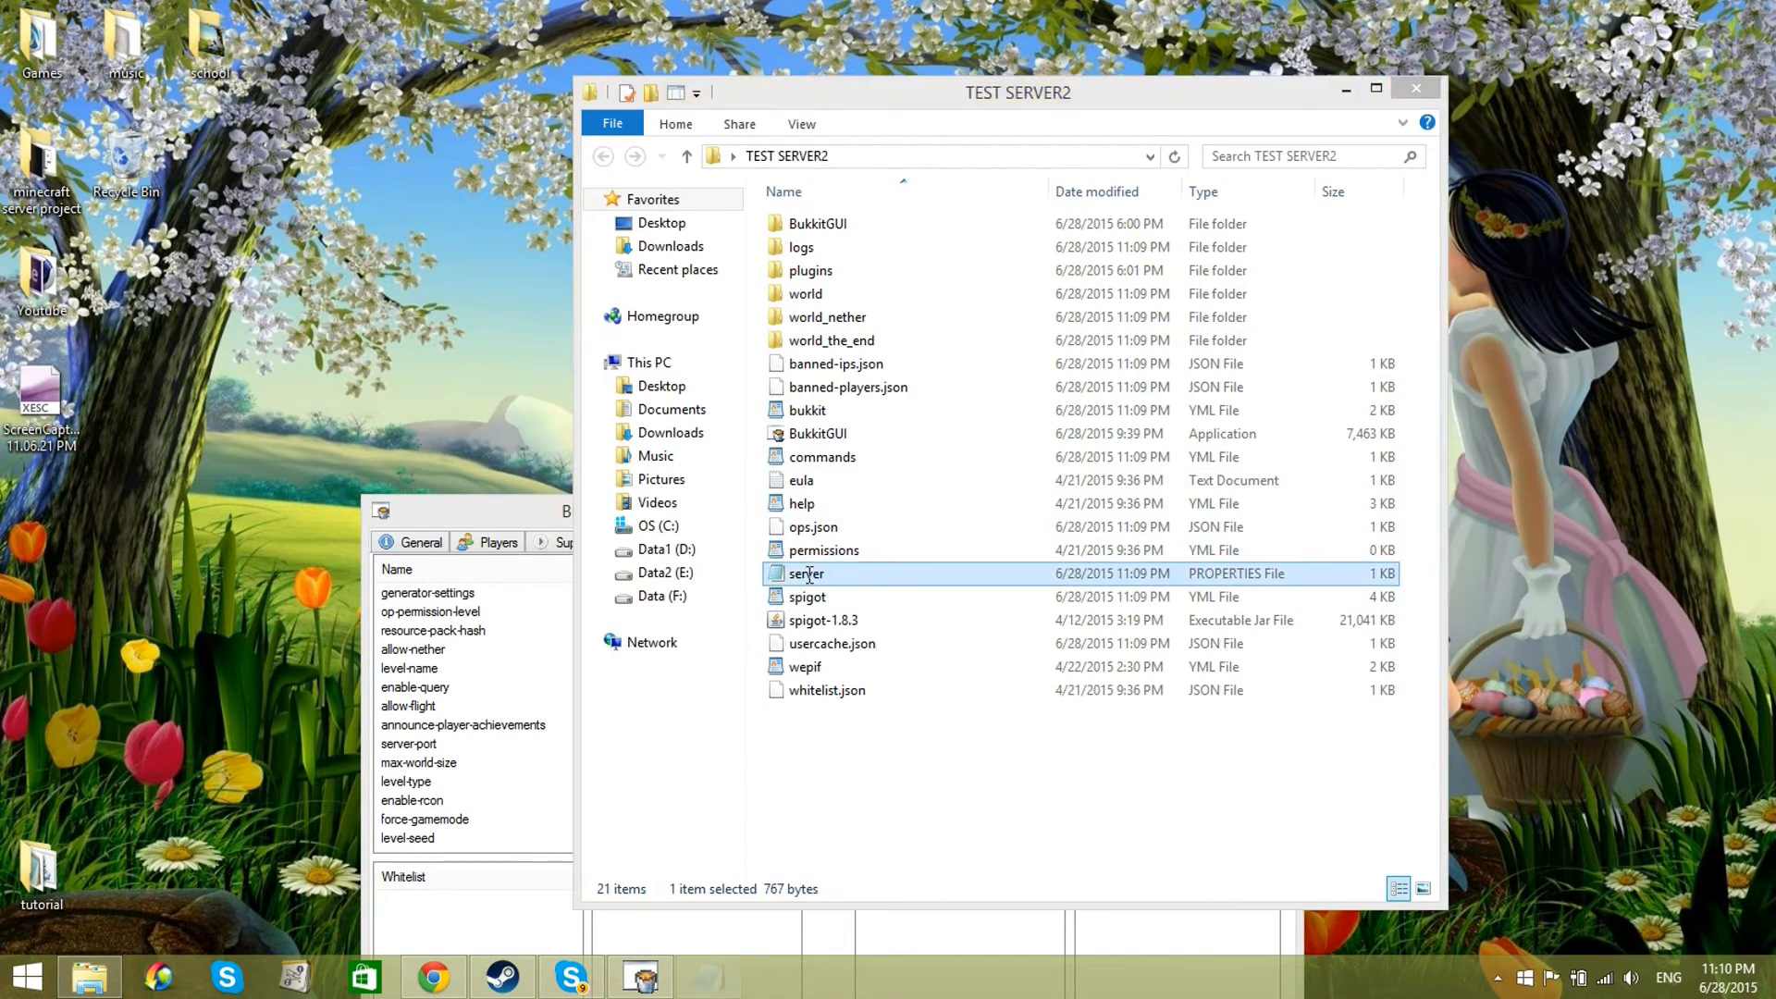
pyautogui.click(1536, 82)
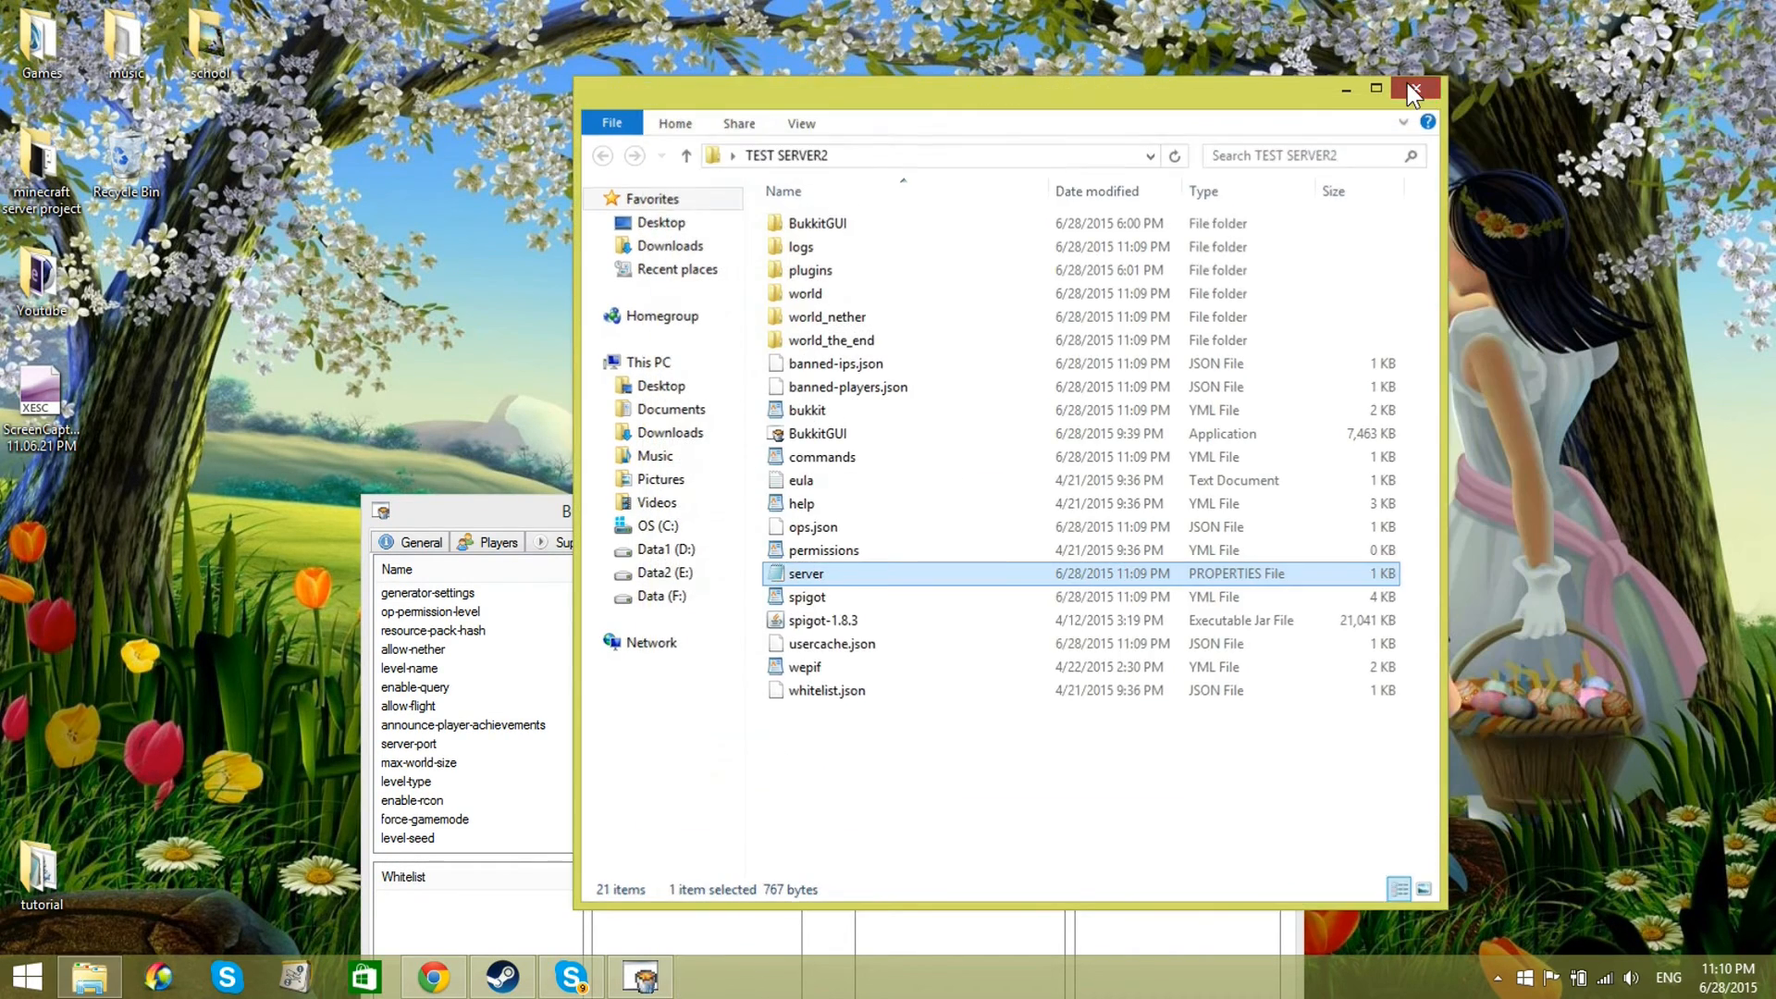
pyautogui.click(1408, 83)
# Step: Examine the full list of server options along with the whitelist, OPs and banned lists
pyautogui.moveTo(874, 507); pyautogui.dragTo(944, 94)
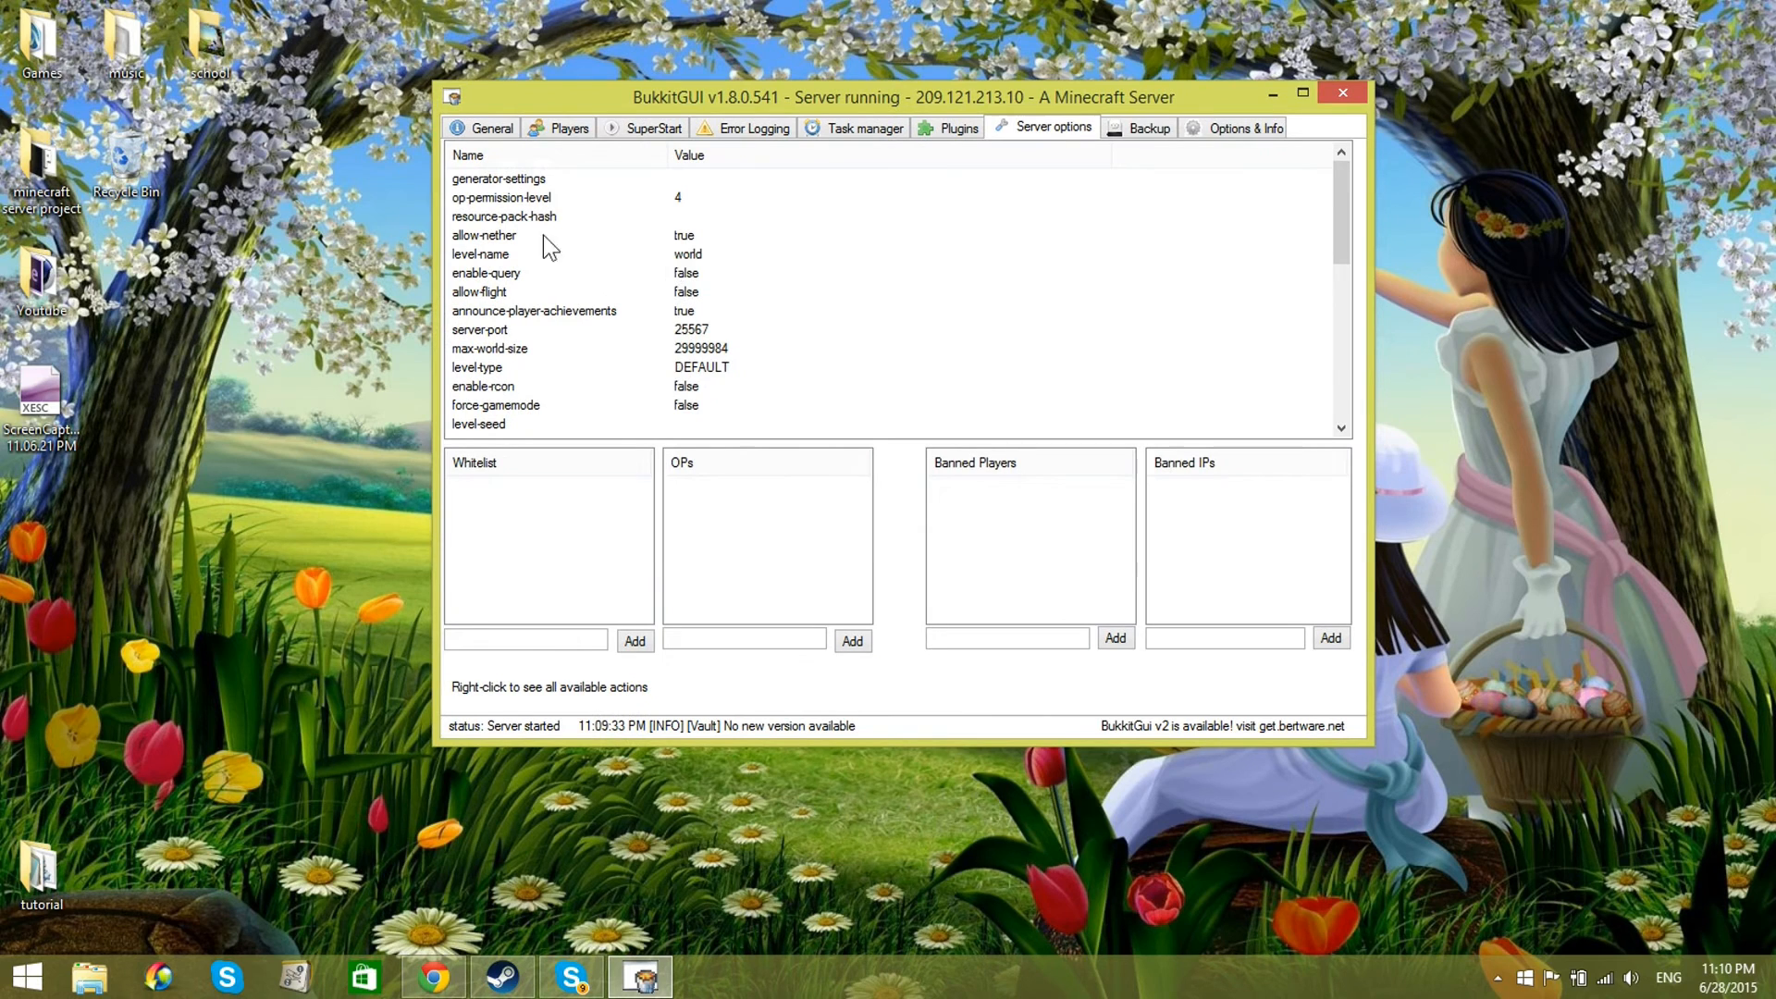
pyautogui.moveTo(1350, 247)
pyautogui.mouseDown()
pyautogui.moveTo(1332, 407)
pyautogui.moveTo(1325, 229)
pyautogui.mouseUp()
pyautogui.moveTo(1341, 250); pyautogui.dragTo(1340, 403)
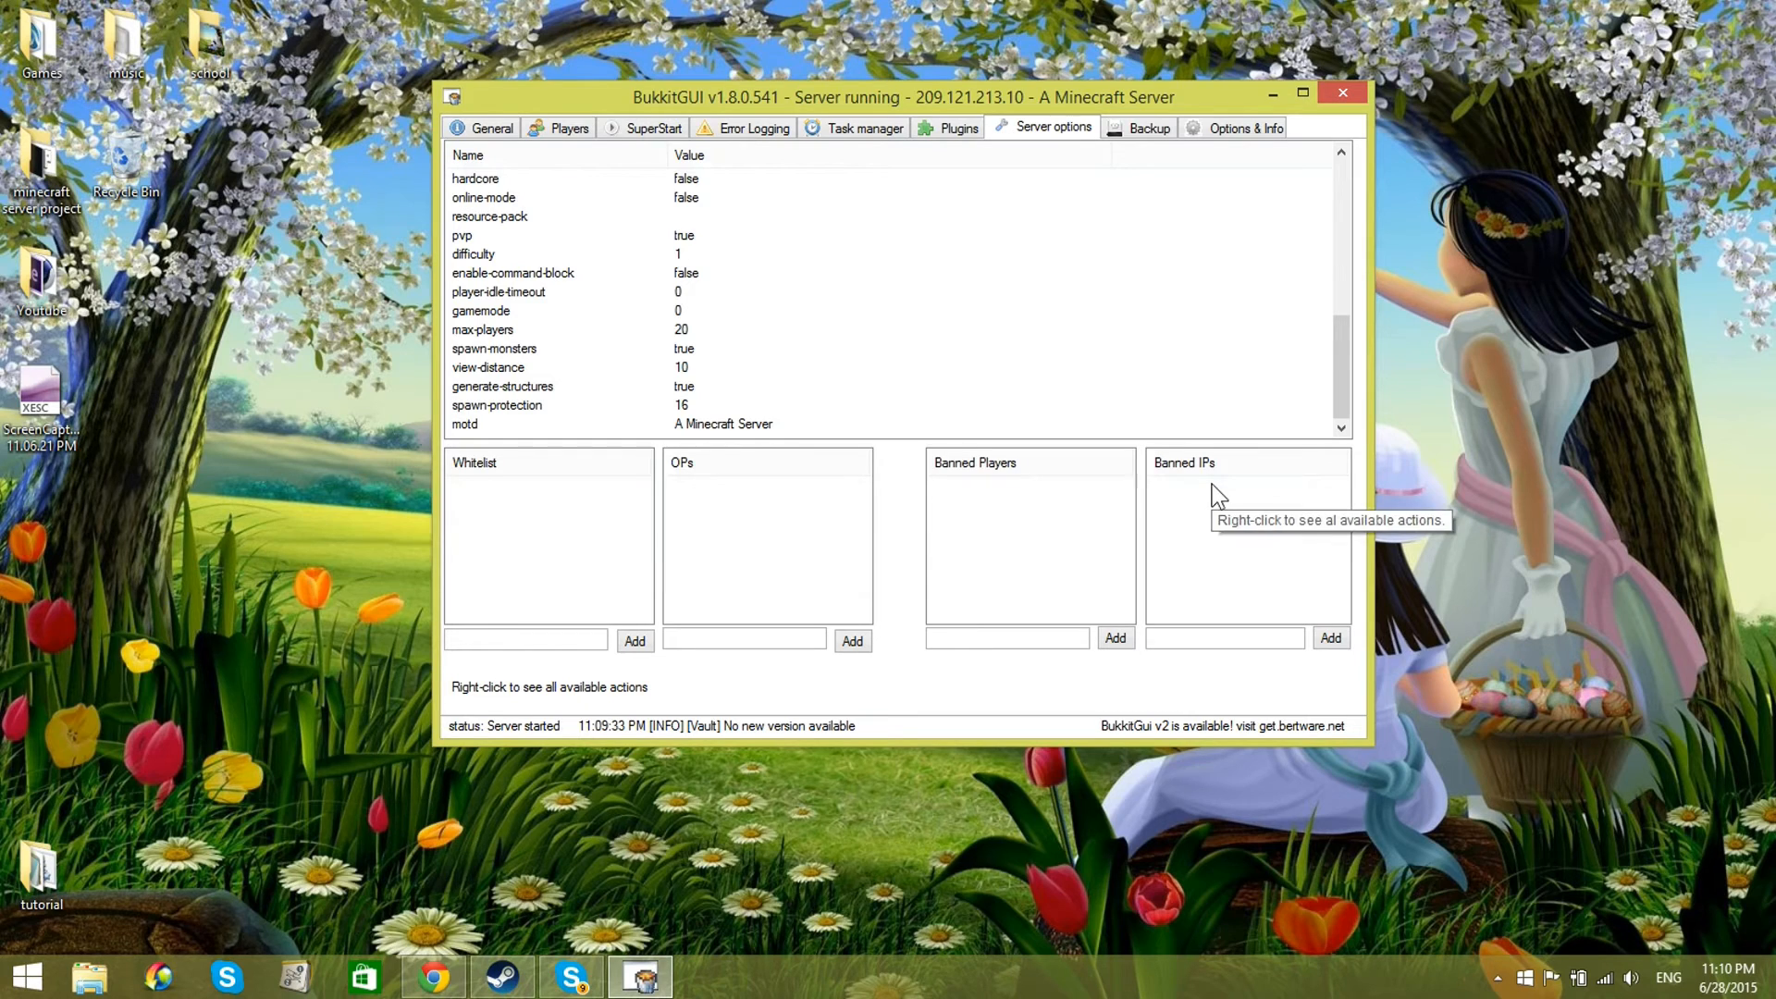
# Step: Show the server's backup list and create a new folder named "backup" on the desktop
pyautogui.click(1136, 125)
pyautogui.moveTo(1025, 111); pyautogui.dragTo(1064, 191)
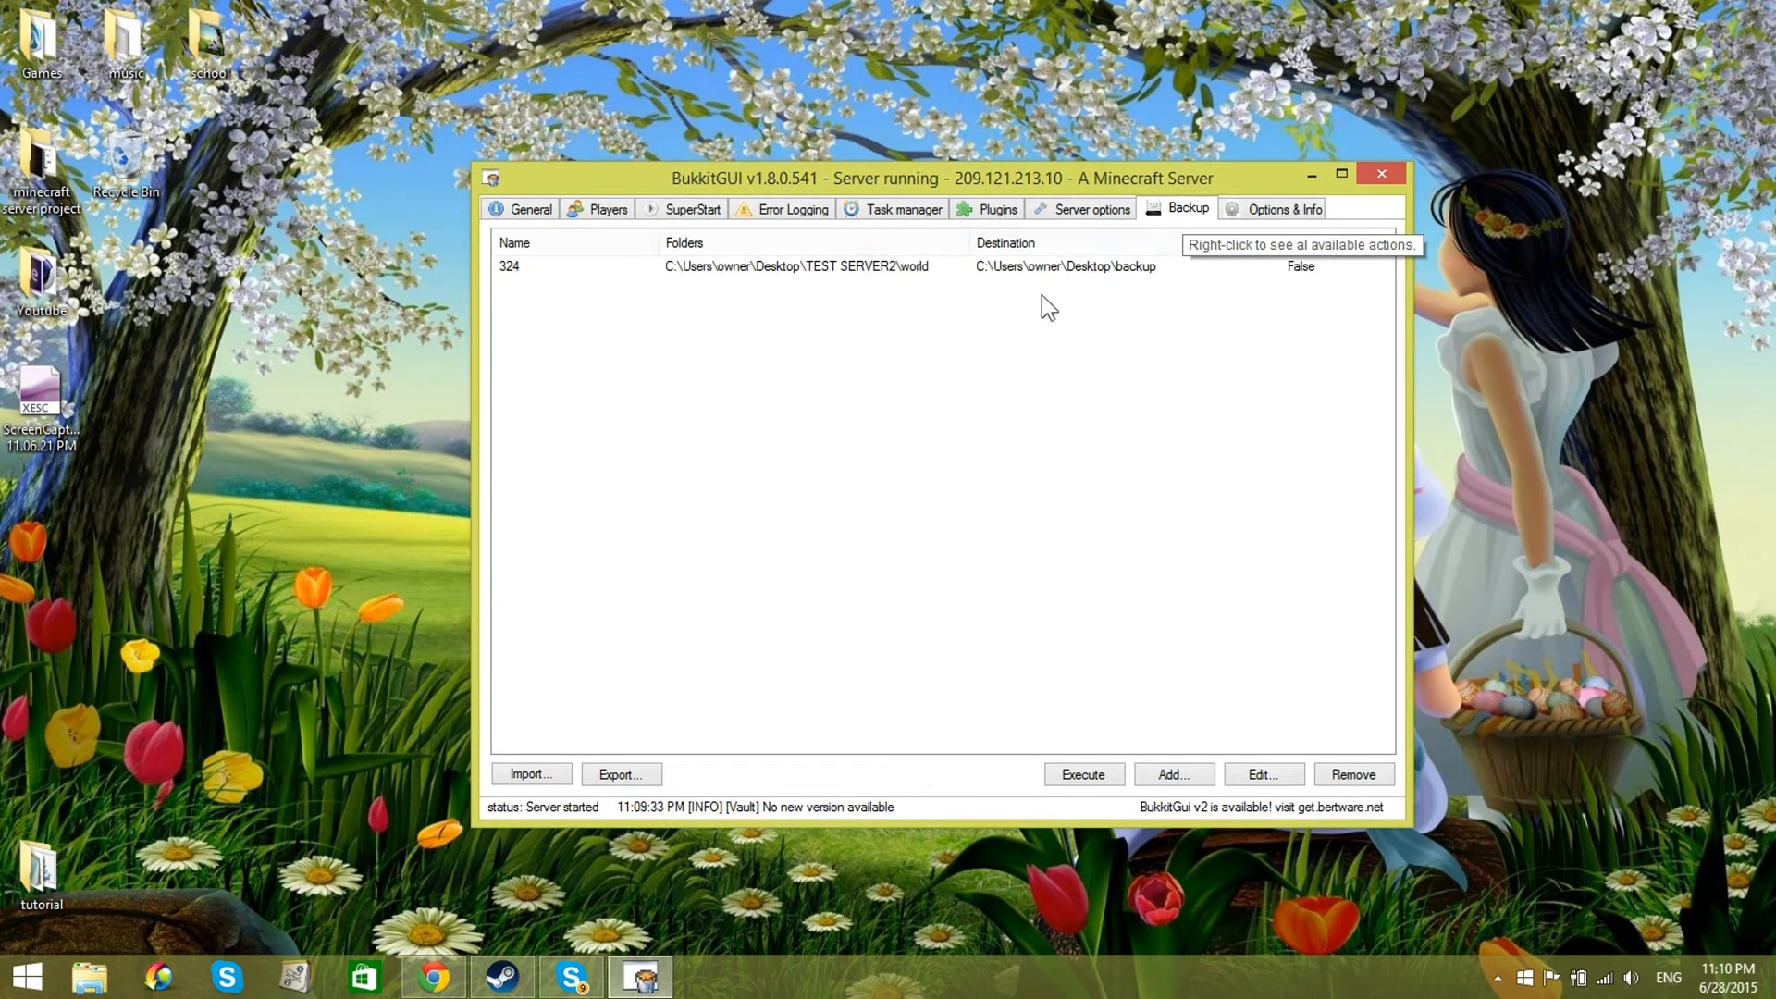
pyautogui.rightClick(292, 433)
pyautogui.moveTo(509, 729)
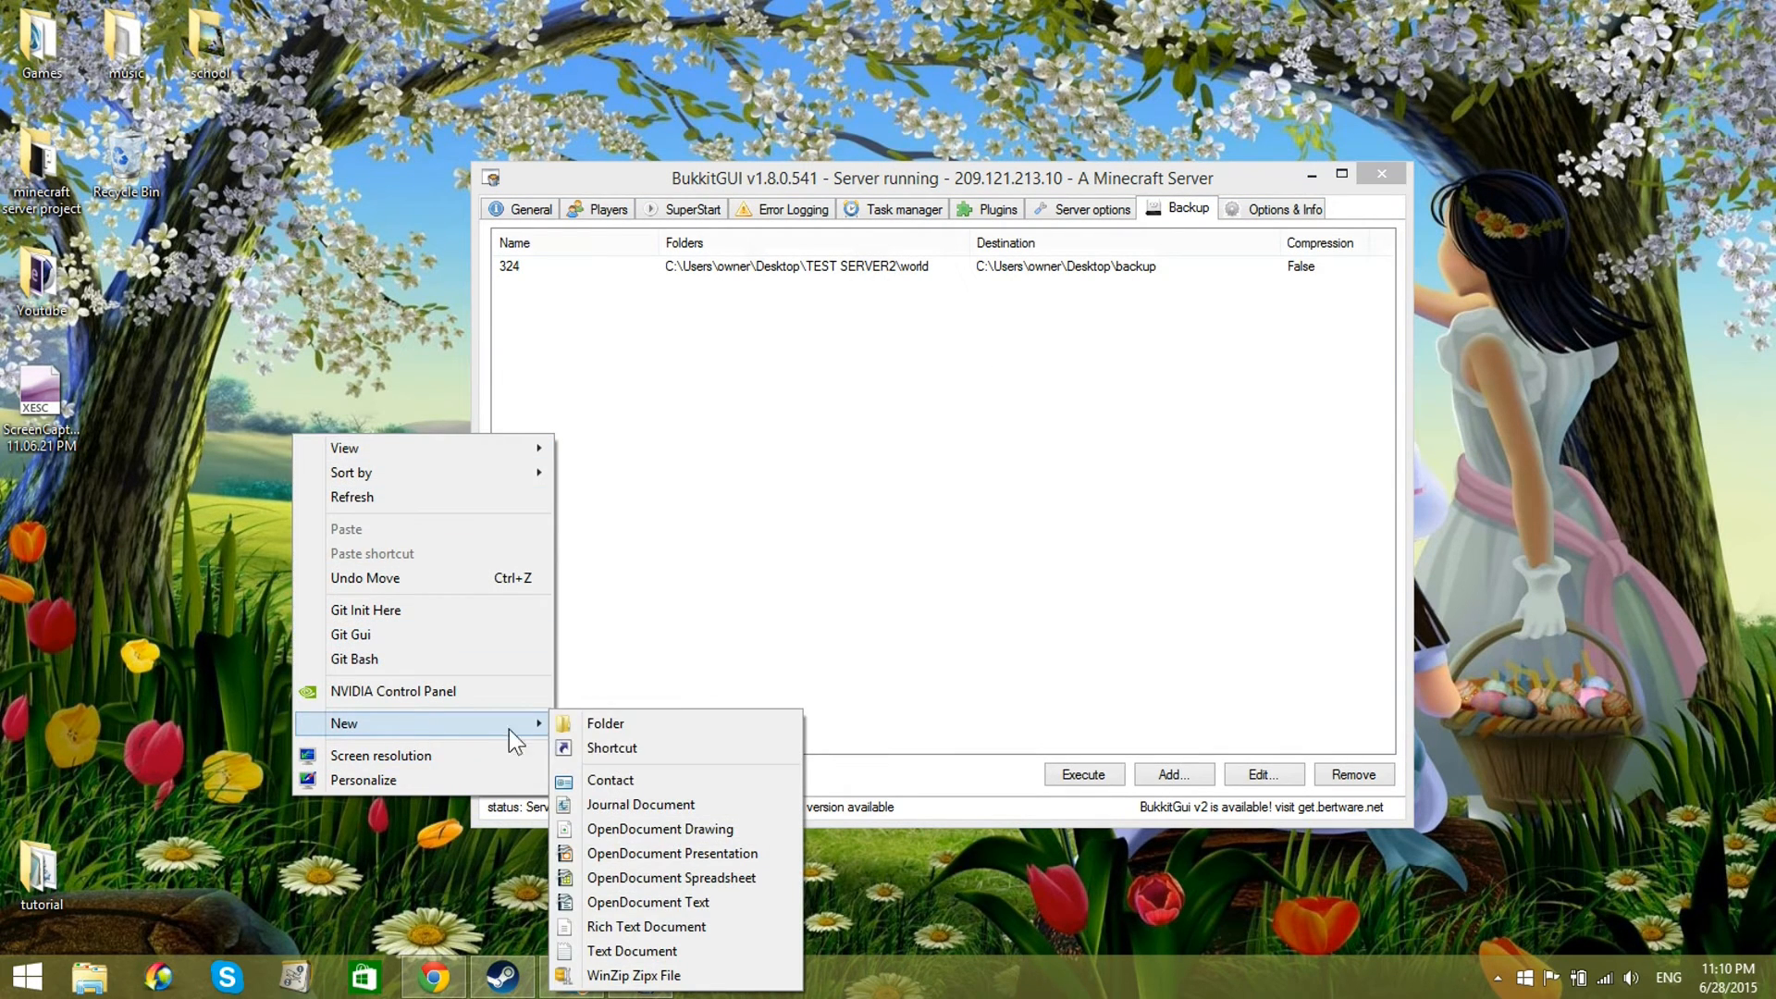
pyautogui.click(587, 727)
pyautogui.write('backup')
pyautogui.press('Return')
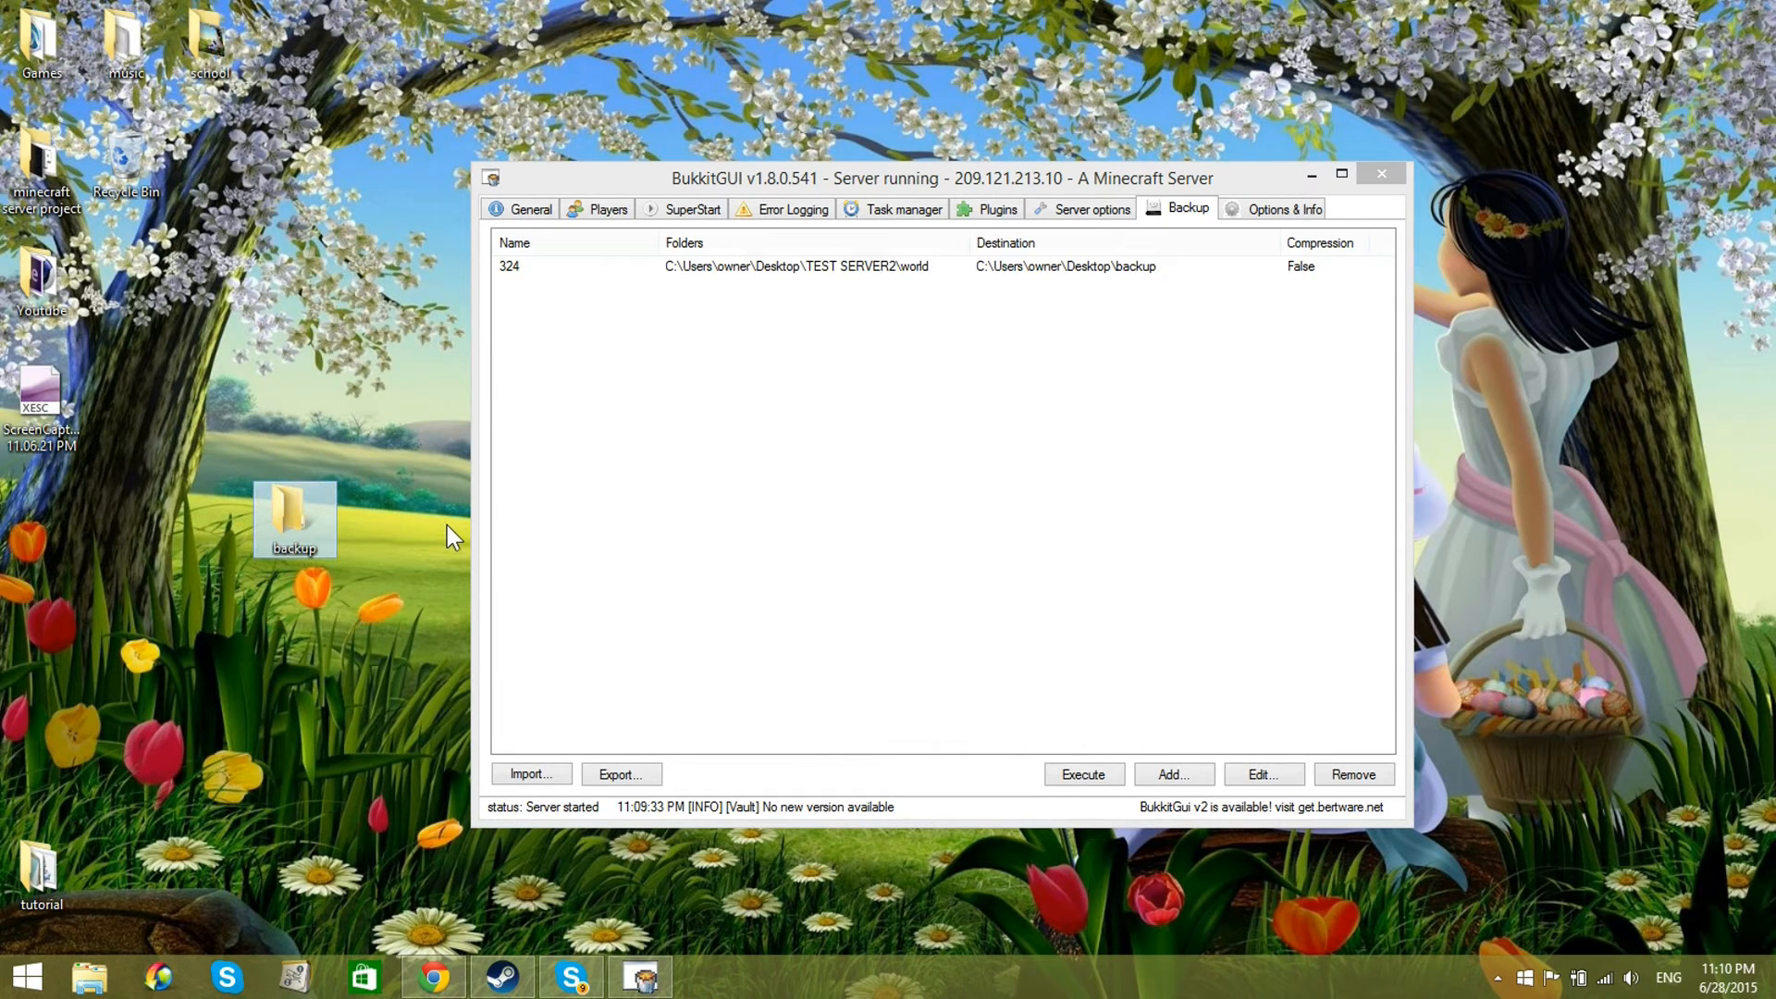
# Step: Add a new backup entry with the name "backupforyoutube"
pyautogui.moveTo(1001, 189); pyautogui.dragTo(919, 307)
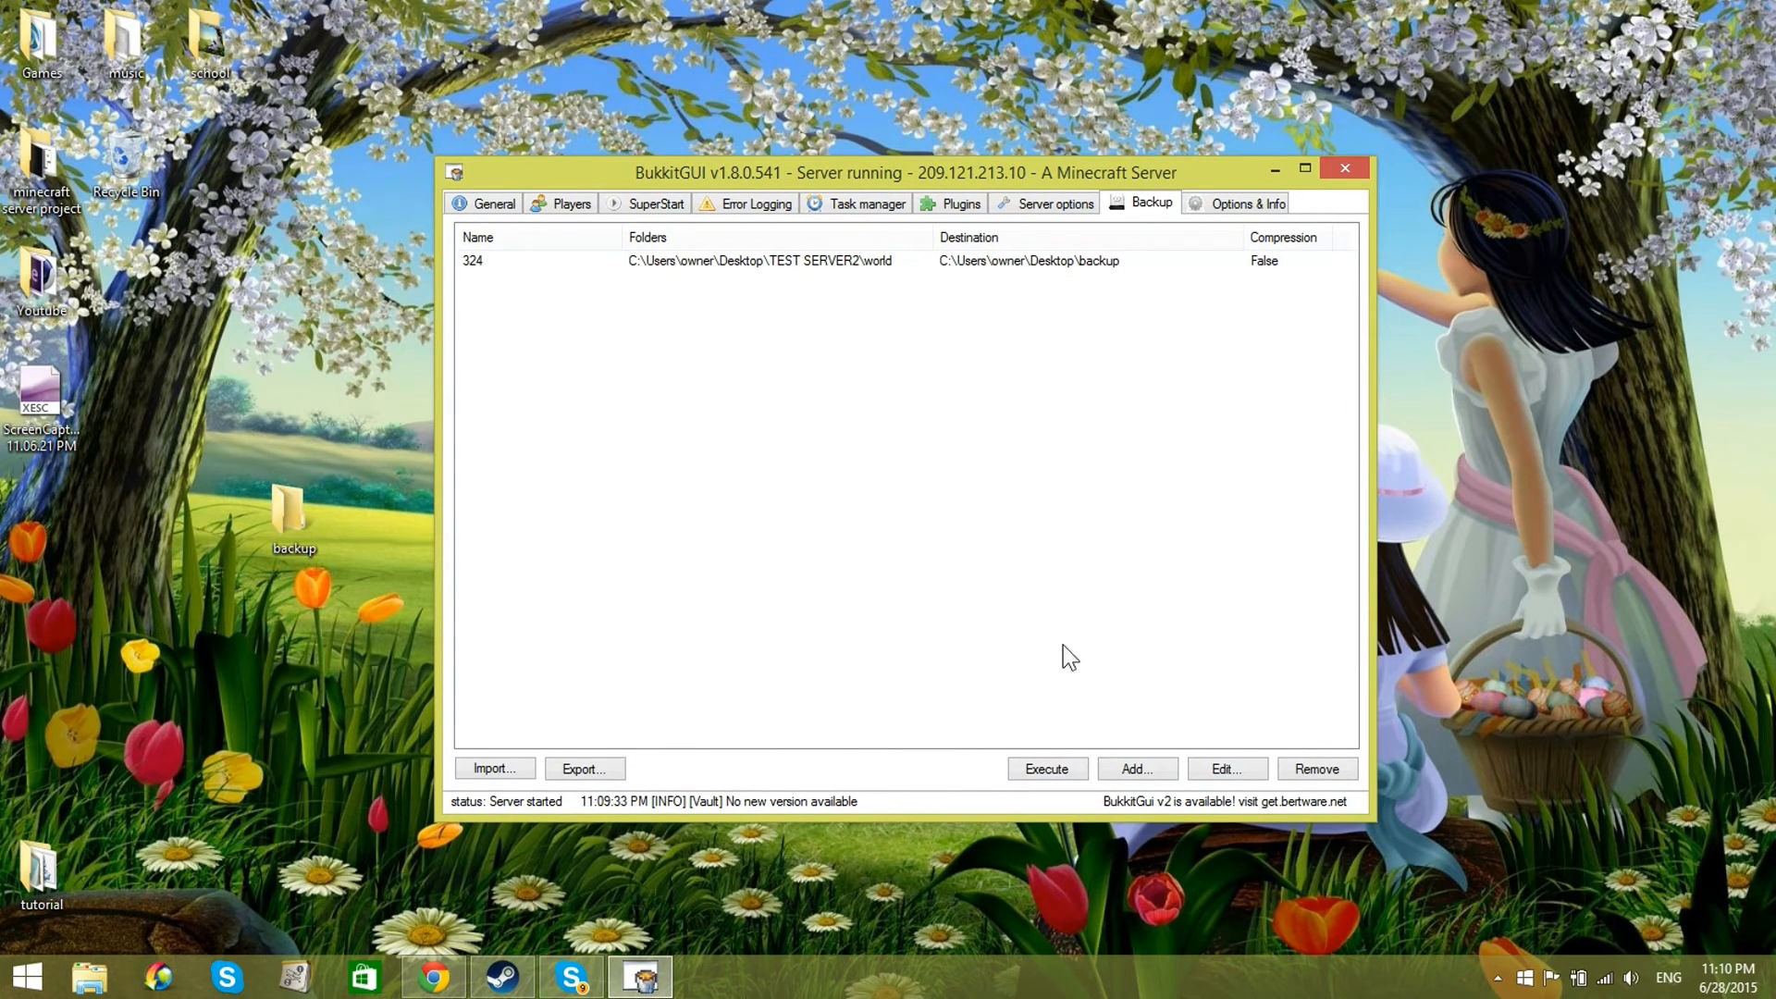
pyautogui.click(1136, 763)
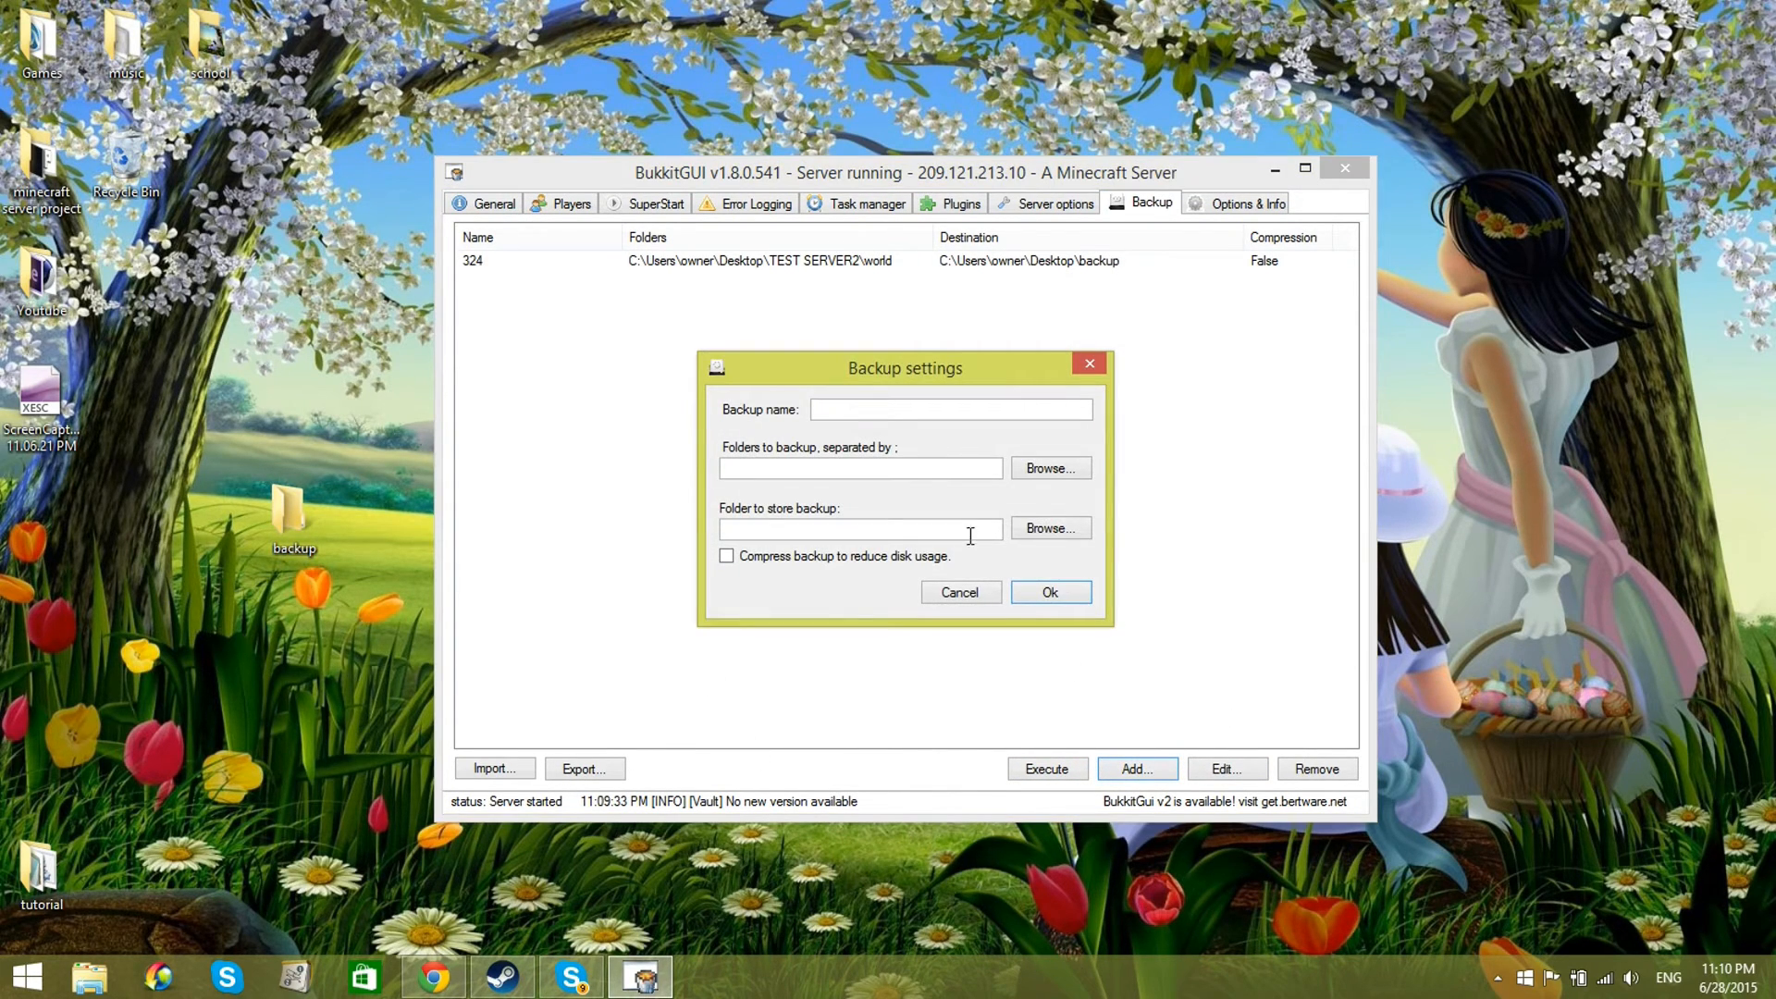
pyautogui.click(937, 411)
pyautogui.write('ba')
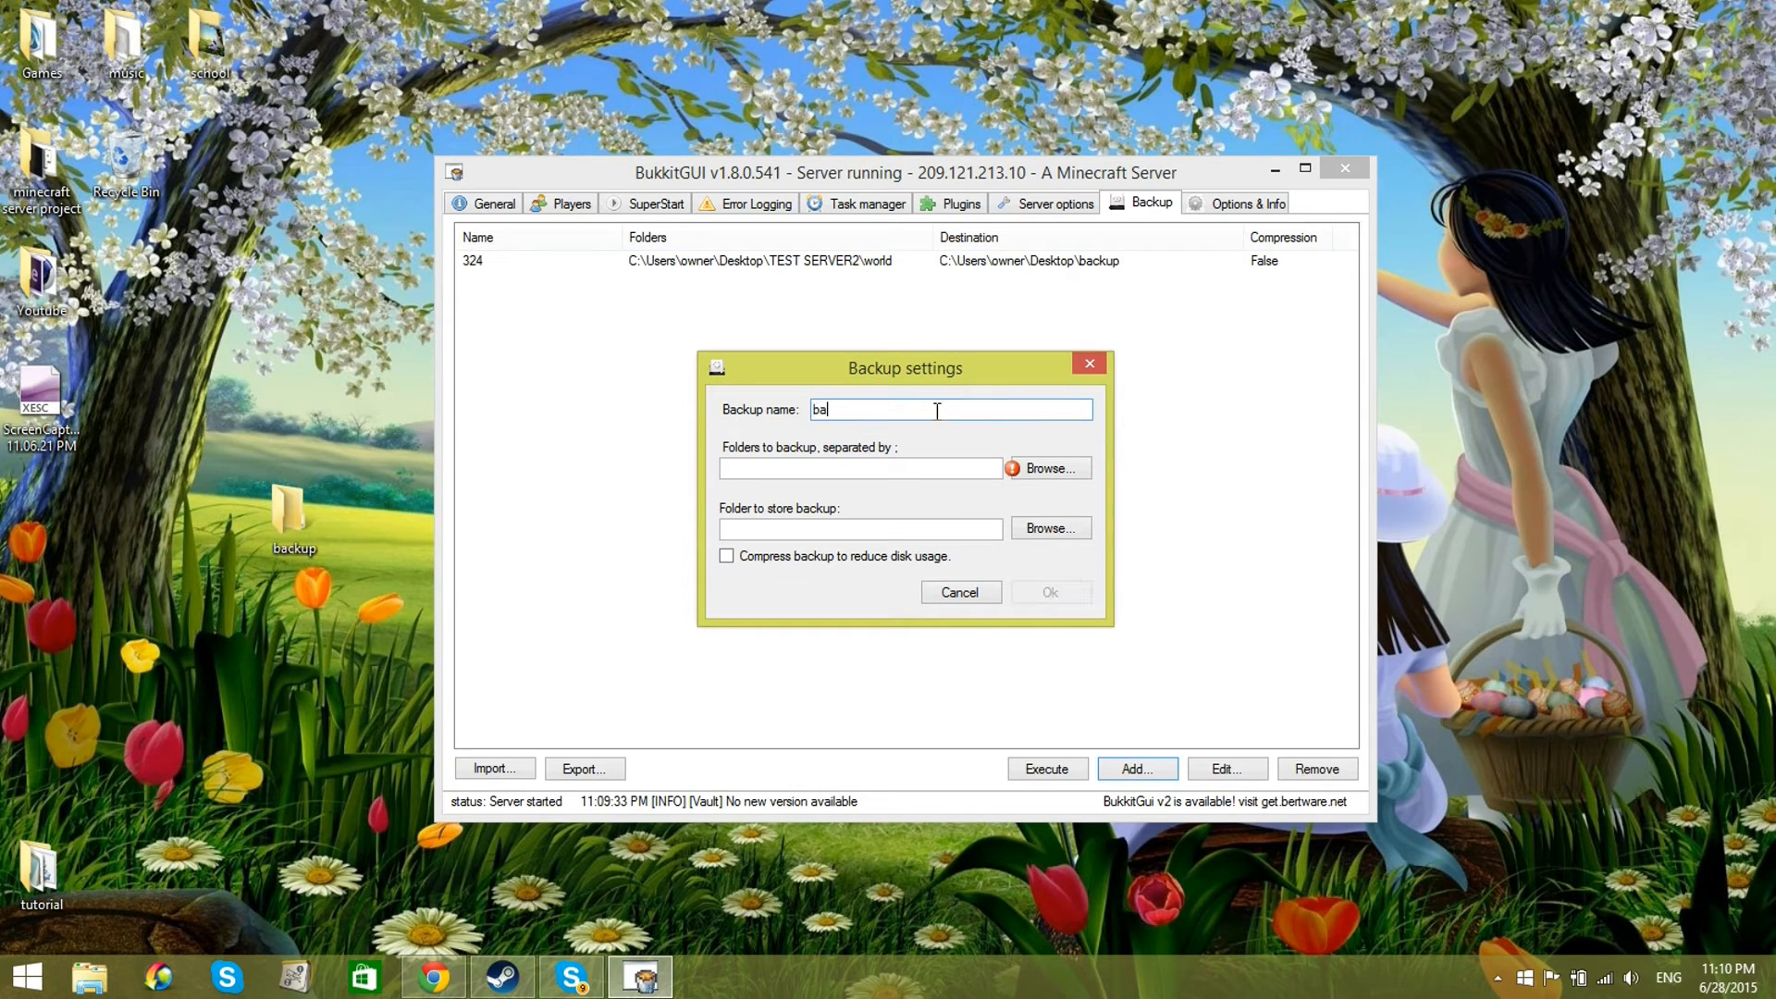
pyautogui.write('ckupforyoutube')
# Step: Choose the TEST SERVER2 folder on the desktop as the folder to back up
pyautogui.click(1047, 468)
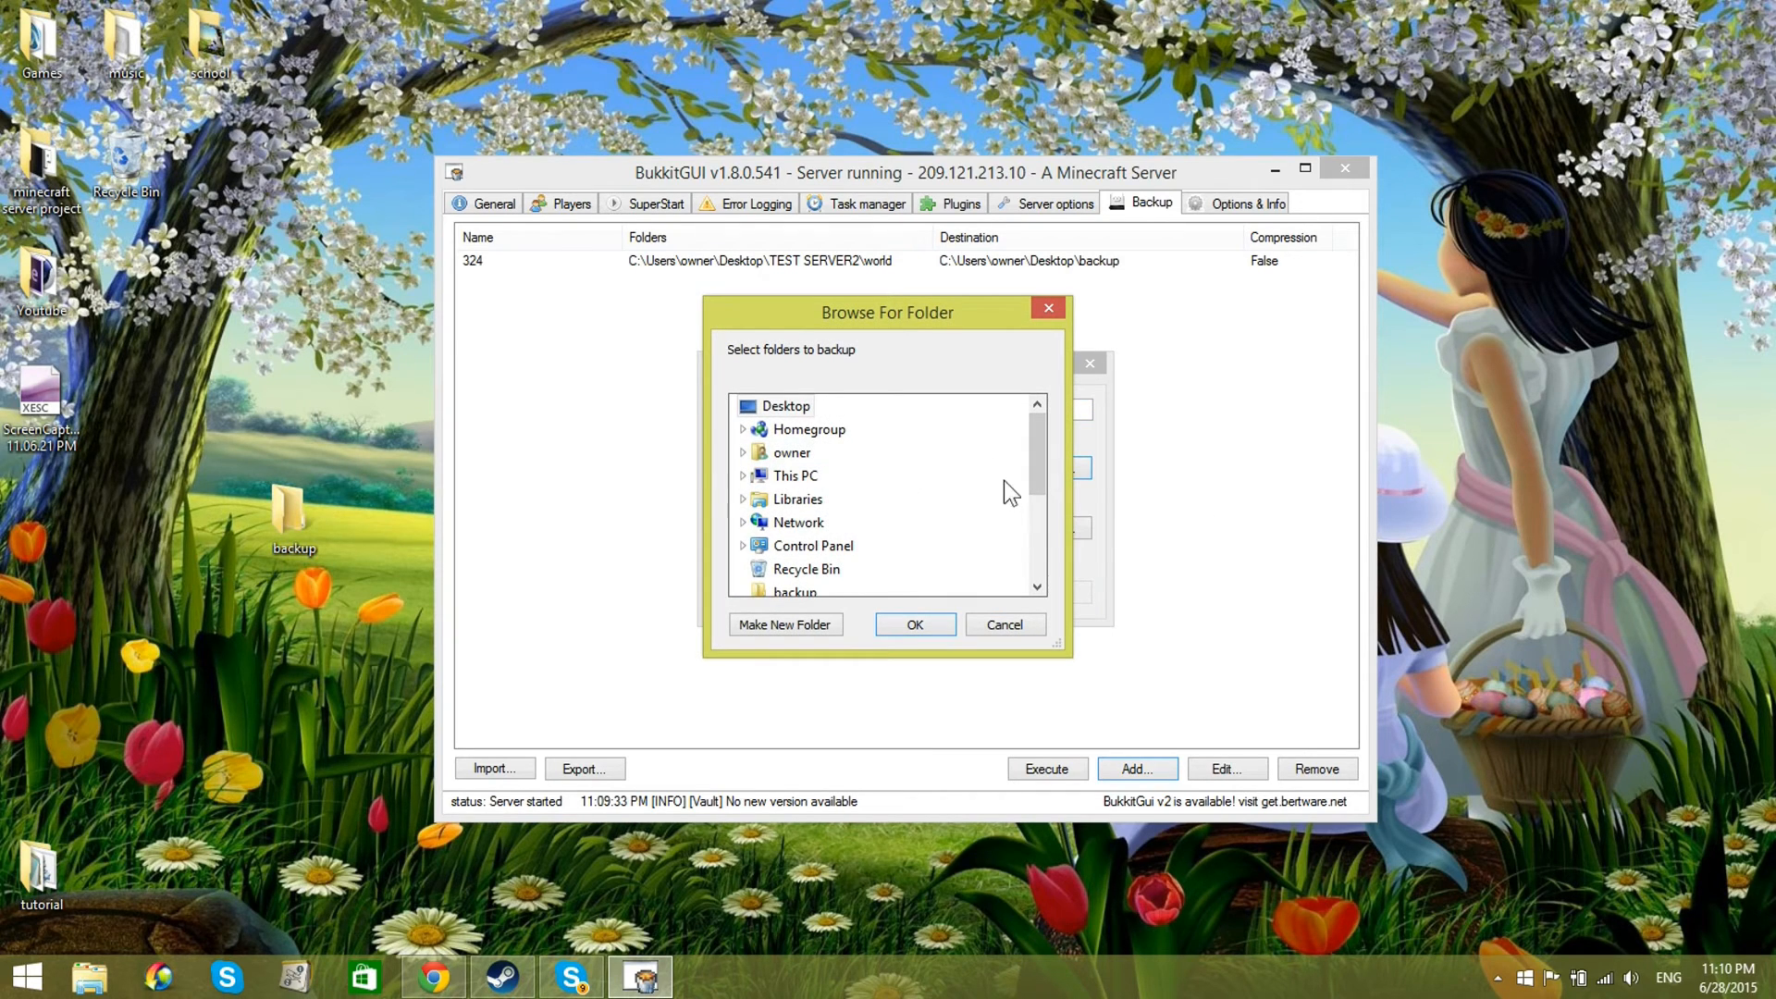
pyautogui.moveTo(1032, 468); pyautogui.dragTo(1042, 538)
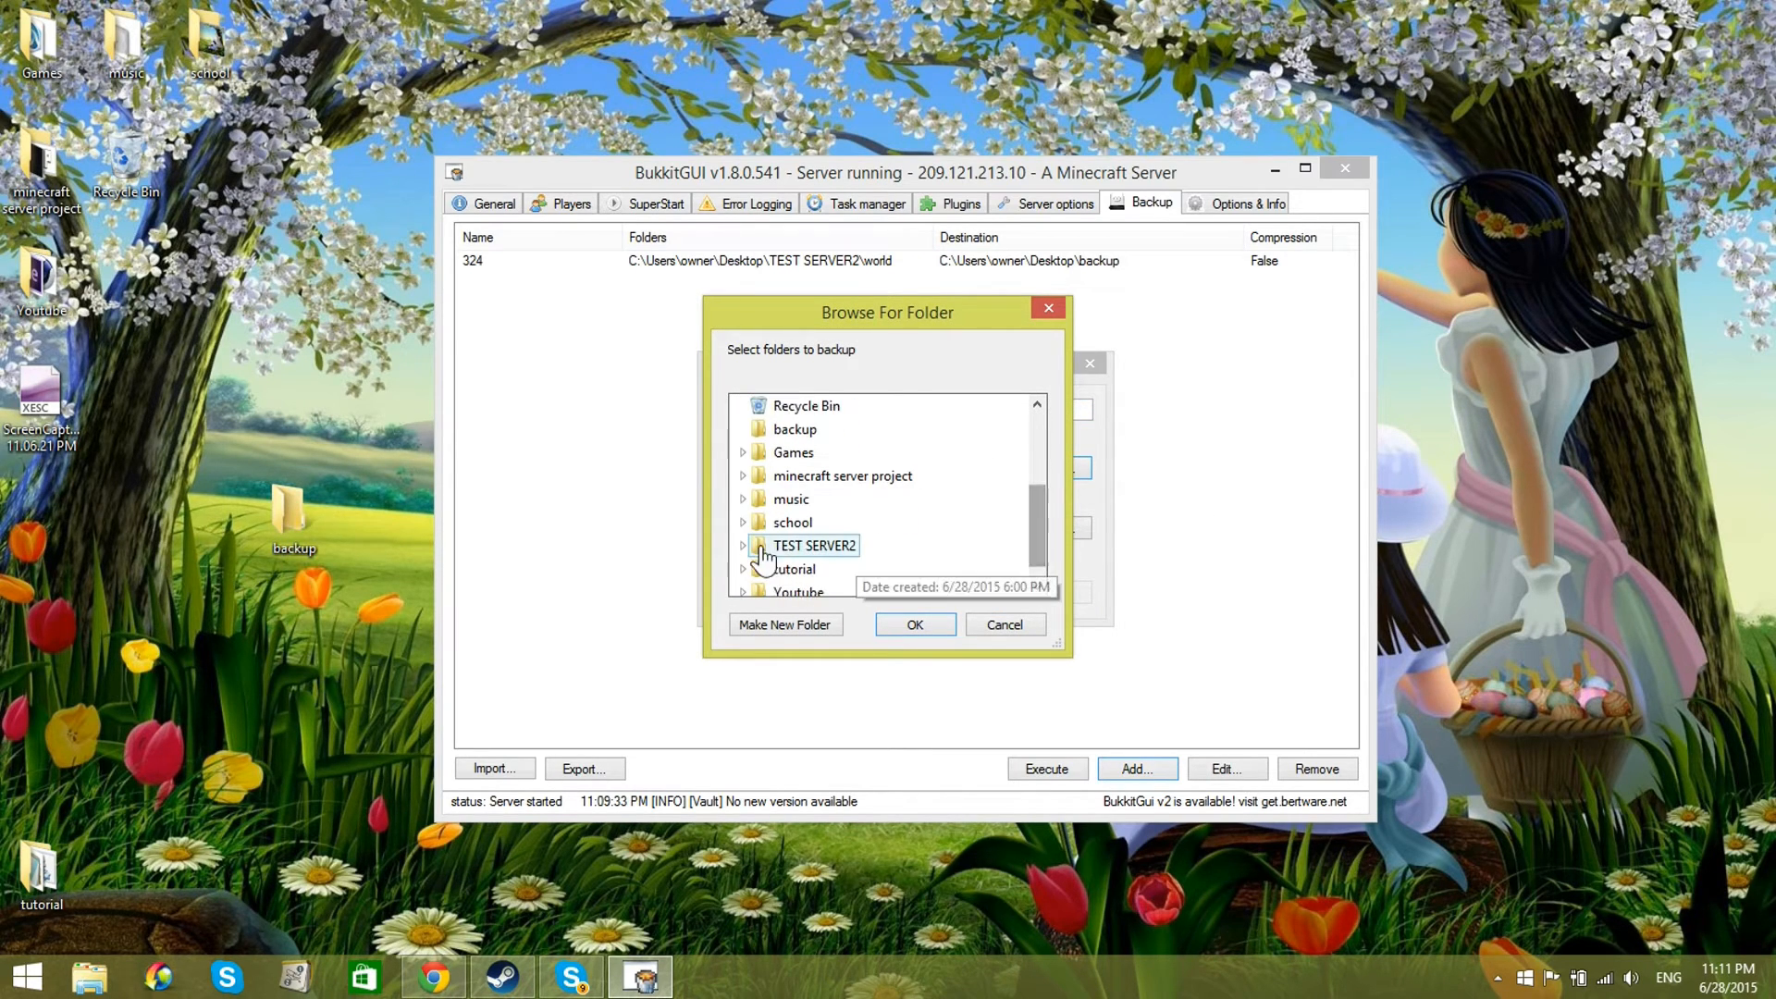
pyautogui.click(791, 547)
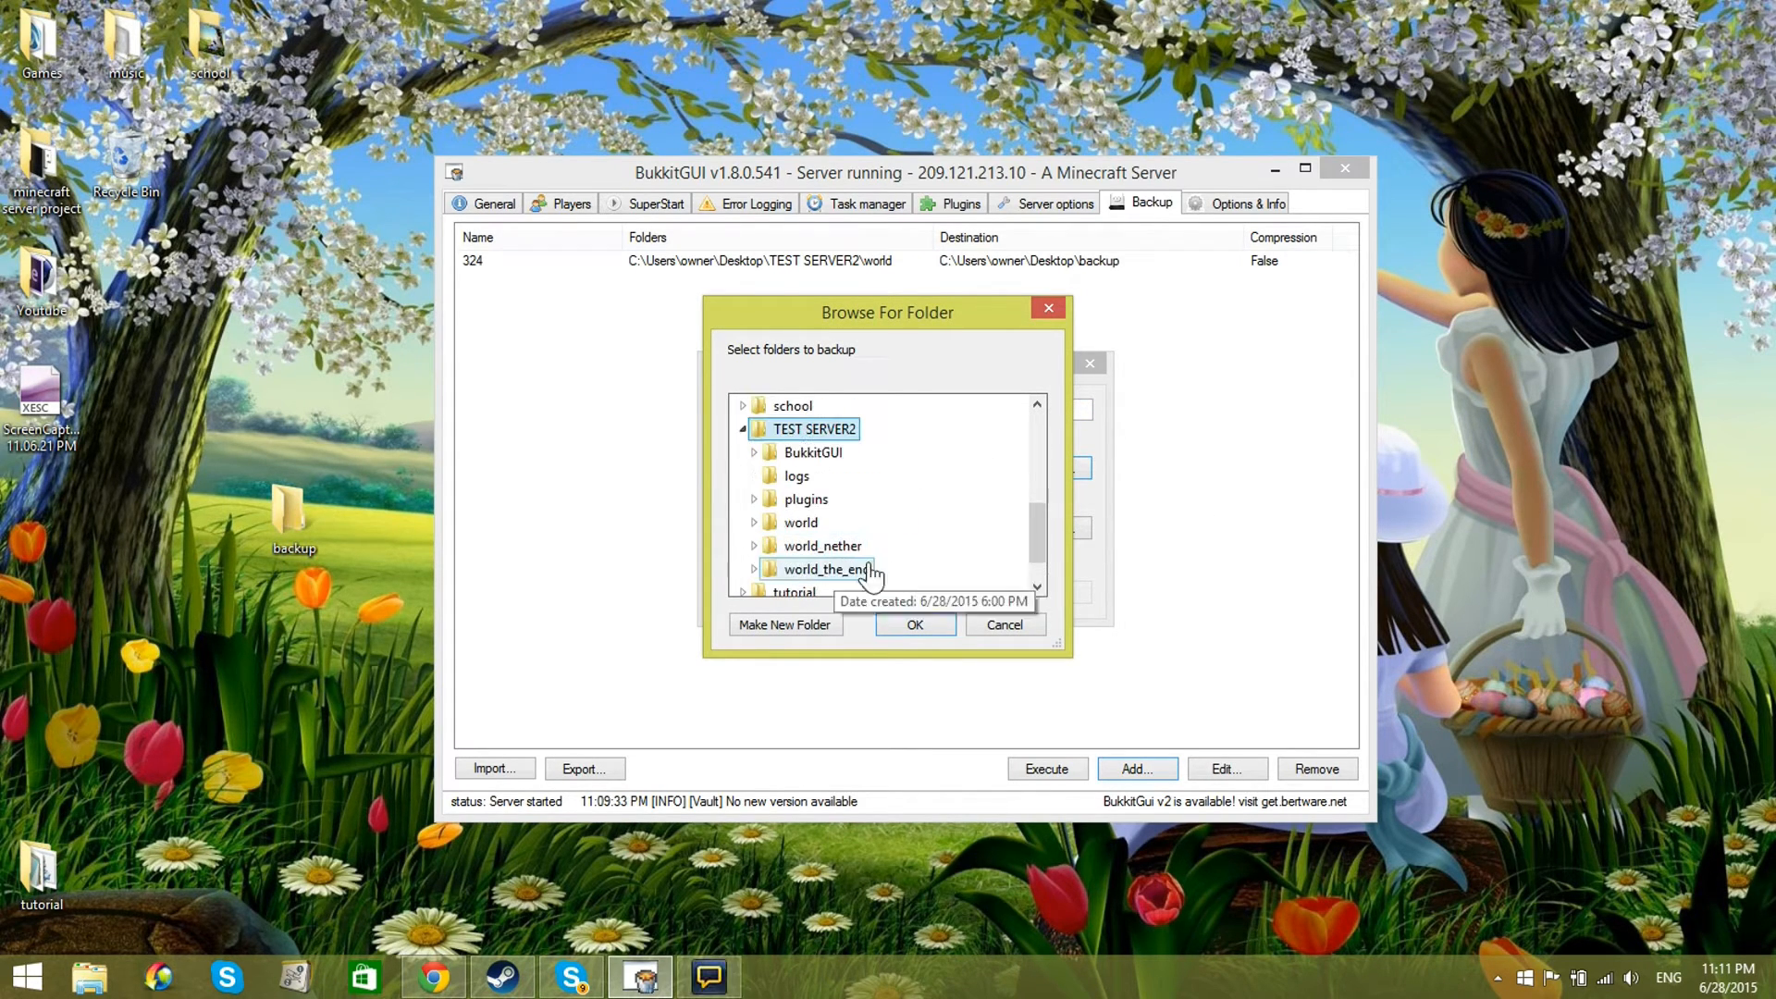
pyautogui.click(915, 624)
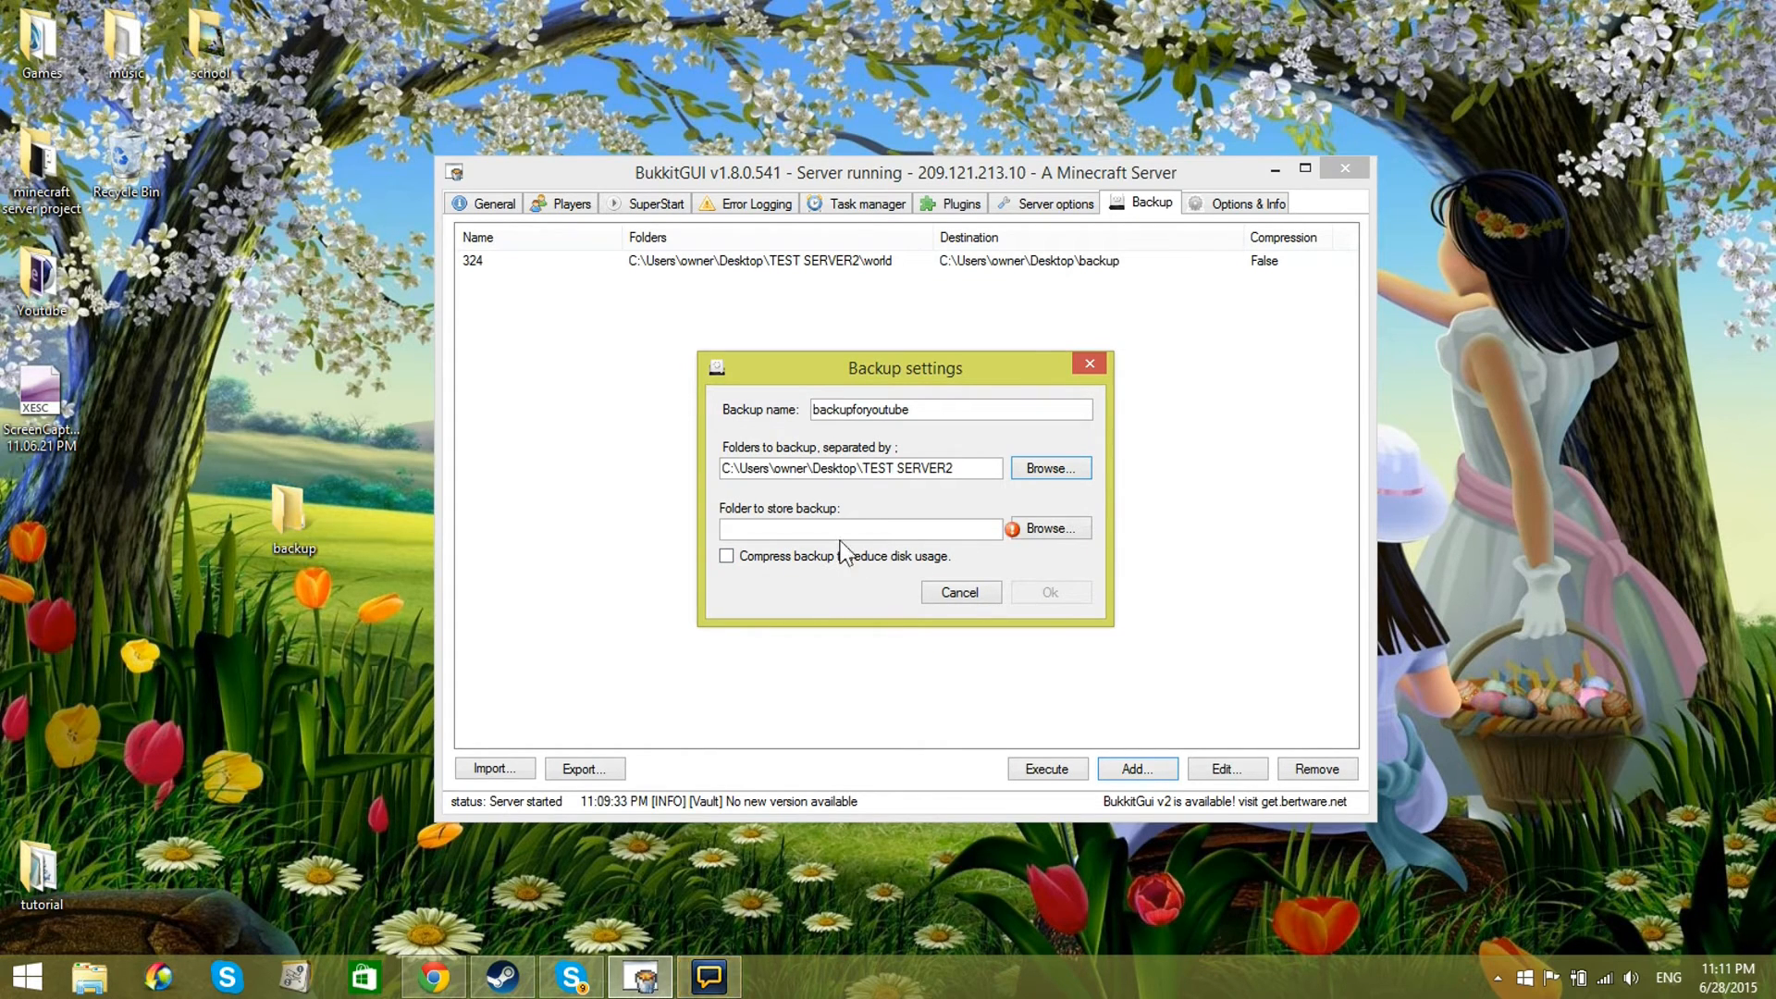
pyautogui.moveTo(977, 468); pyautogui.dragTo(456, 475)
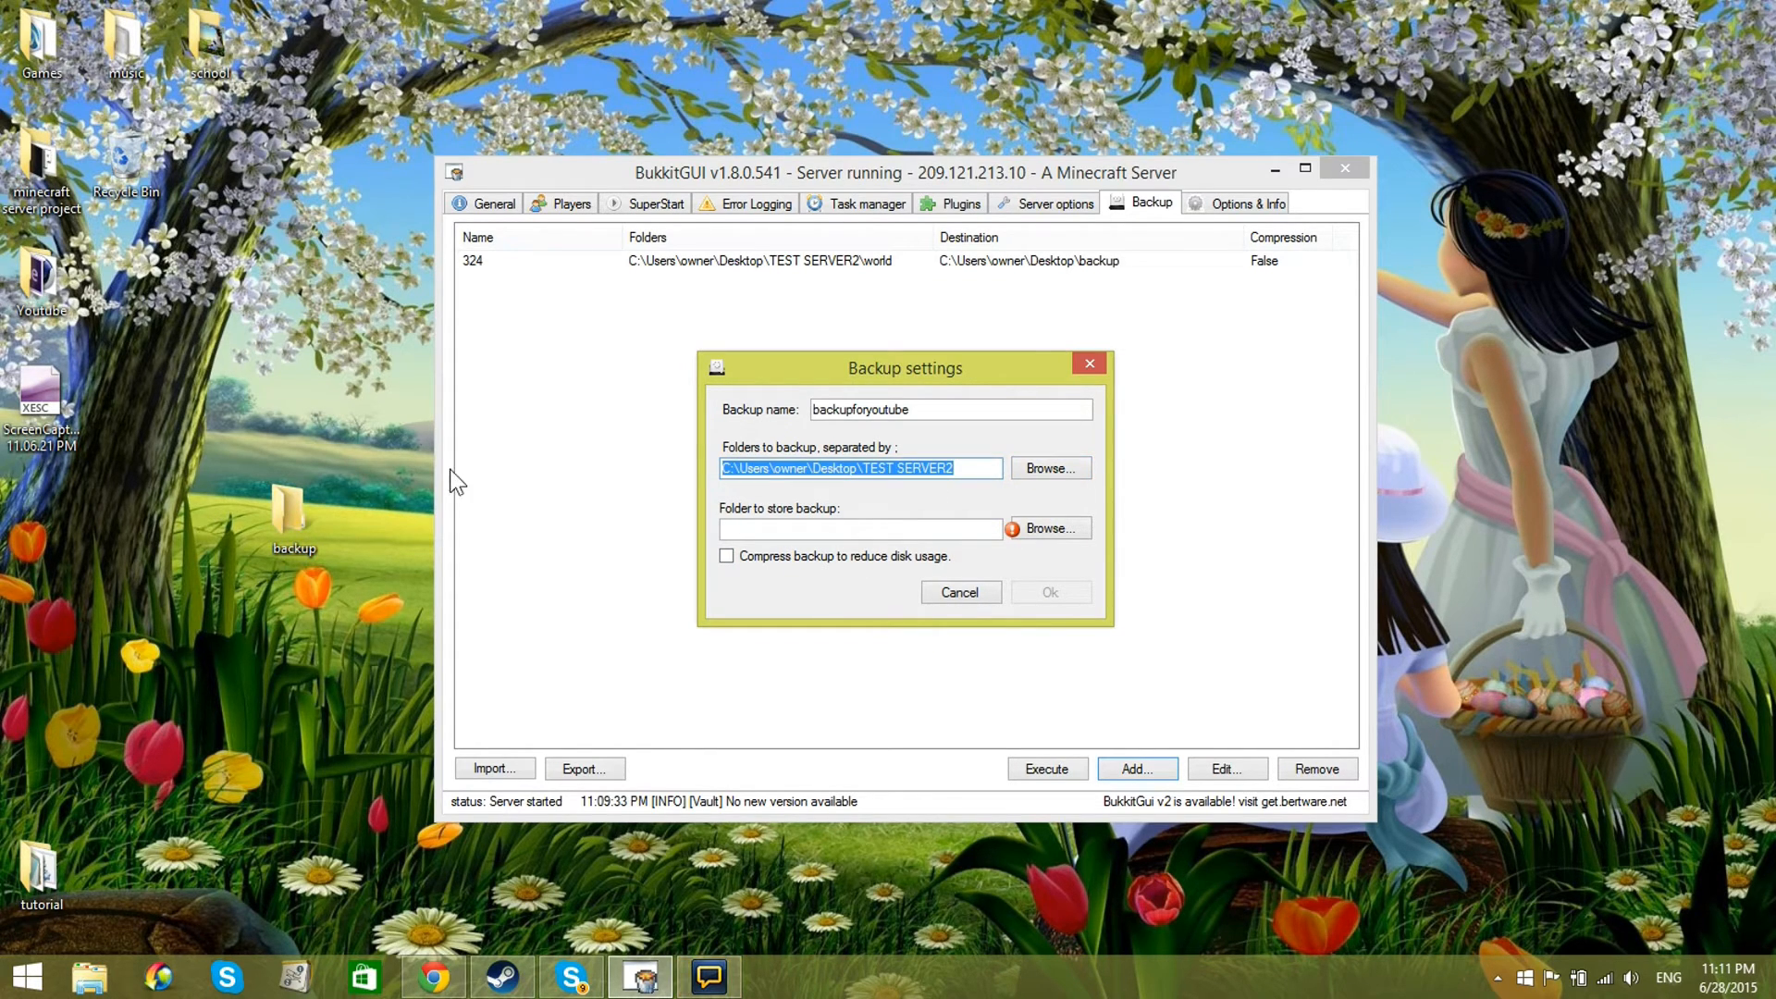
pyautogui.moveTo(780, 369); pyautogui.dragTo(783, 326)
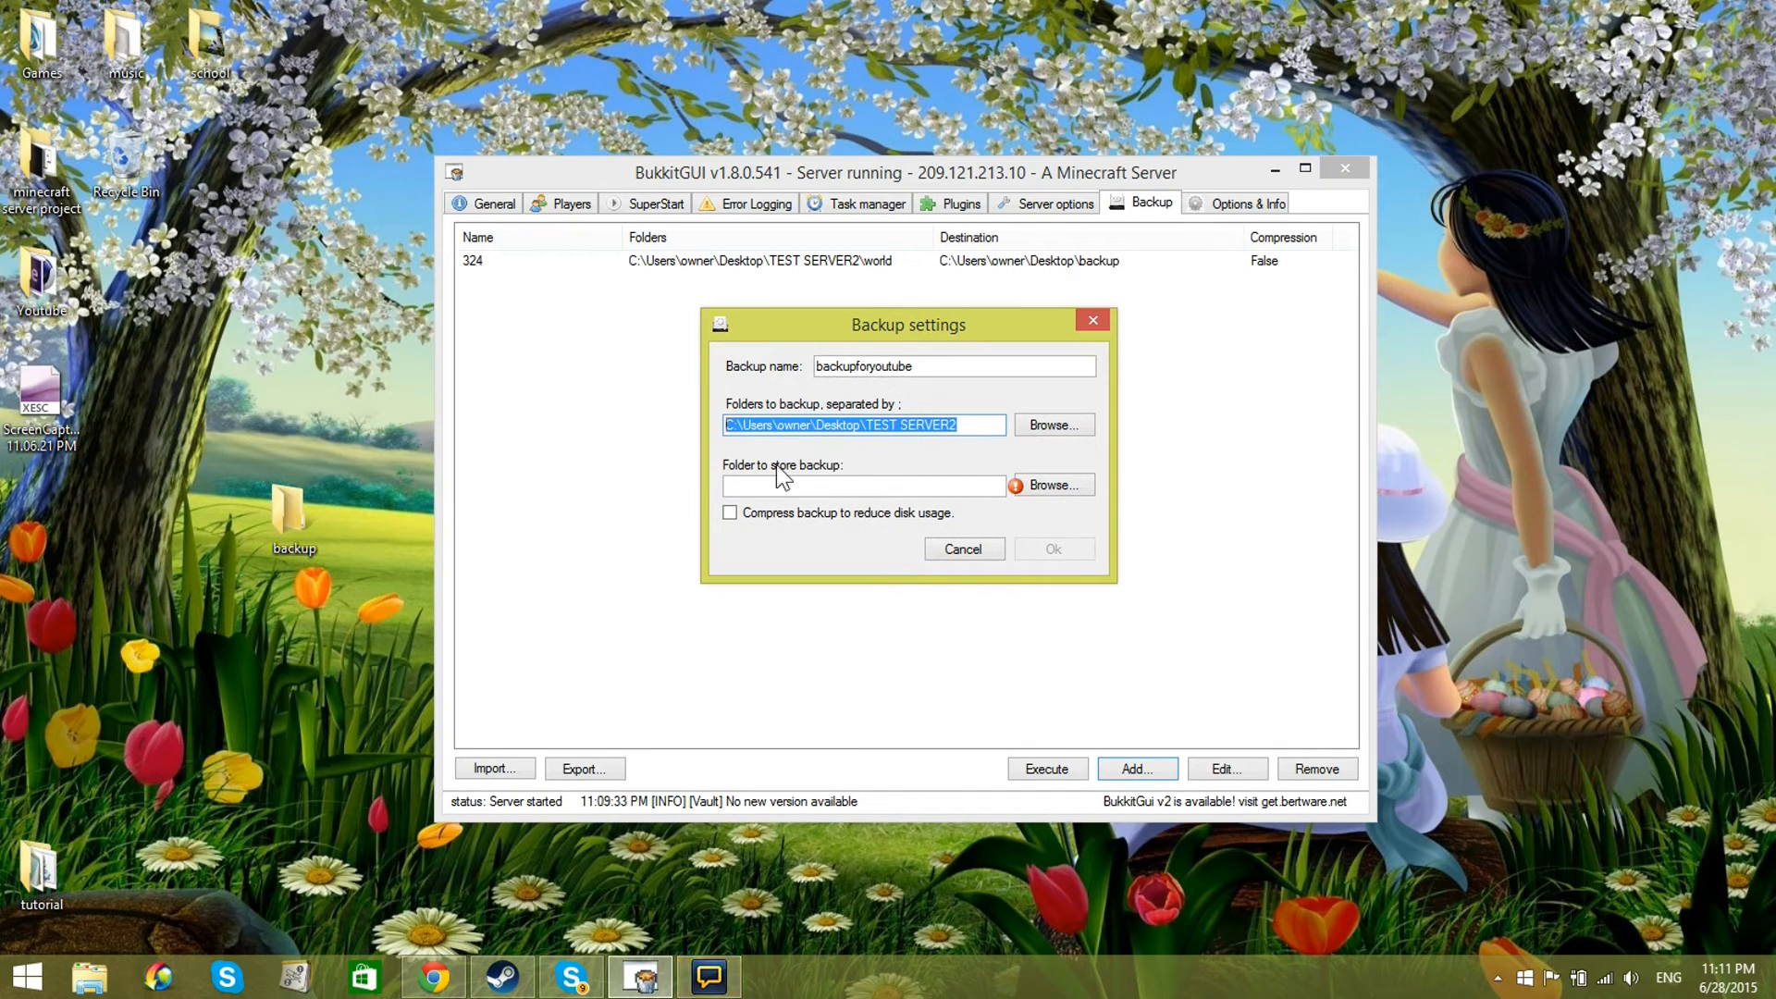
# Step: Choose the desktop's backup folder as the place to store the backup and save the new backup entry
pyautogui.click(1054, 486)
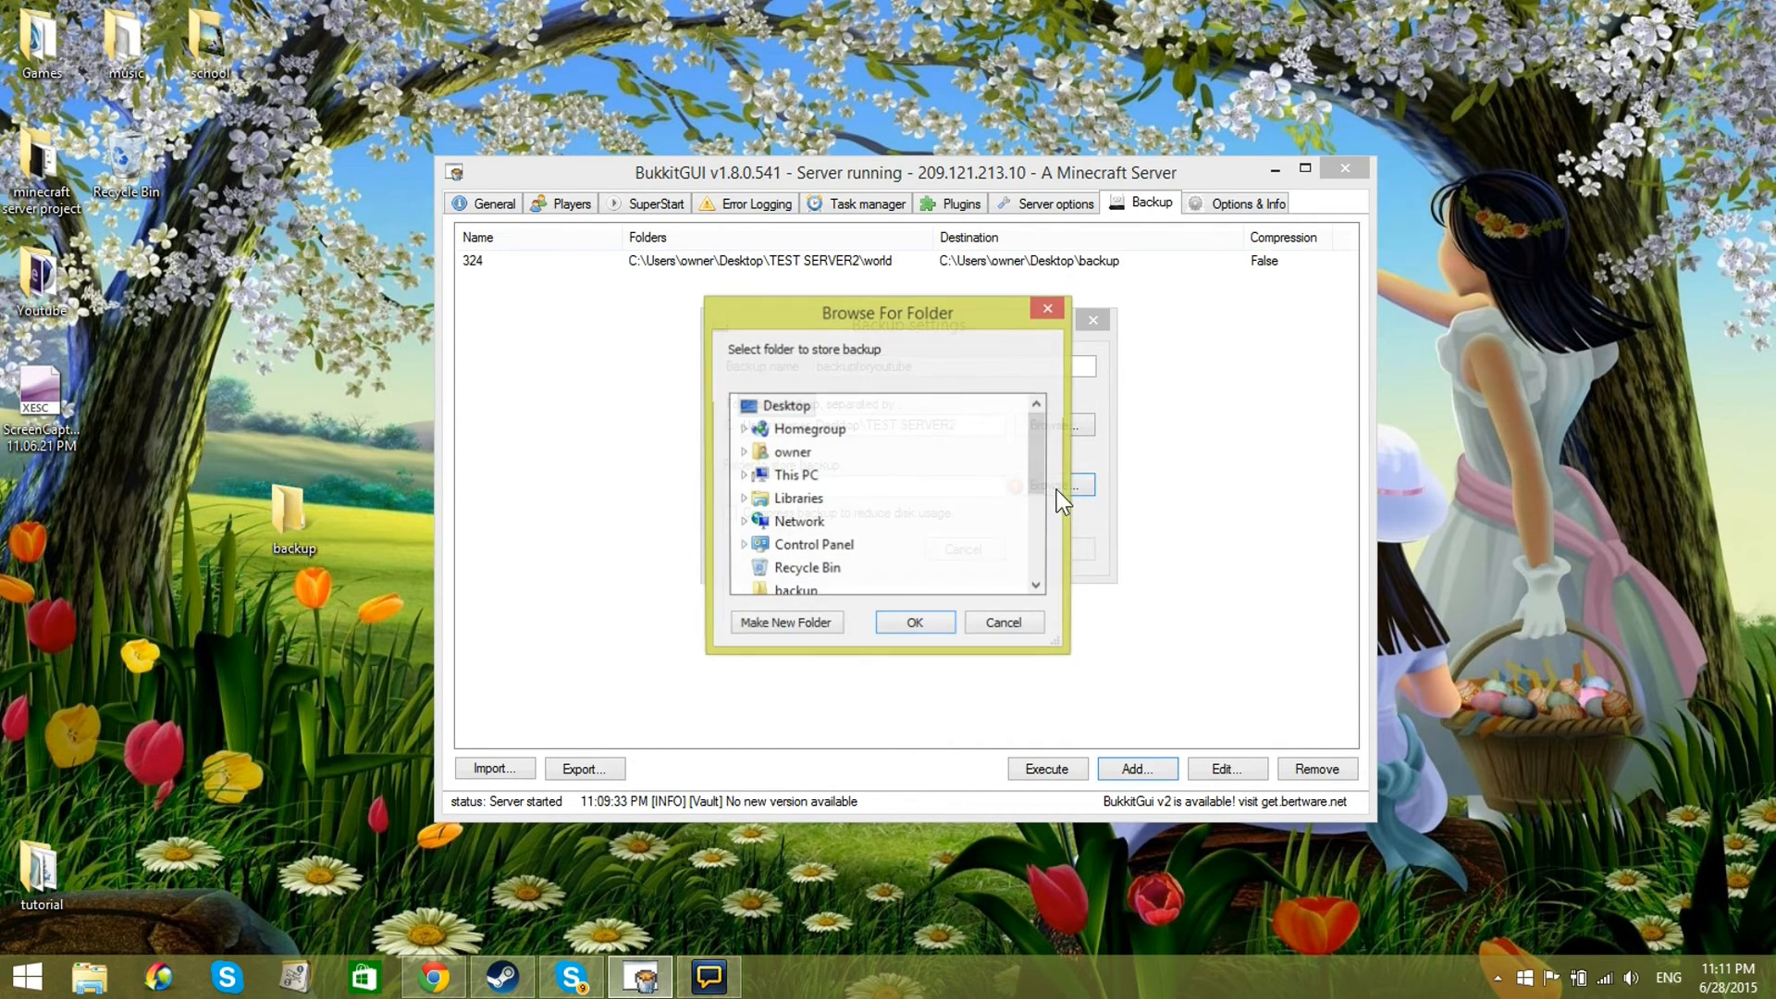
pyautogui.moveTo(1036, 460); pyautogui.dragTo(1032, 542)
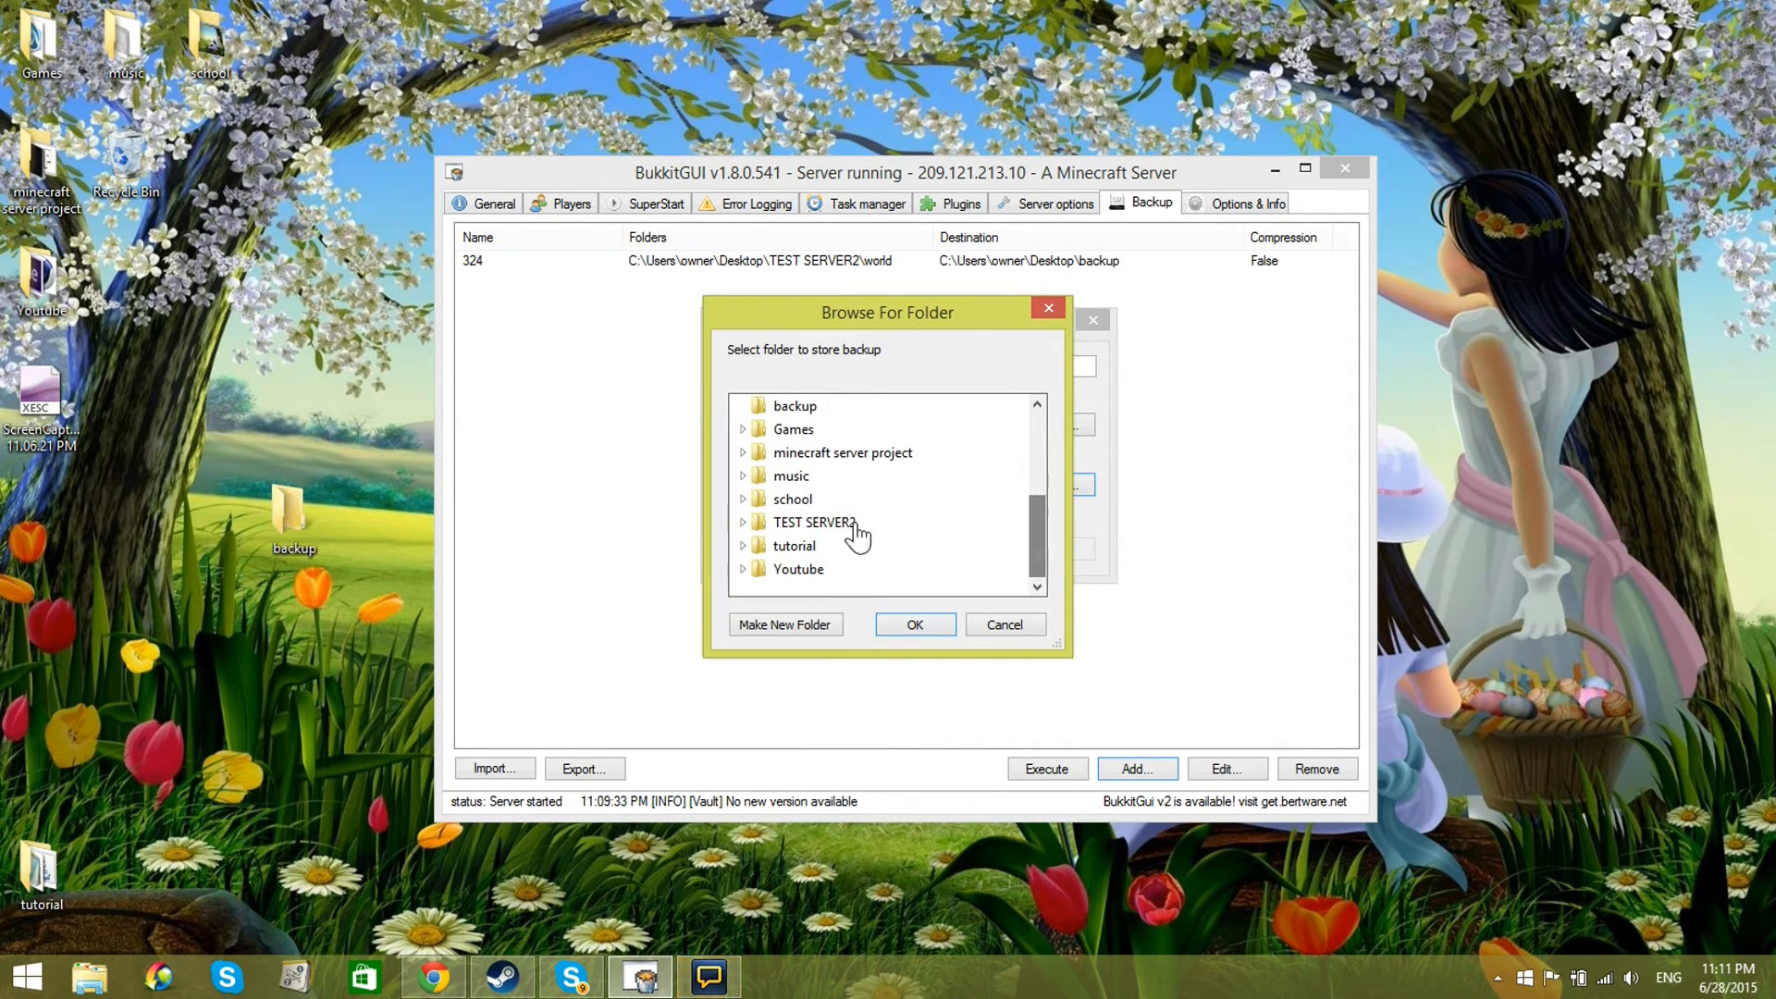
pyautogui.click(792, 406)
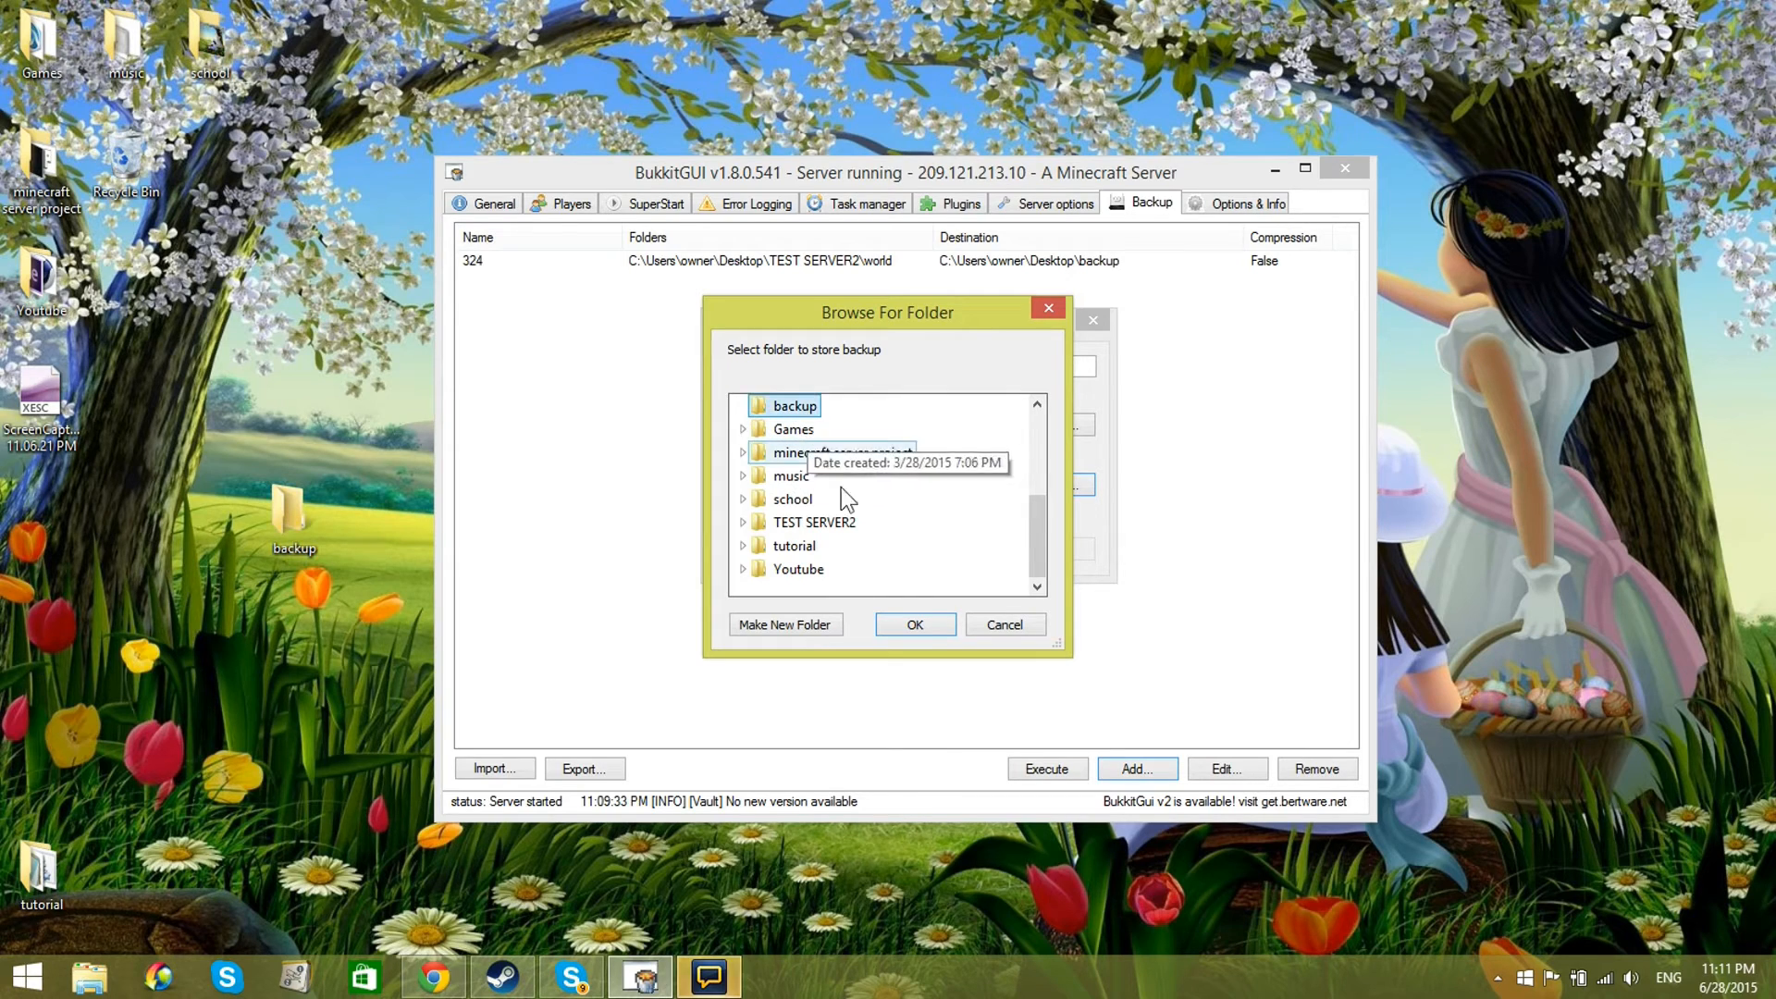
pyautogui.click(925, 628)
pyautogui.click(1054, 549)
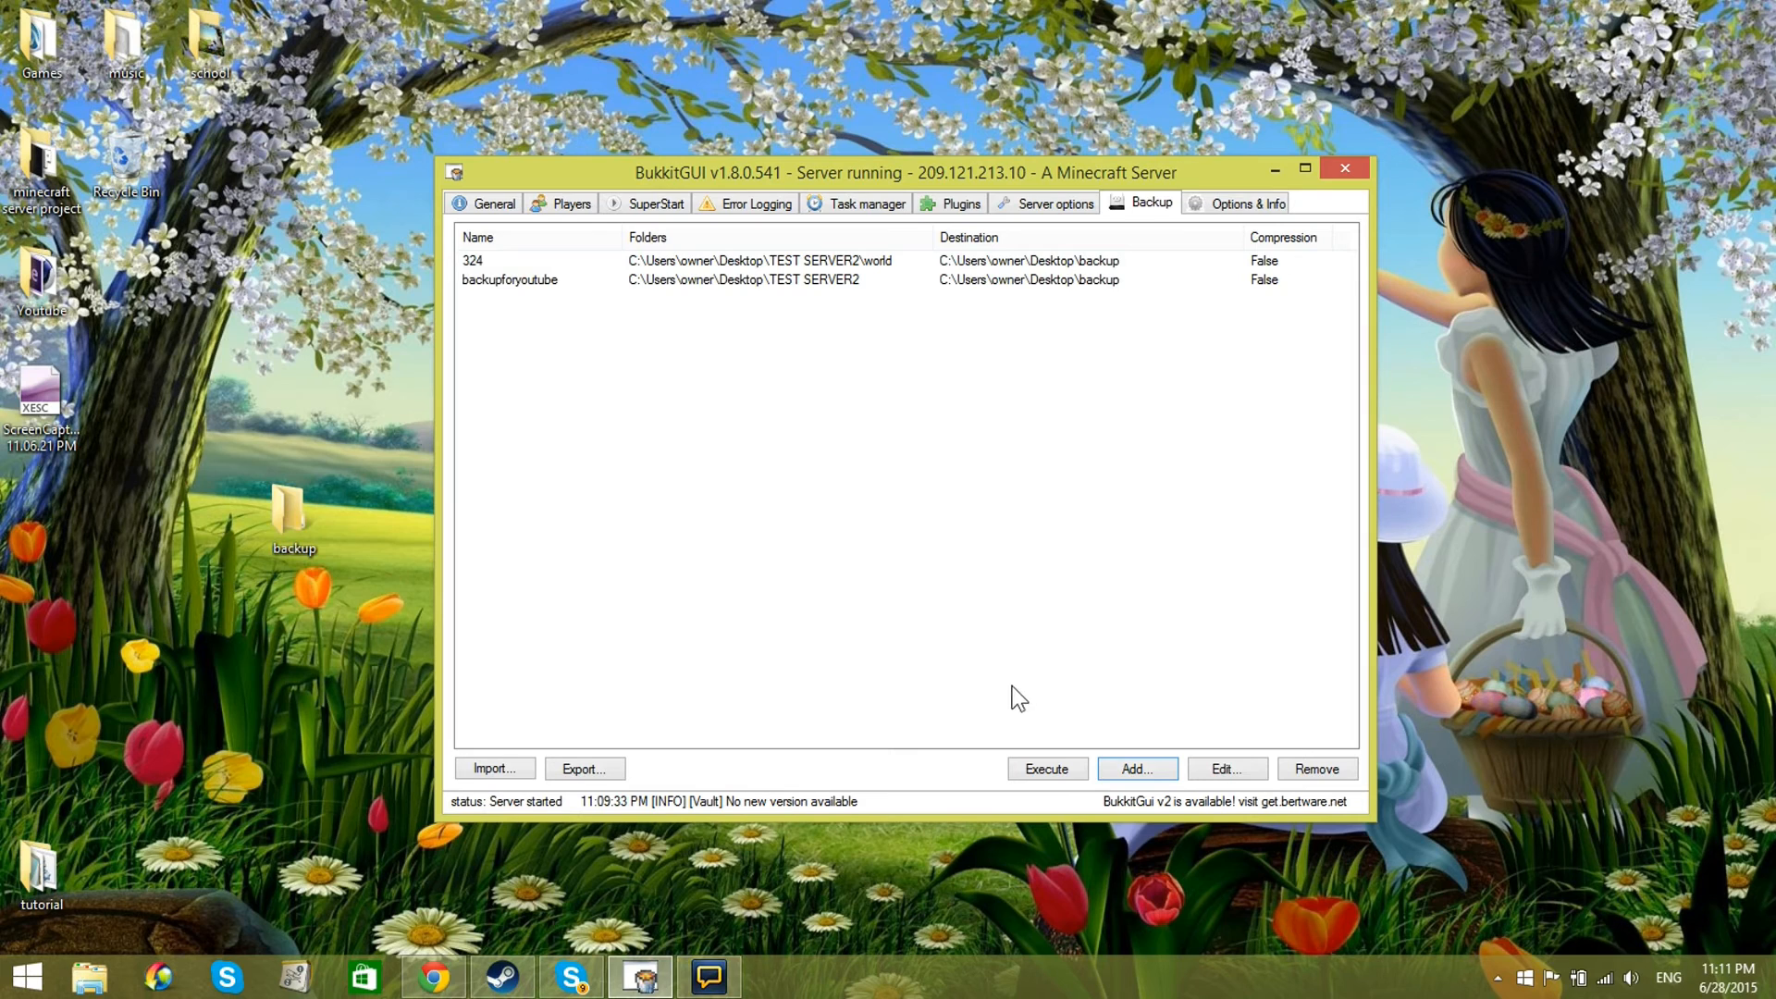
# Step: Execute the "backupforyoutube" backup and dismiss its completion notice
pyautogui.click(958, 283)
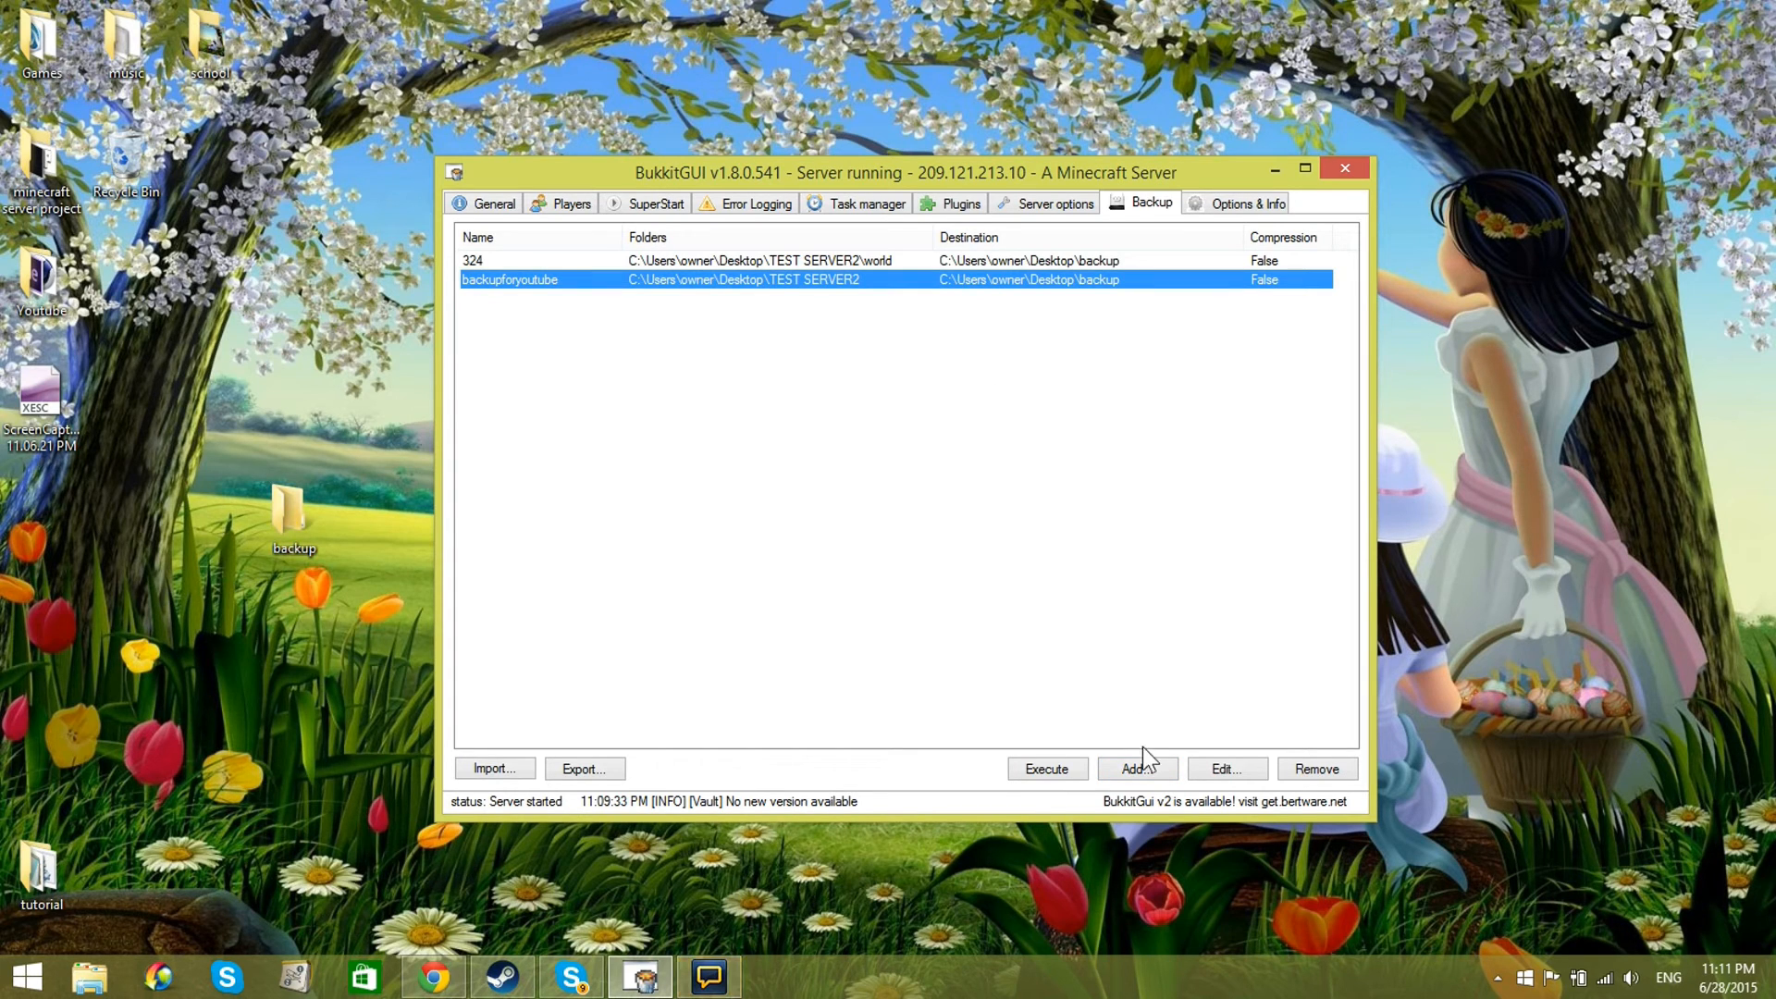
pyautogui.click(1063, 770)
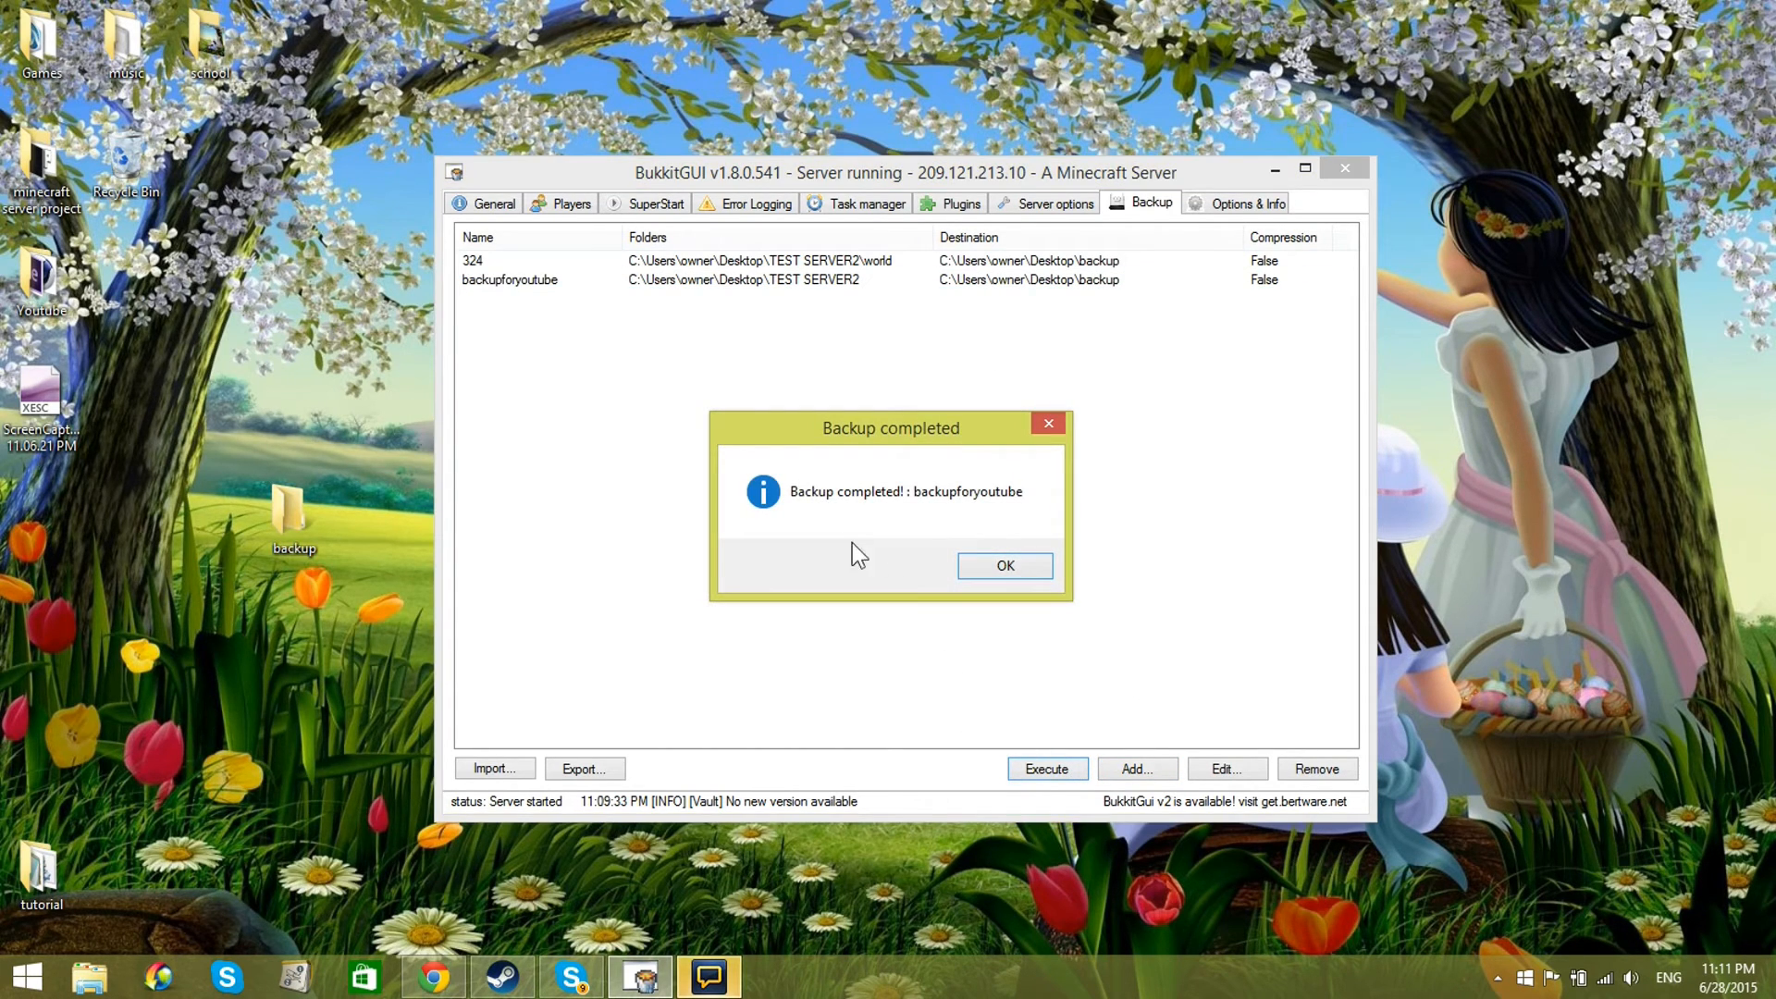
pyautogui.click(1041, 574)
# Step: Examine the TEST SERVER2 copy inside the desktop's backup folder and close the folder window
pyautogui.doubleClick(281, 512)
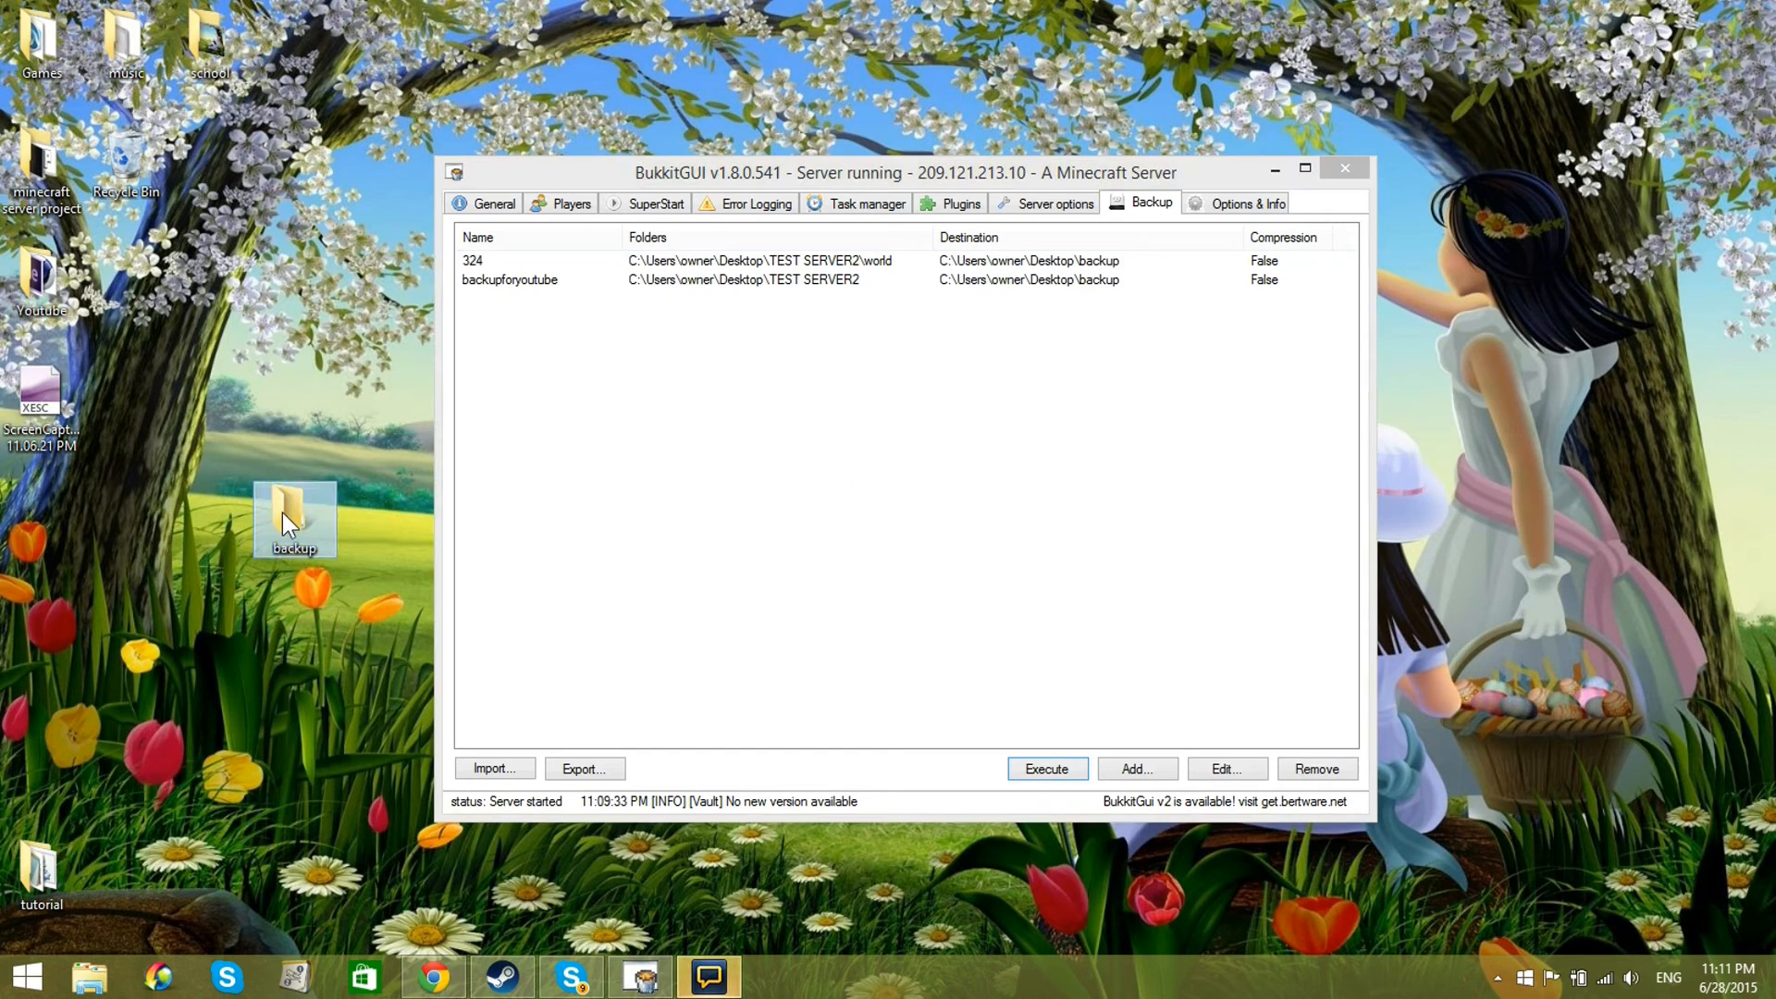
pyautogui.doubleClick(876, 226)
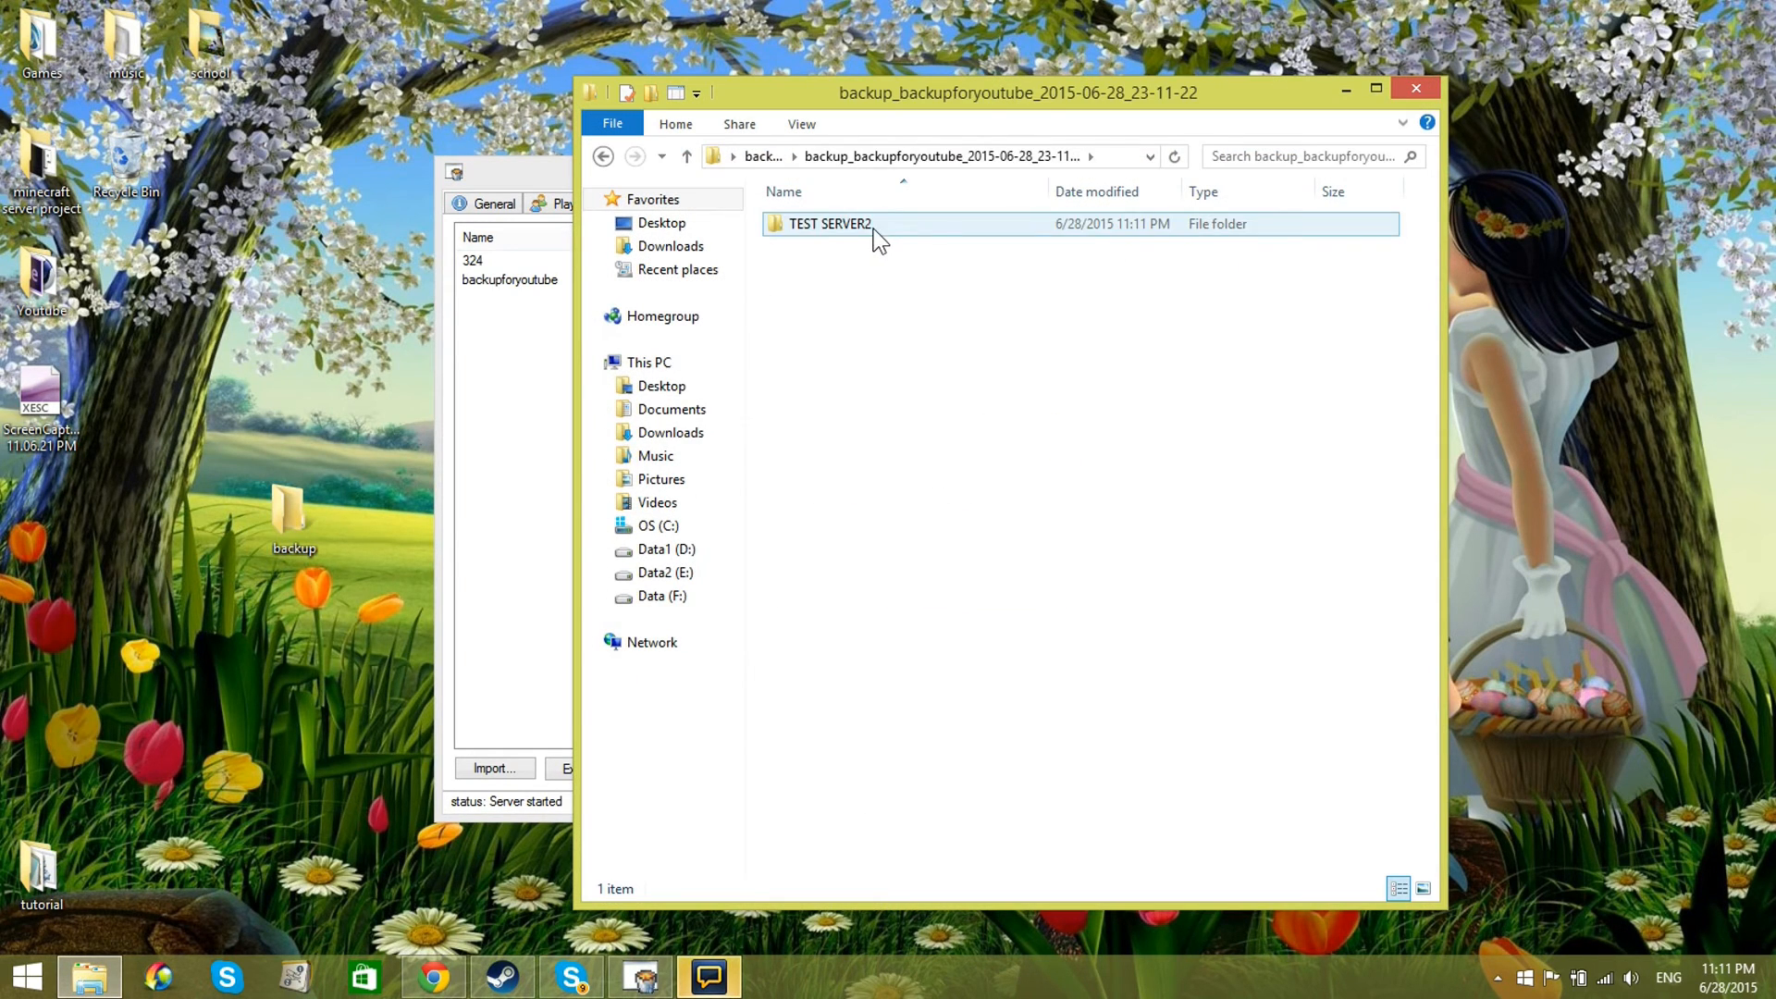
pyautogui.doubleClick(875, 227)
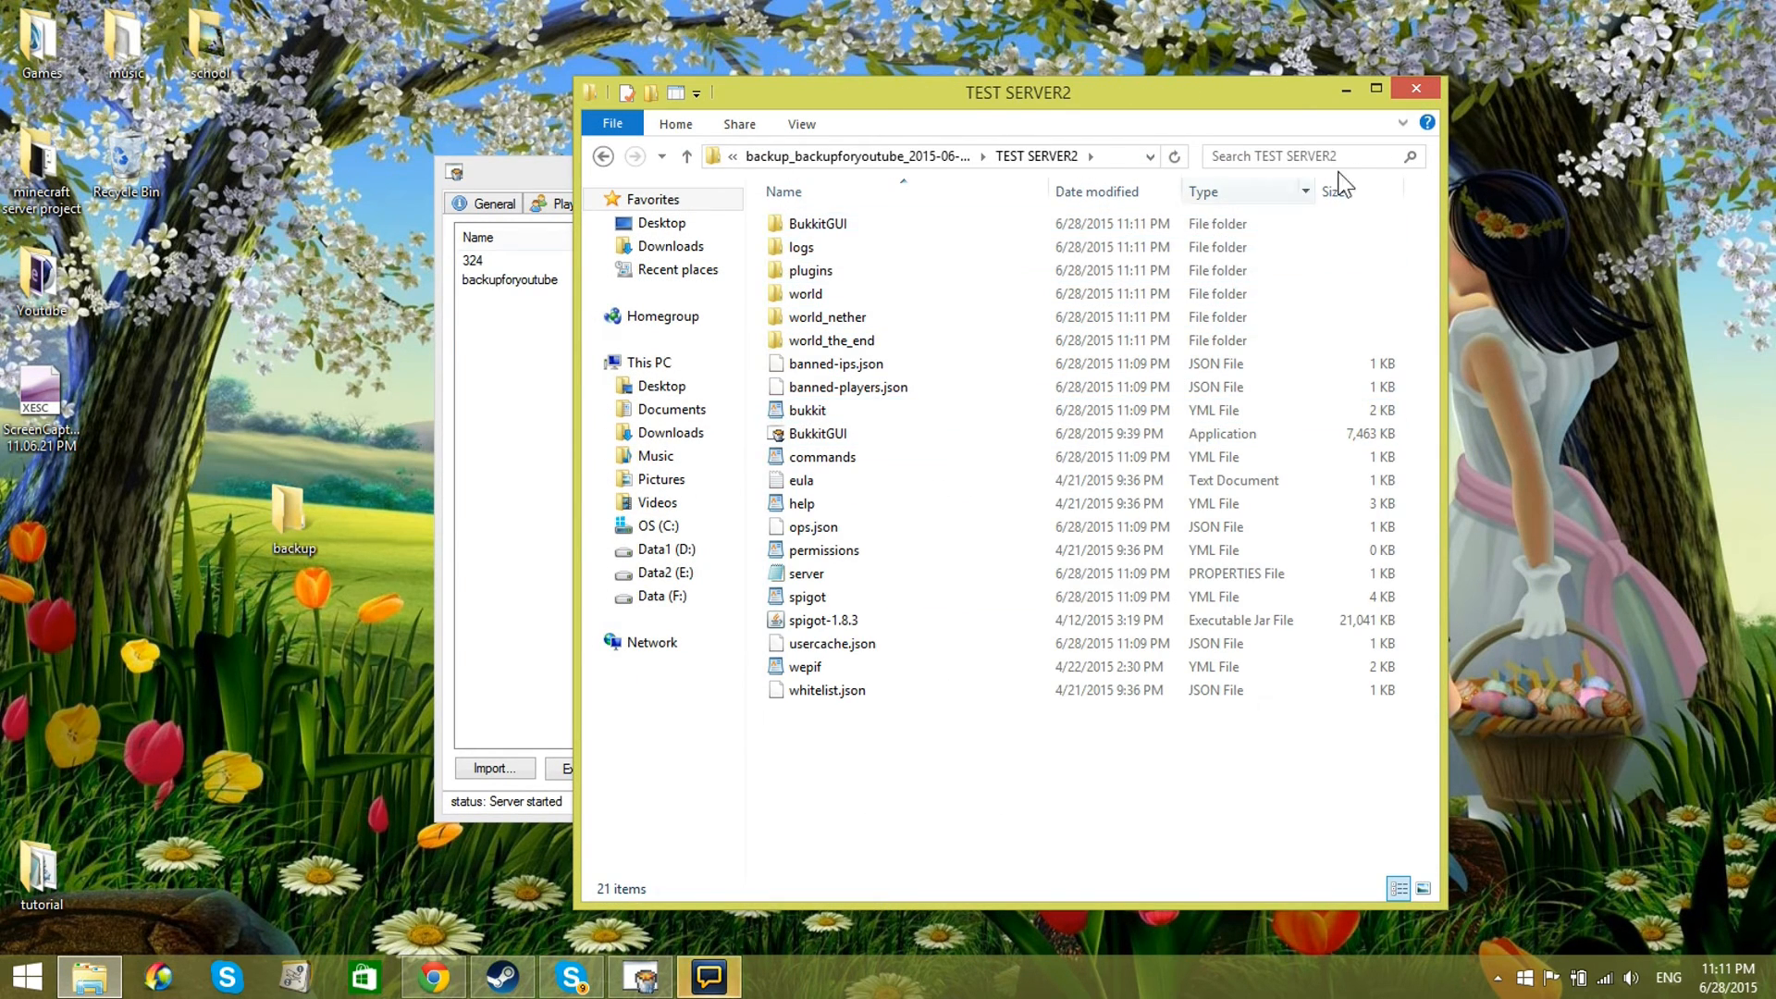
pyautogui.click(1416, 89)
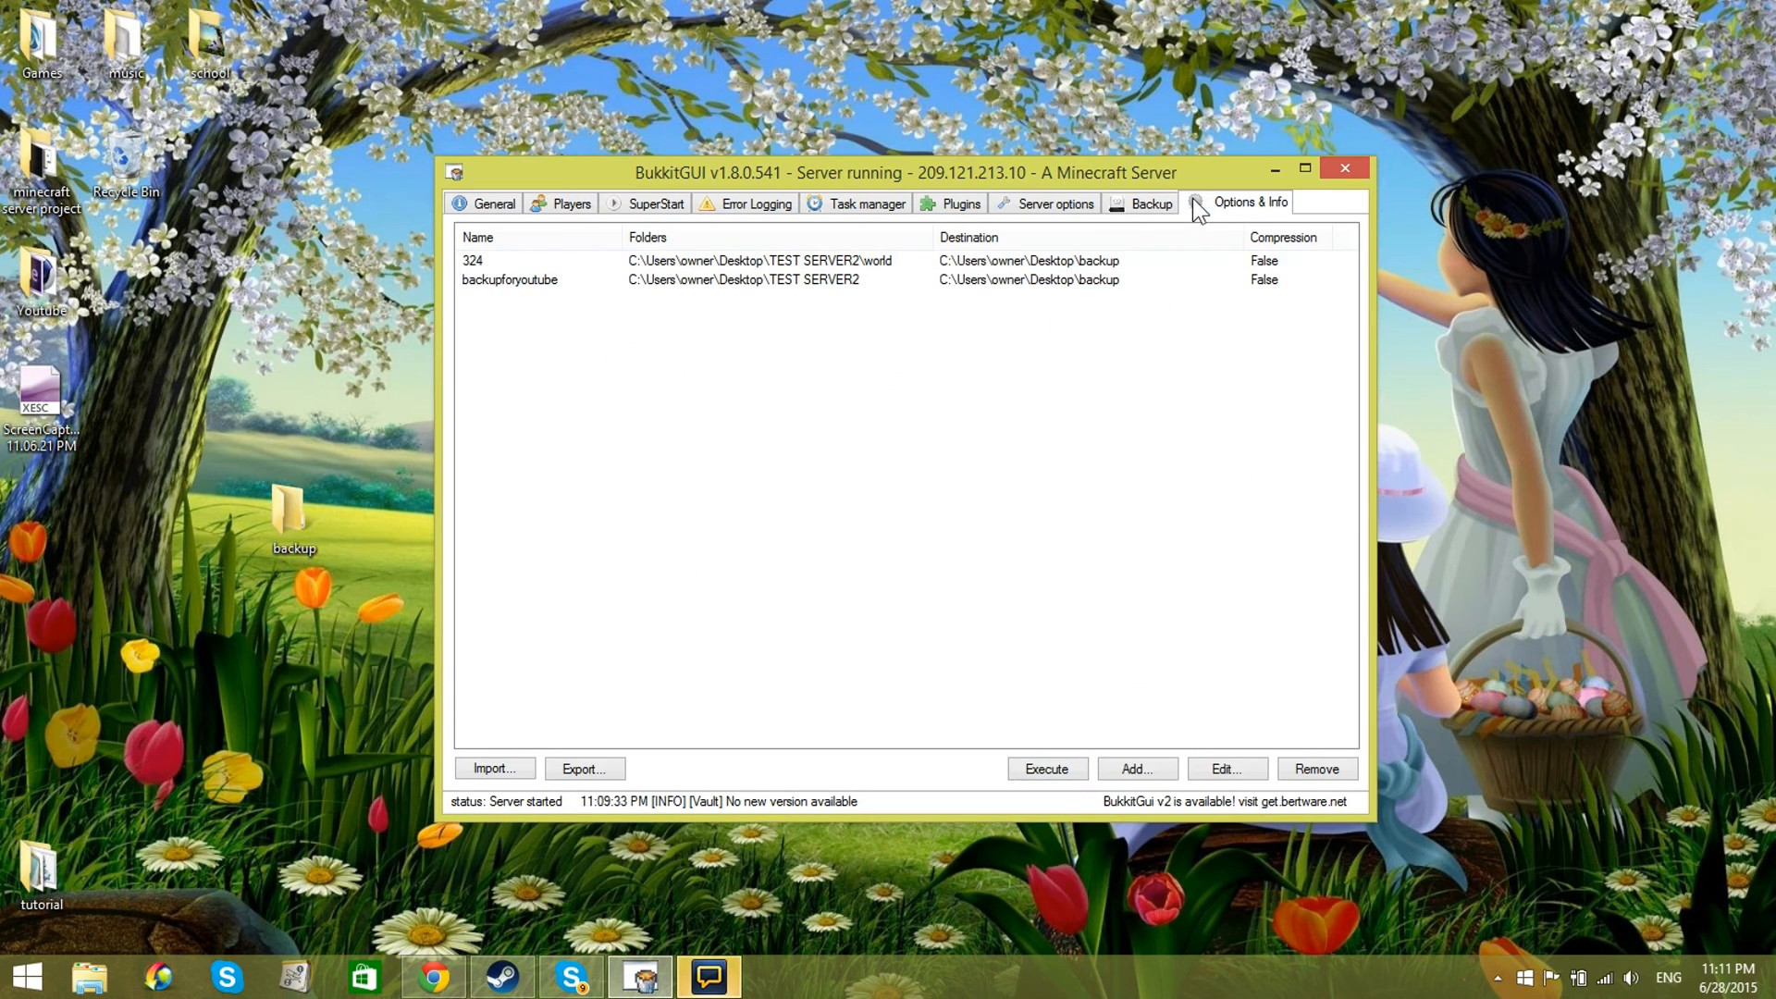
# Step: Show BukkitGUI's options and information page and look at the available language choices
pyautogui.click(1195, 202)
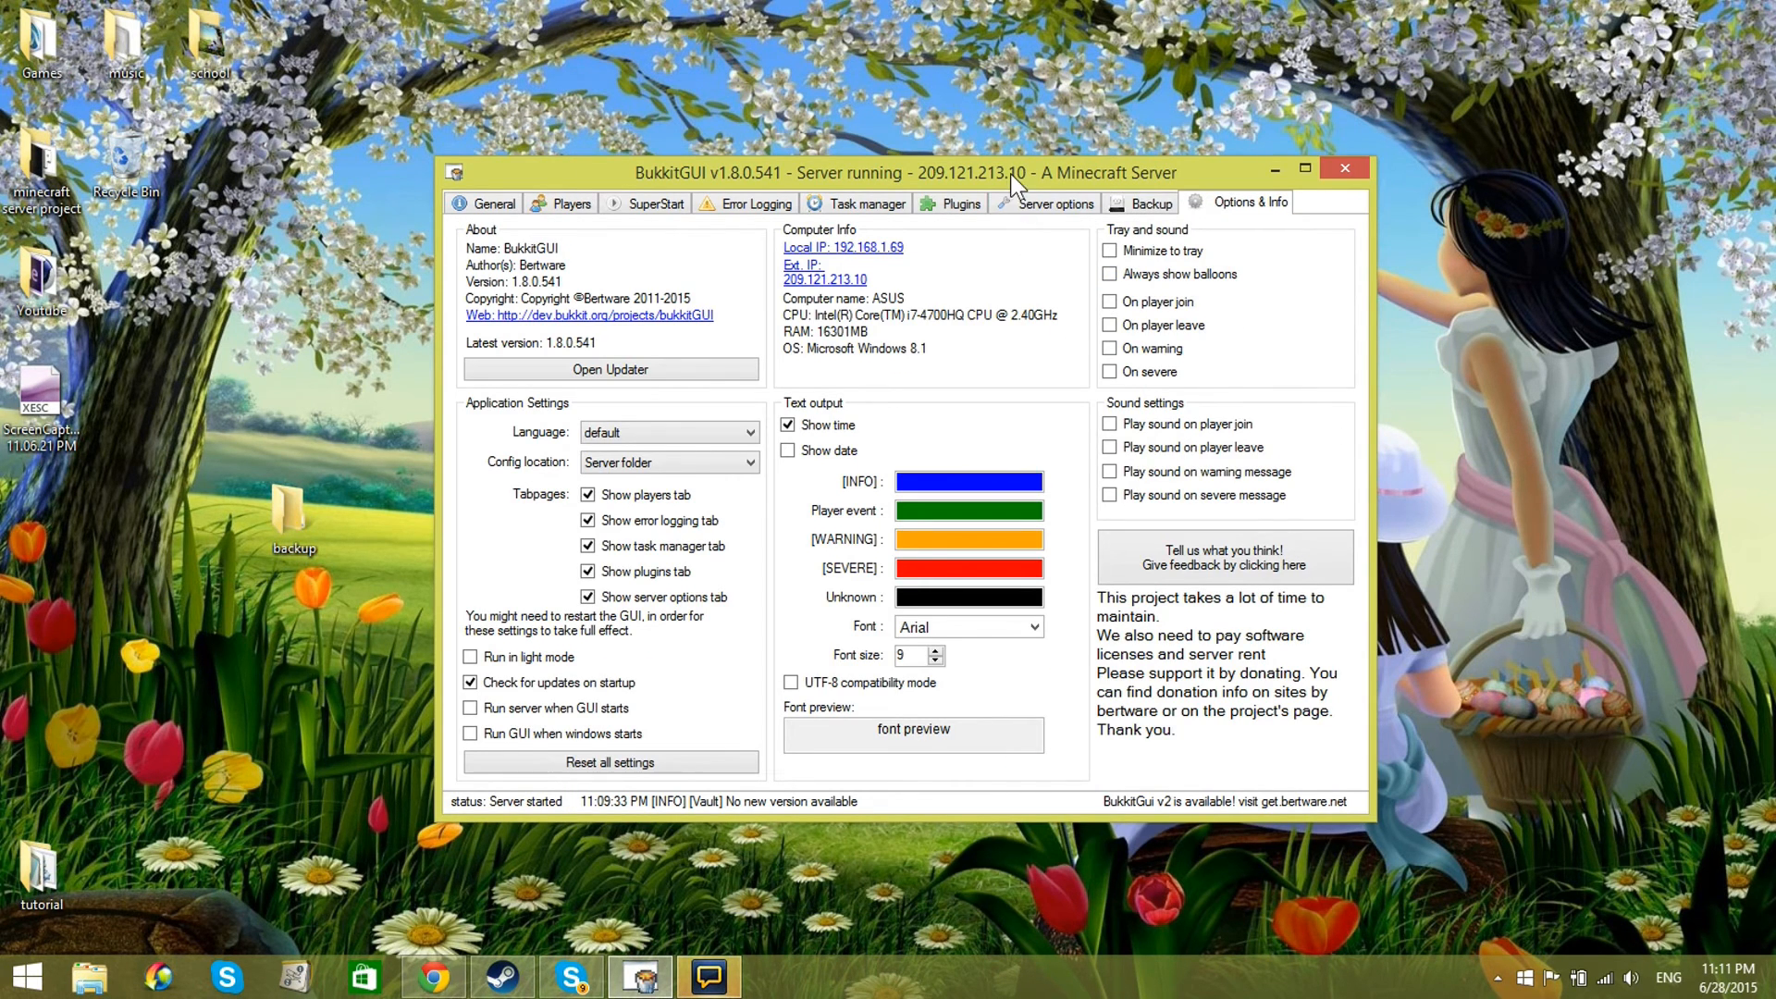
pyautogui.moveTo(1010, 176); pyautogui.dragTo(1044, 187)
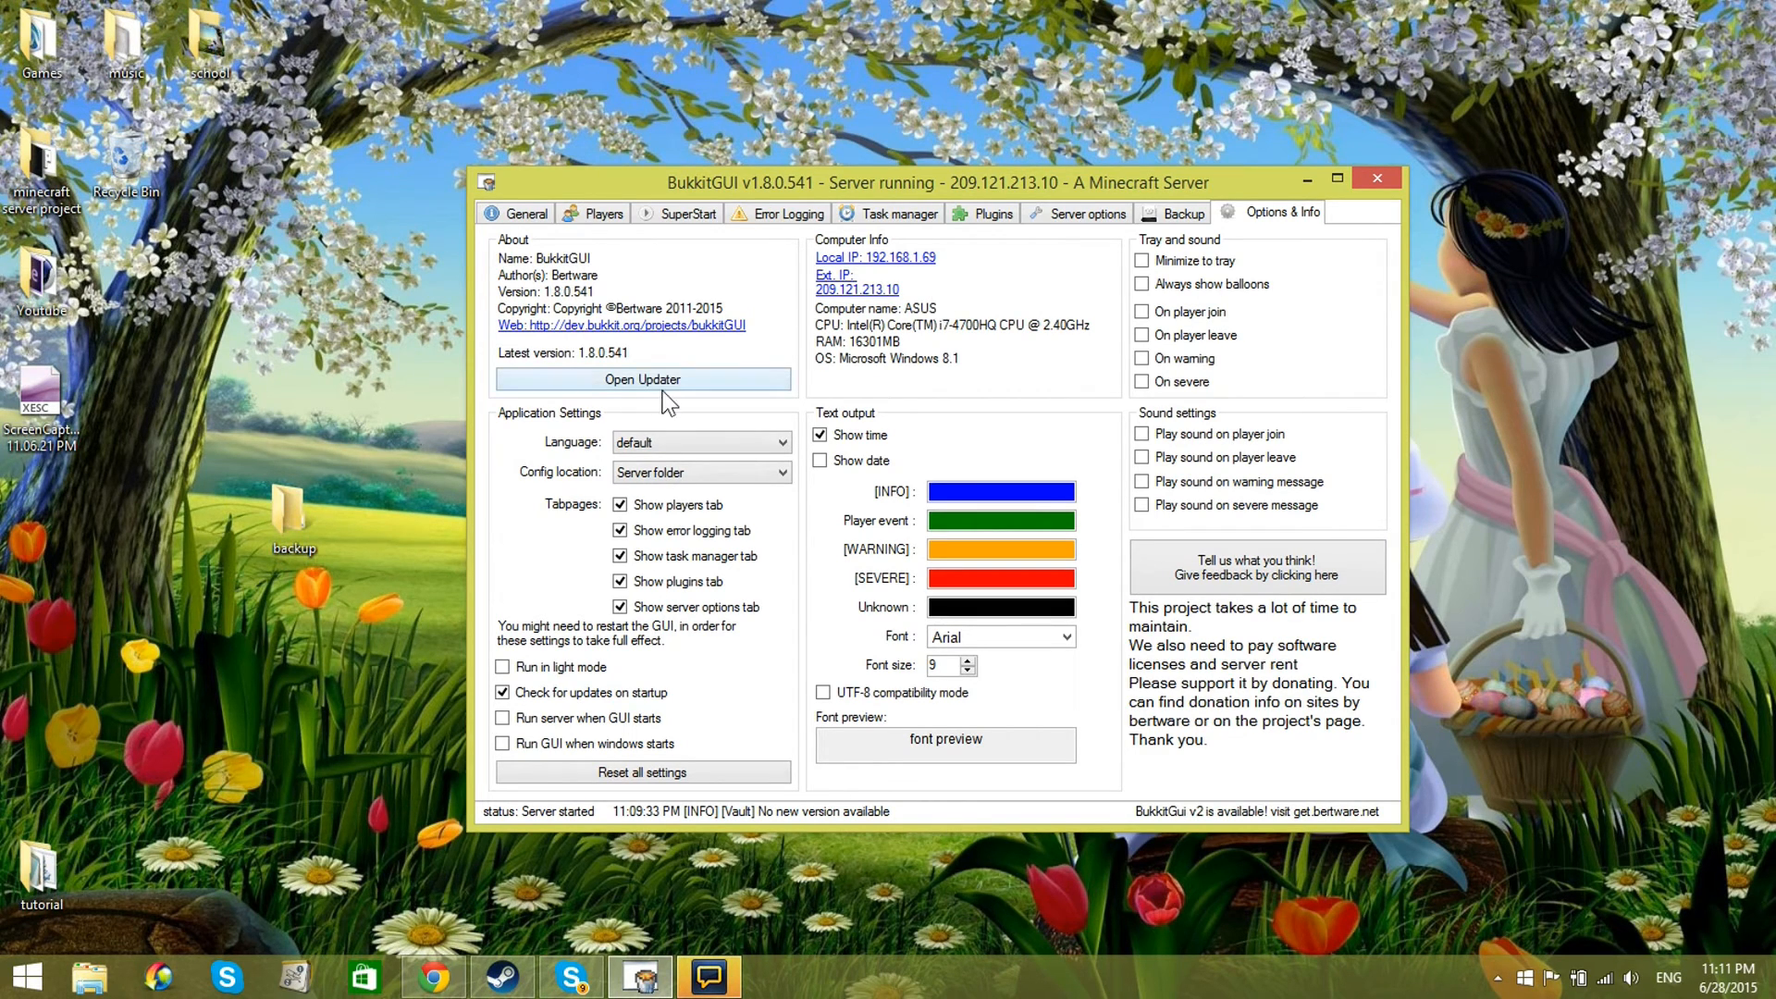
pyautogui.click(670, 442)
pyautogui.click(670, 442)
# Step: Hide the error logging tab and show it again through the application settings
pyautogui.click(620, 531)
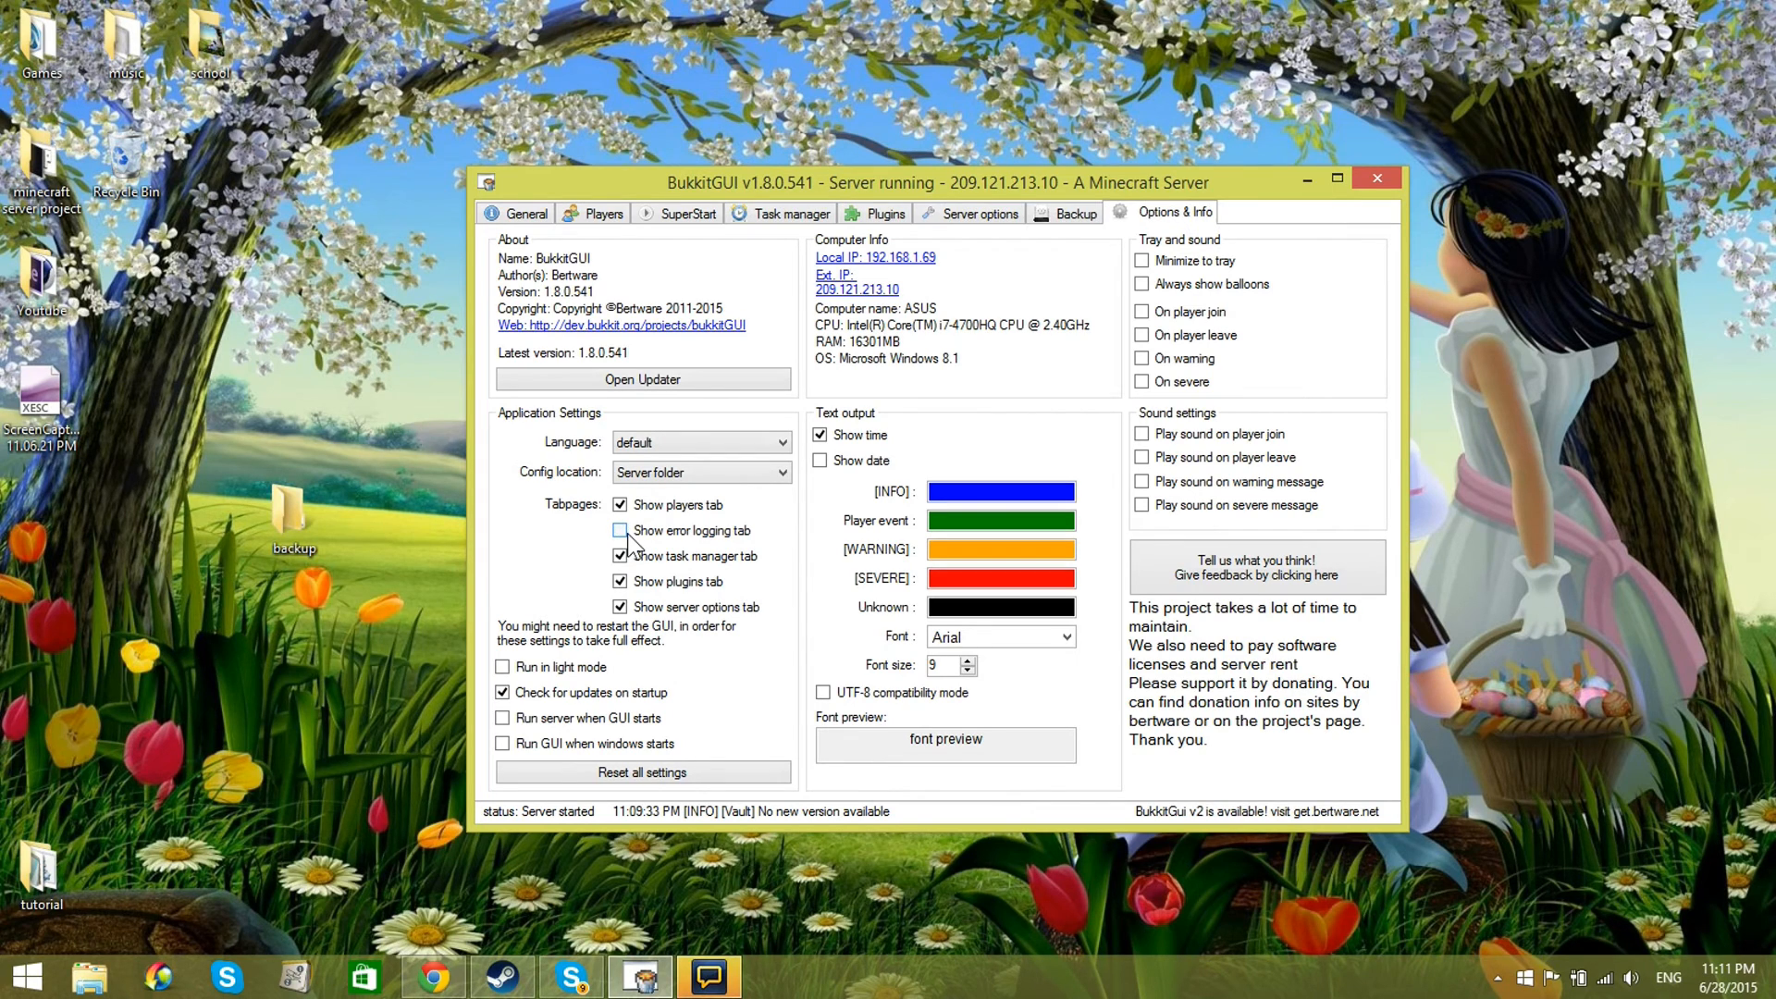
pyautogui.click(624, 533)
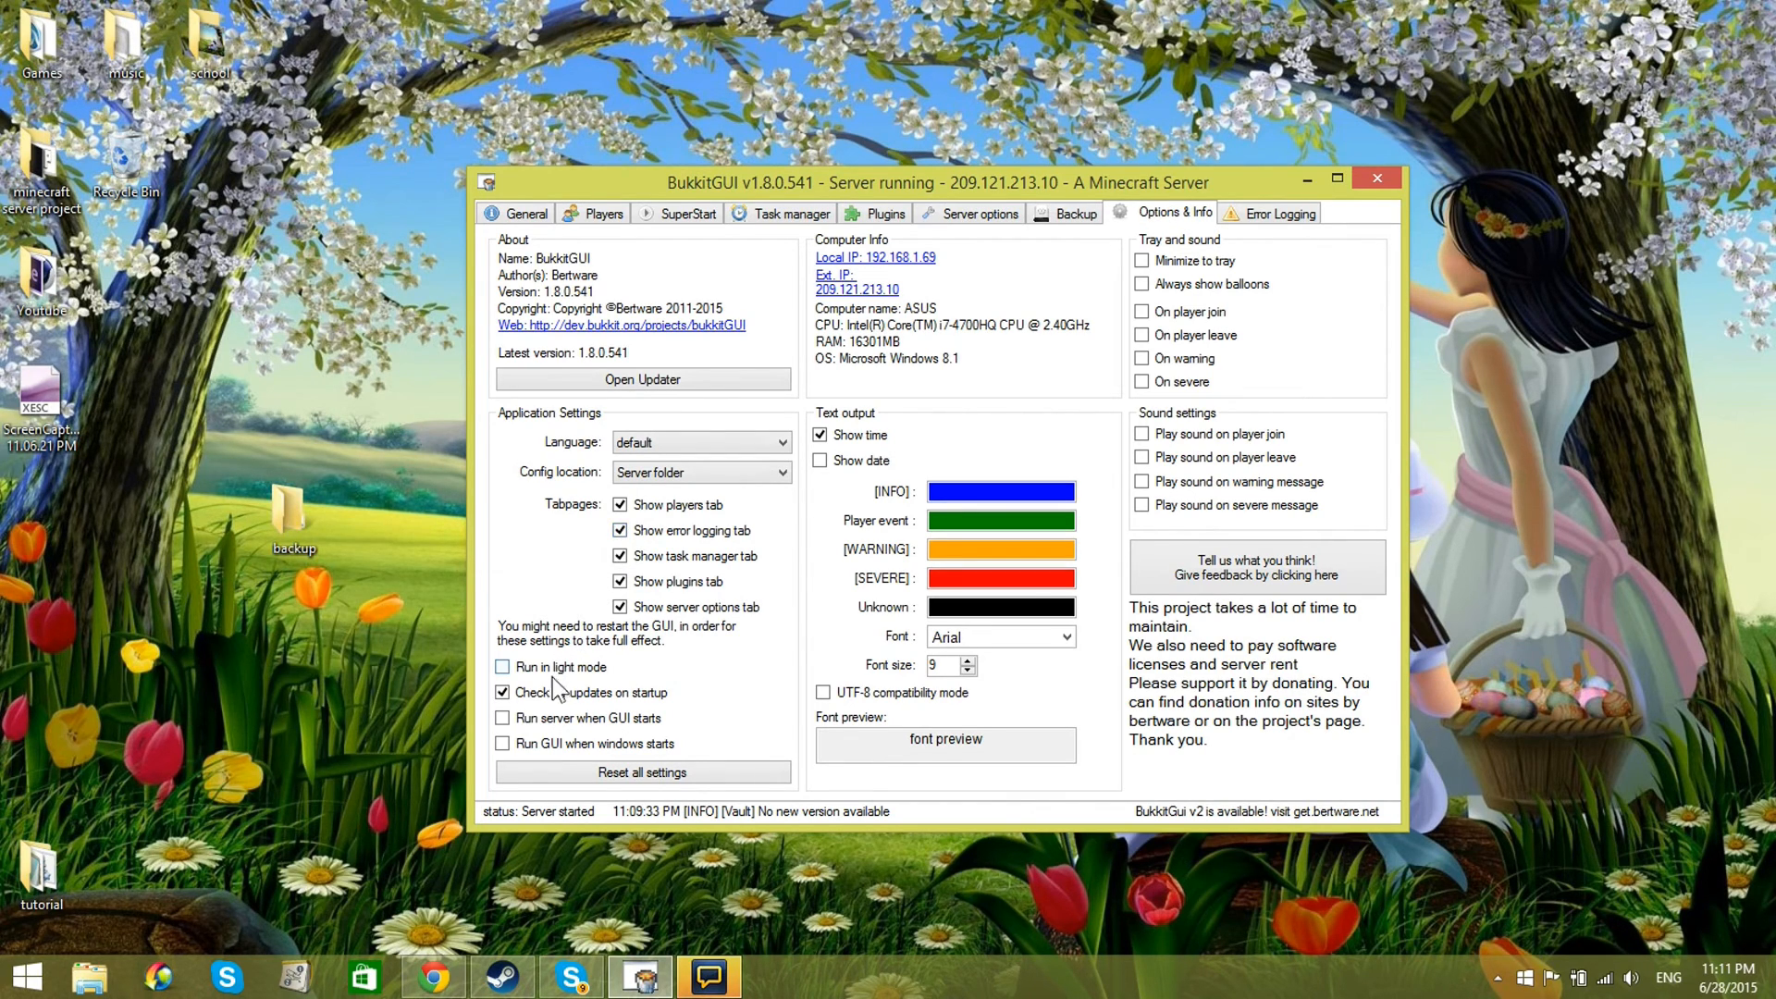